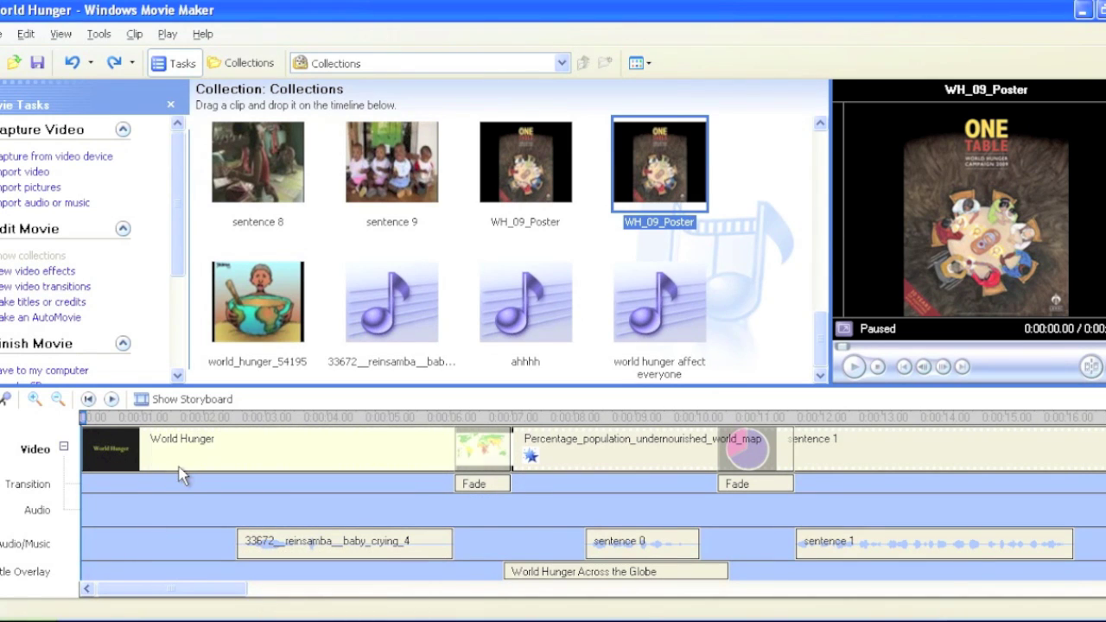
pyautogui.moveTo(216, 594); pyautogui.dragTo(375, 590)
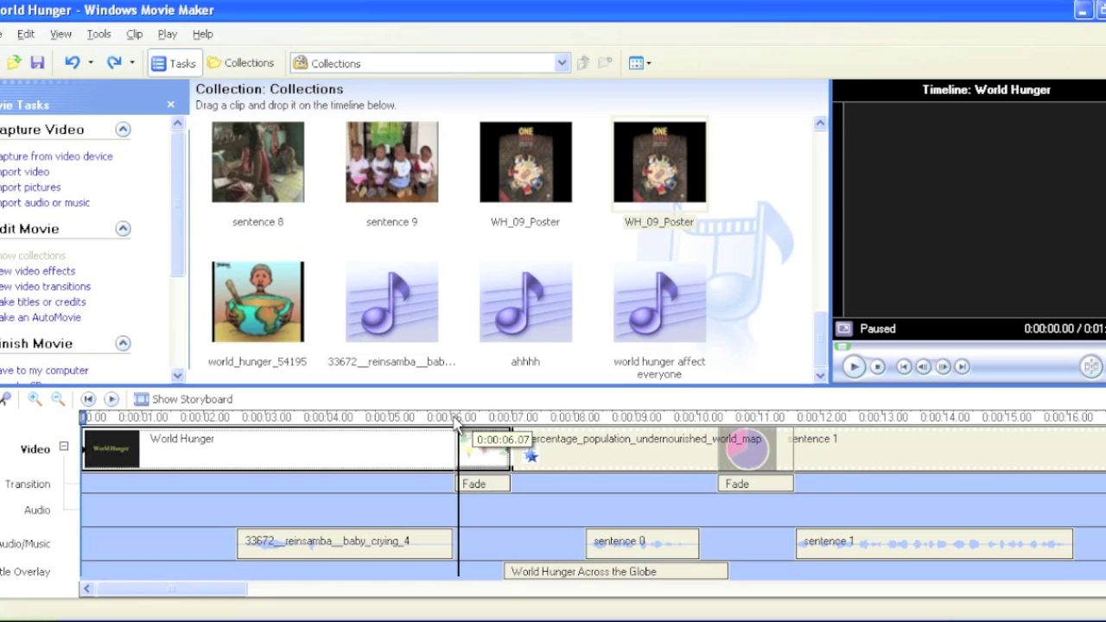
pyautogui.click(279, 552)
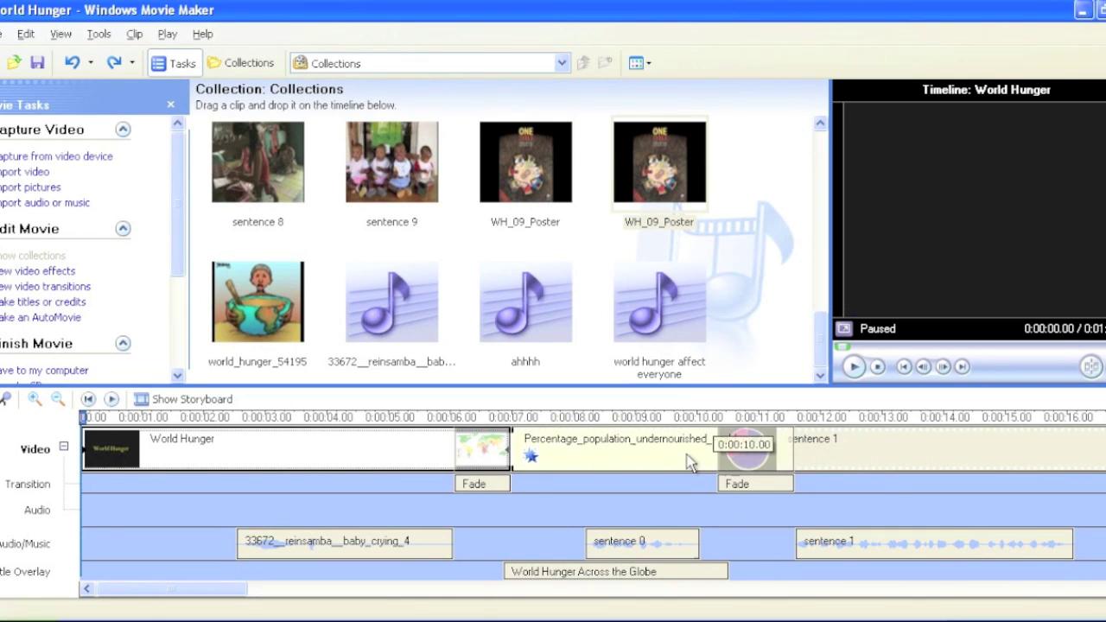
pyautogui.moveTo(236, 592)
pyautogui.mouseDown()
pyautogui.moveTo(390, 593)
pyautogui.moveTo(226, 595)
pyautogui.mouseUp()
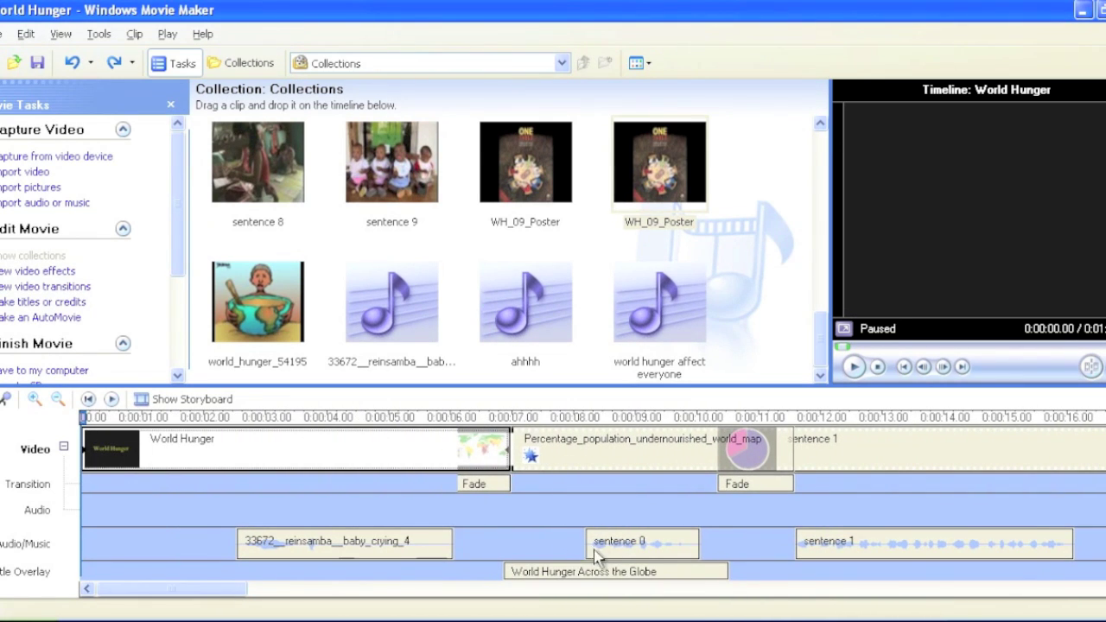
pyautogui.click(580, 420)
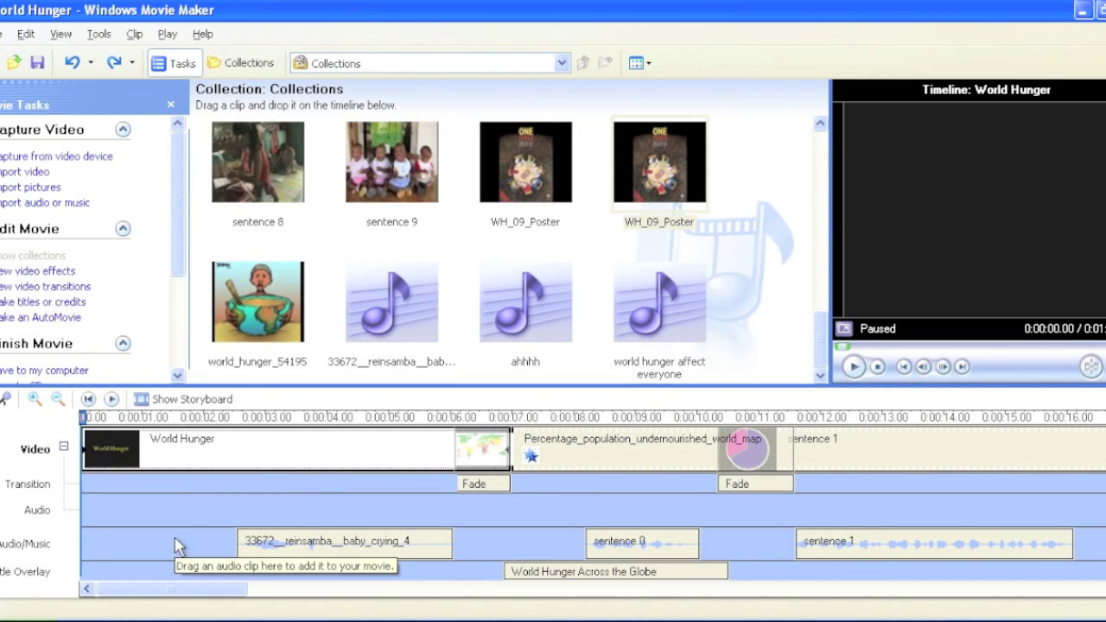
# Play the timeline from about one second in and pause it at about 16.69 seconds
pyautogui.click(138, 419)
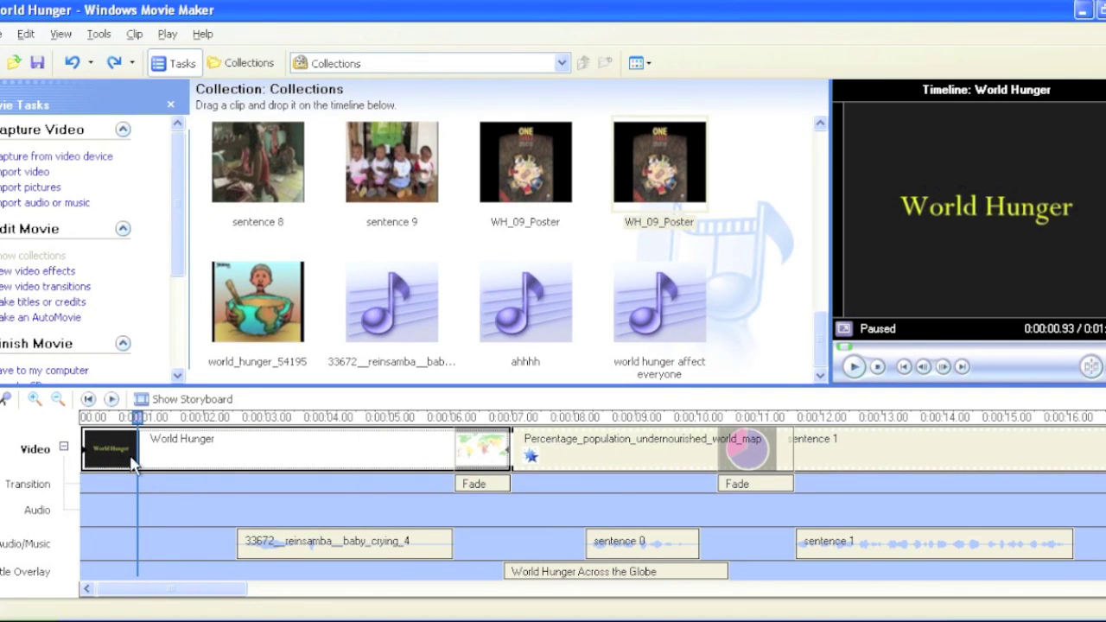
pyautogui.click(854, 367)
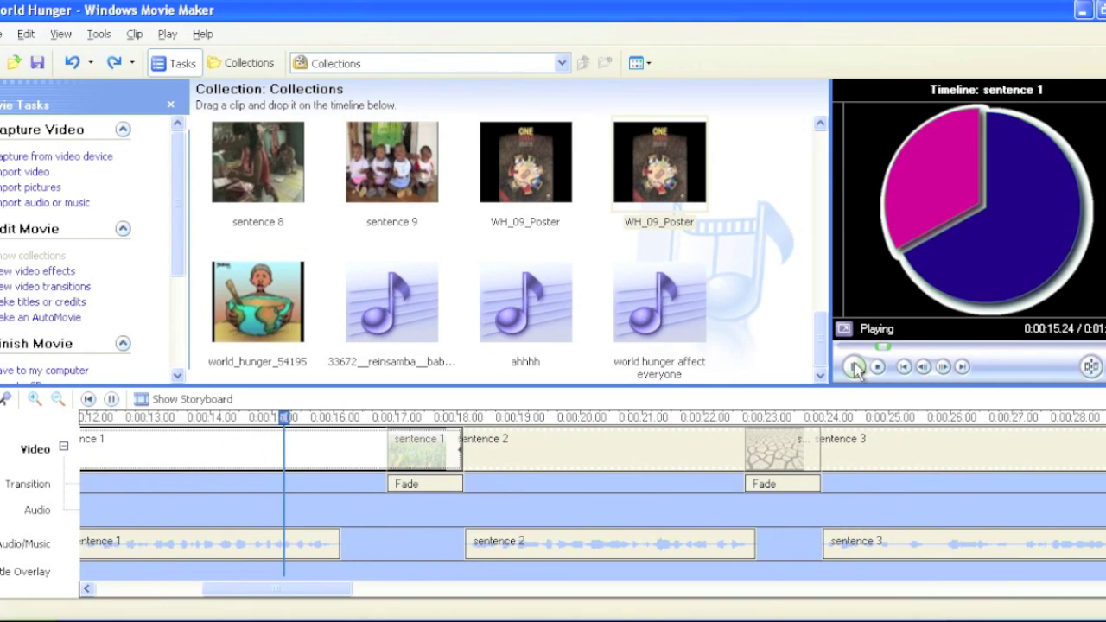
pyautogui.click(855, 366)
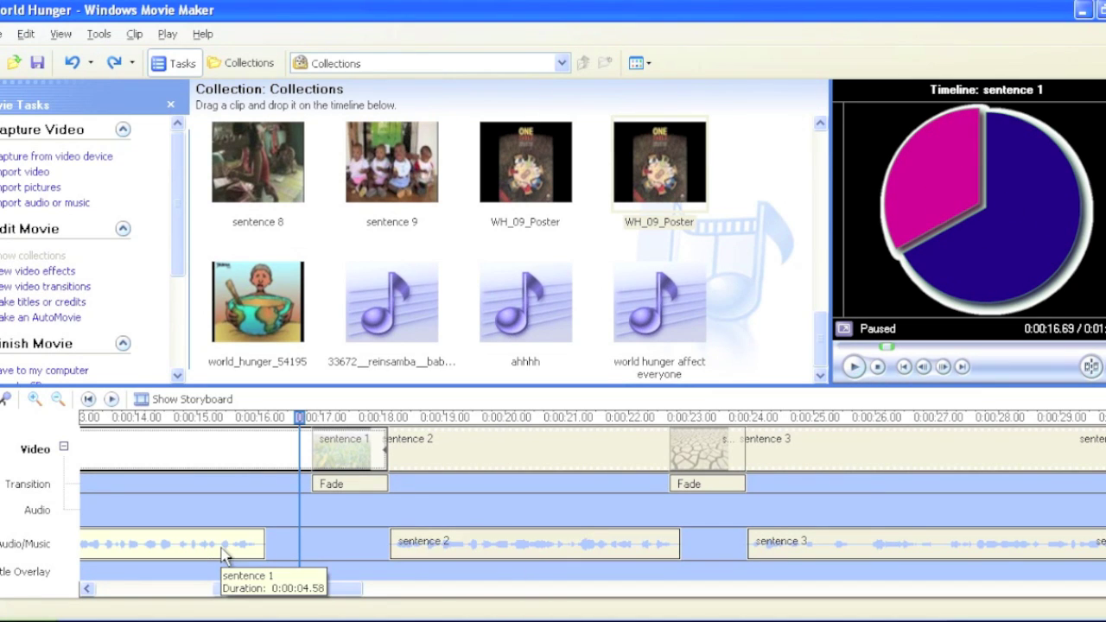
# Preview the 33672__reinsamba__baby_crying_4 sound clip from the collection
pyautogui.moveTo(303, 591); pyautogui.dragTo(237, 593)
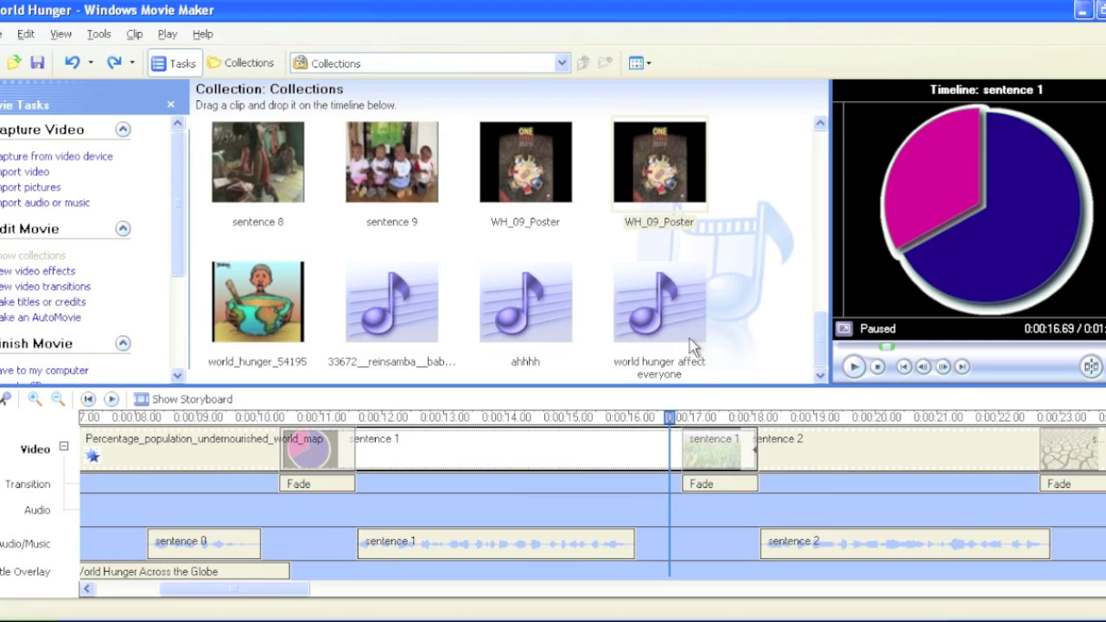
pyautogui.moveTo(235, 593); pyautogui.dragTo(170, 595)
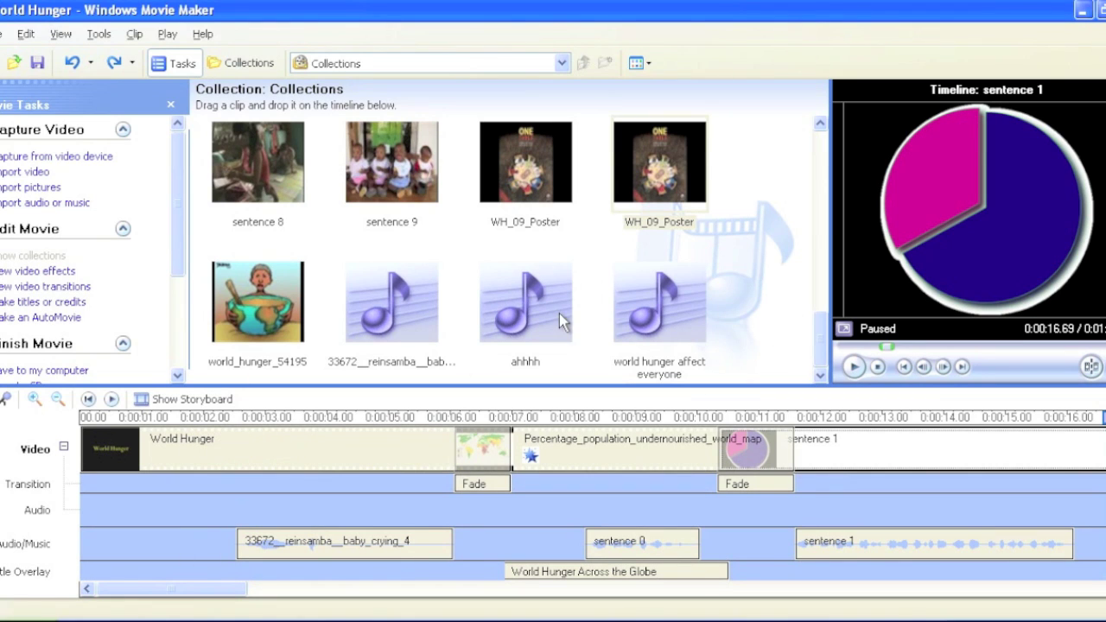
pyautogui.rightClick(399, 306)
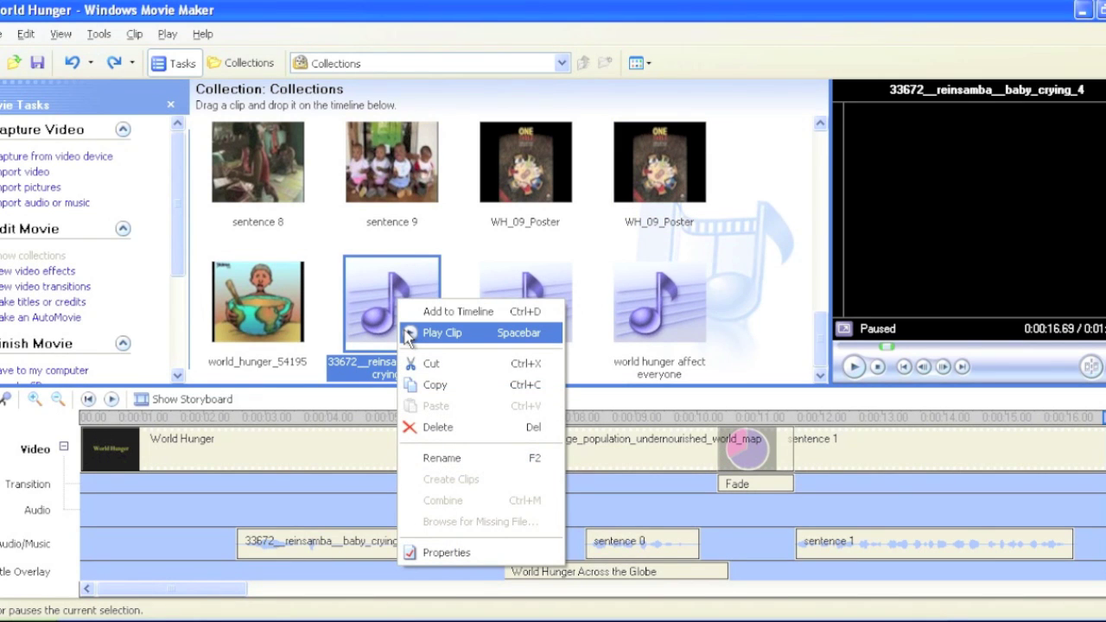
pyautogui.click(441, 333)
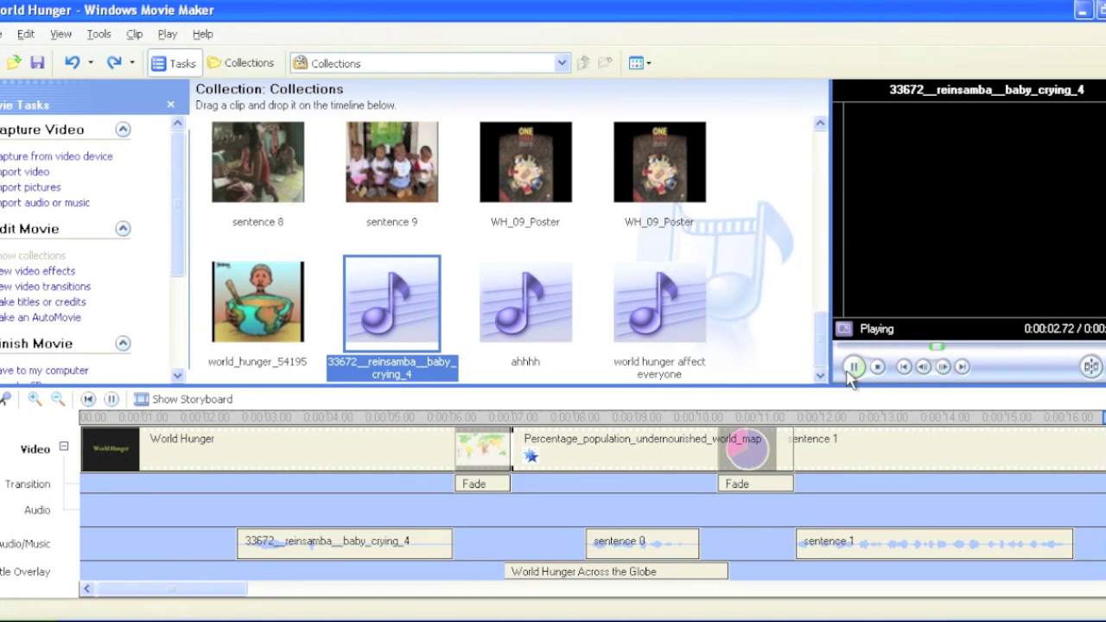
# Preview the 12693__Connum__melancholic_burble_in_F_major music clip from the collection
pyautogui.moveTo(830, 350); pyautogui.dragTo(820, 210)
pyautogui.click(662, 255)
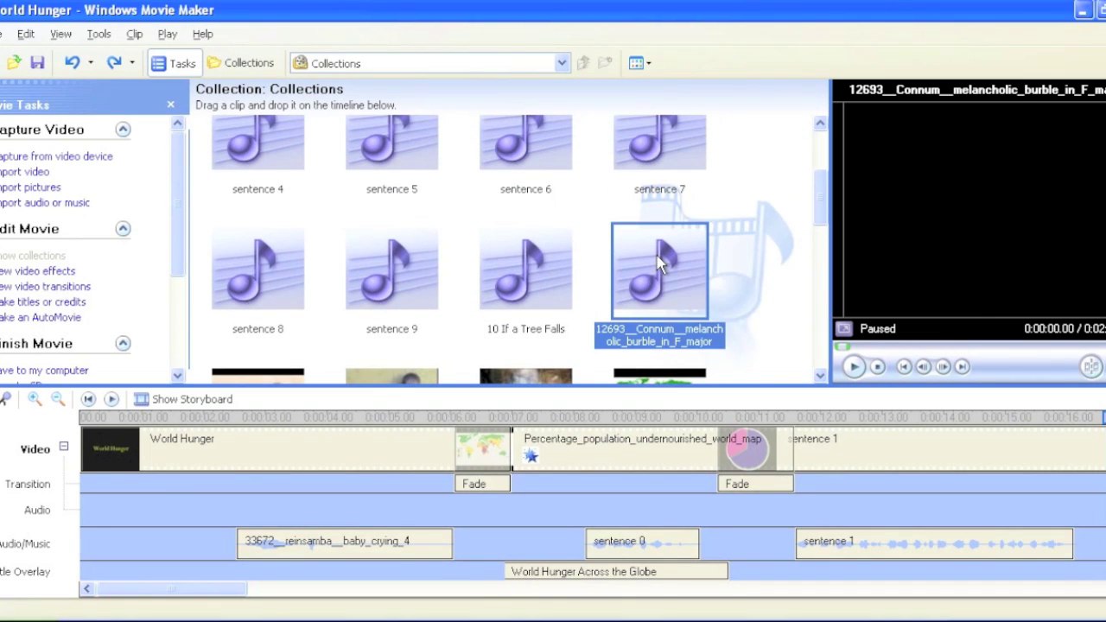
pyautogui.rightClick(661, 257)
pyautogui.click(670, 290)
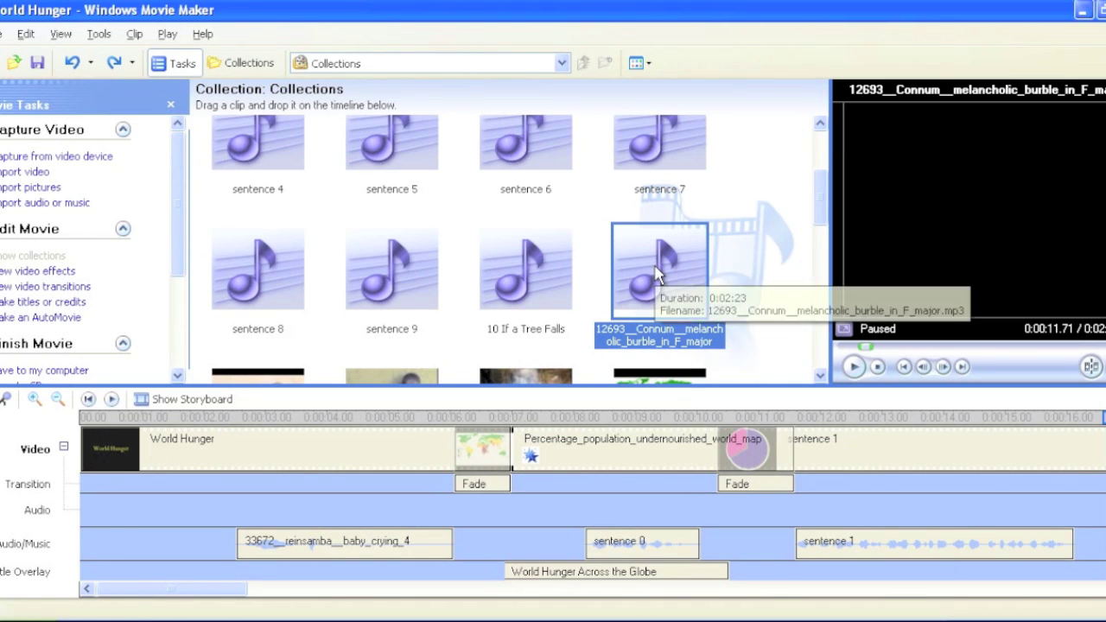
# Try placing the melancholic burble music clip on the Audio/Music track at 0:00:06.07, and undo the addition
pyautogui.moveTo(637, 266)
pyautogui.mouseDown()
pyautogui.moveTo(489, 532)
pyautogui.moveTo(459, 531)
pyautogui.mouseUp()
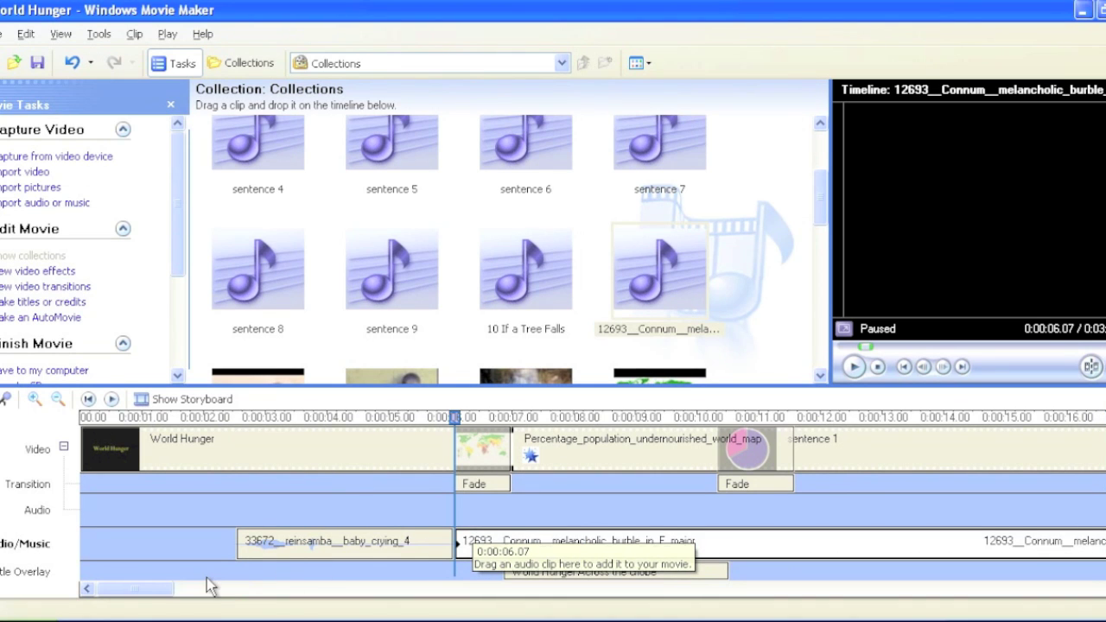
pyautogui.moveTo(173, 593)
pyautogui.mouseDown()
pyautogui.moveTo(852, 610)
pyautogui.moveTo(154, 608)
pyautogui.moveTo(203, 607)
pyautogui.moveTo(172, 605)
pyautogui.mouseUp()
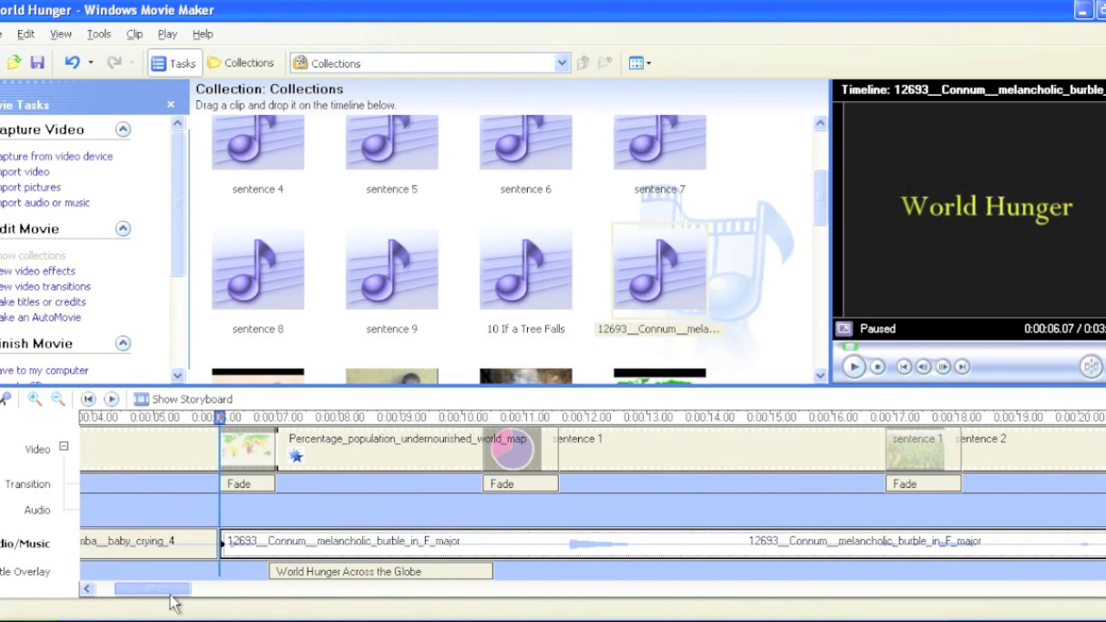
pyautogui.click(31, 35)
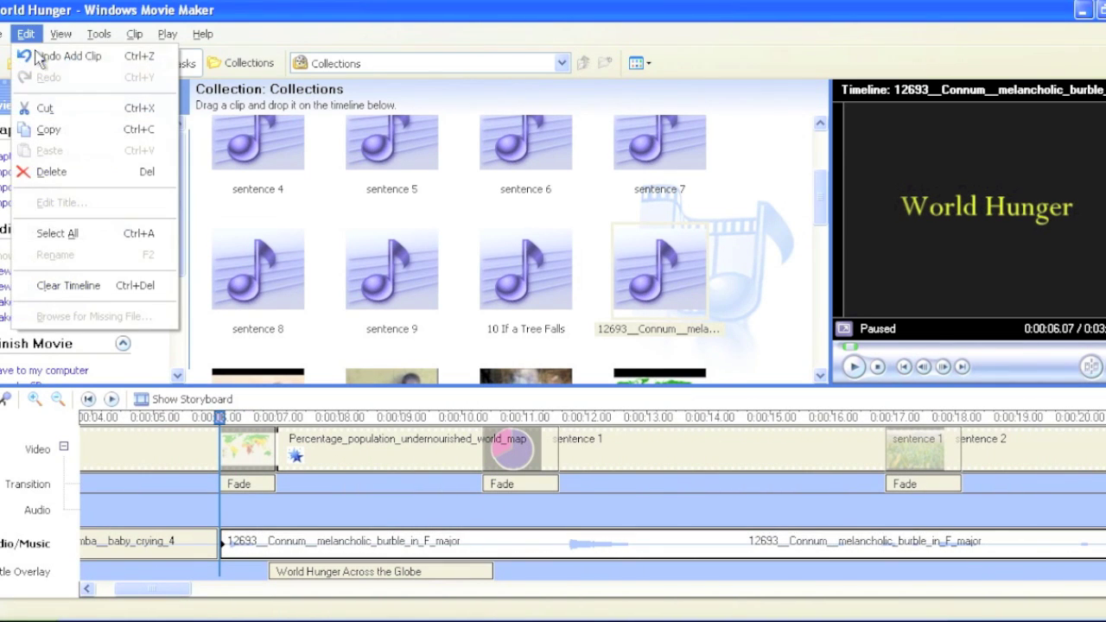
pyautogui.click(38, 57)
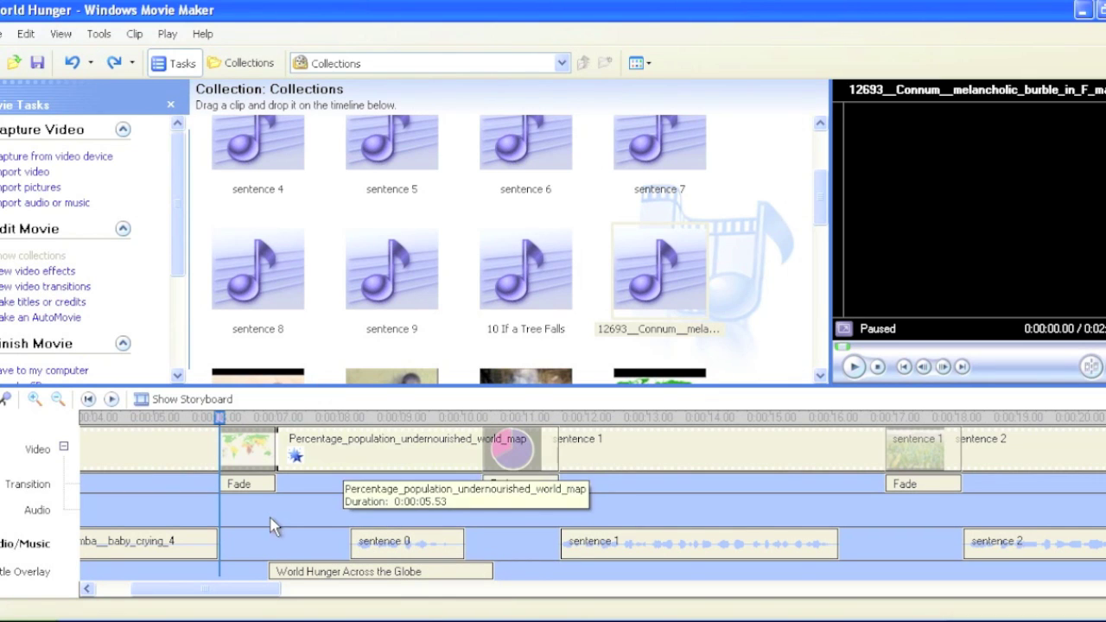
# Check the start and end times of the clips on the timeline, and open the World Hunger timing.txt notes in Notepad
pyautogui.moveTo(207, 597); pyautogui.dragTo(173, 593)
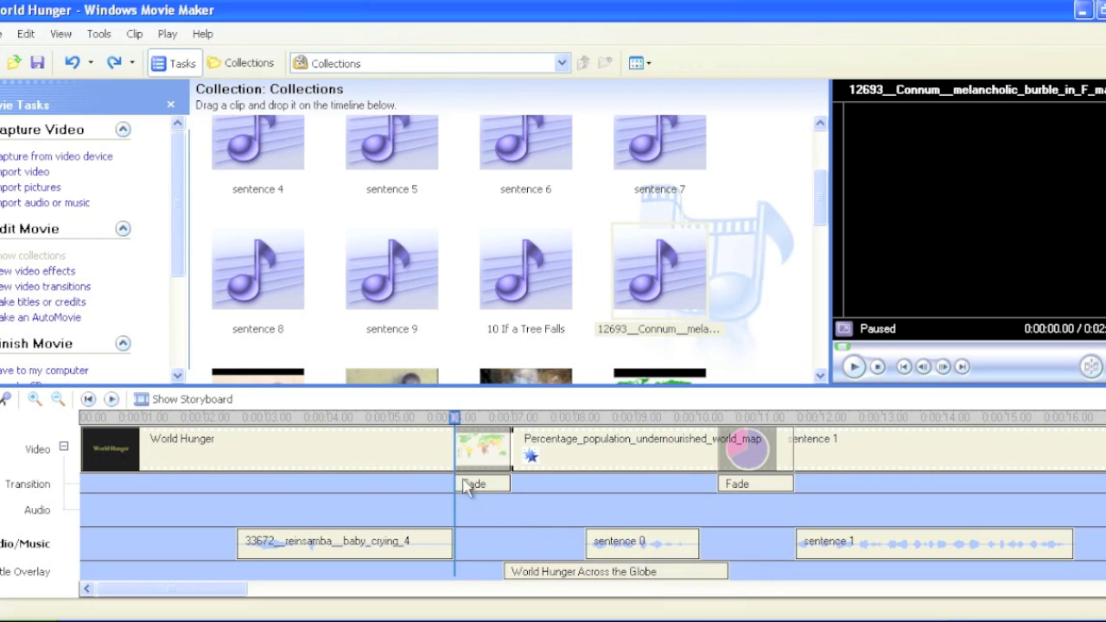
pyautogui.moveTo(456, 437); pyautogui.dragTo(587, 428)
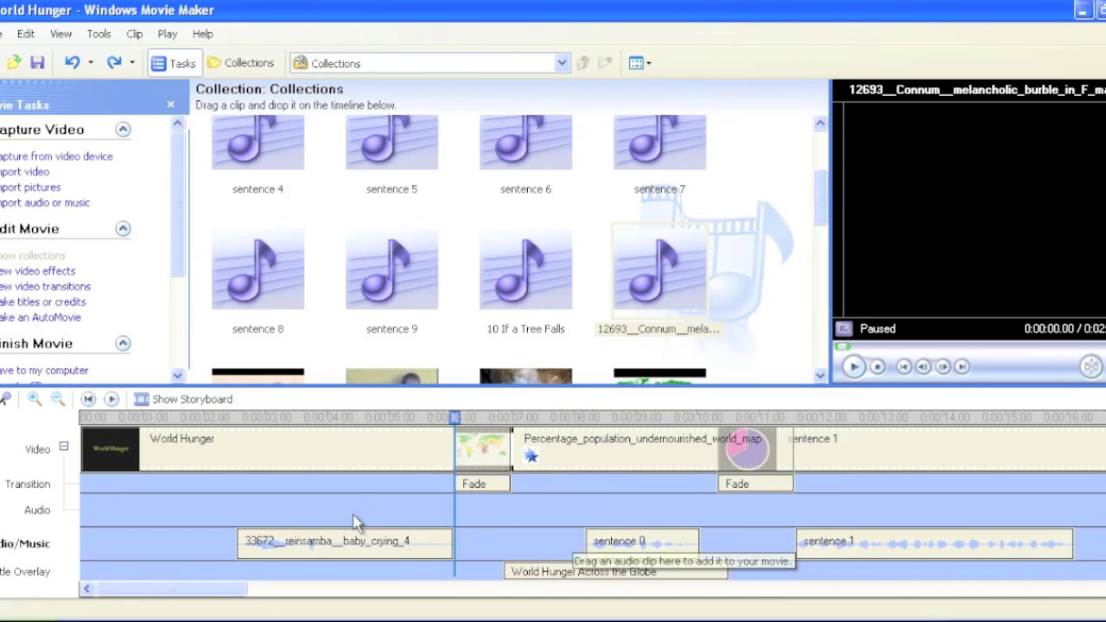
pyautogui.moveTo(441, 445); pyautogui.dragTo(704, 423)
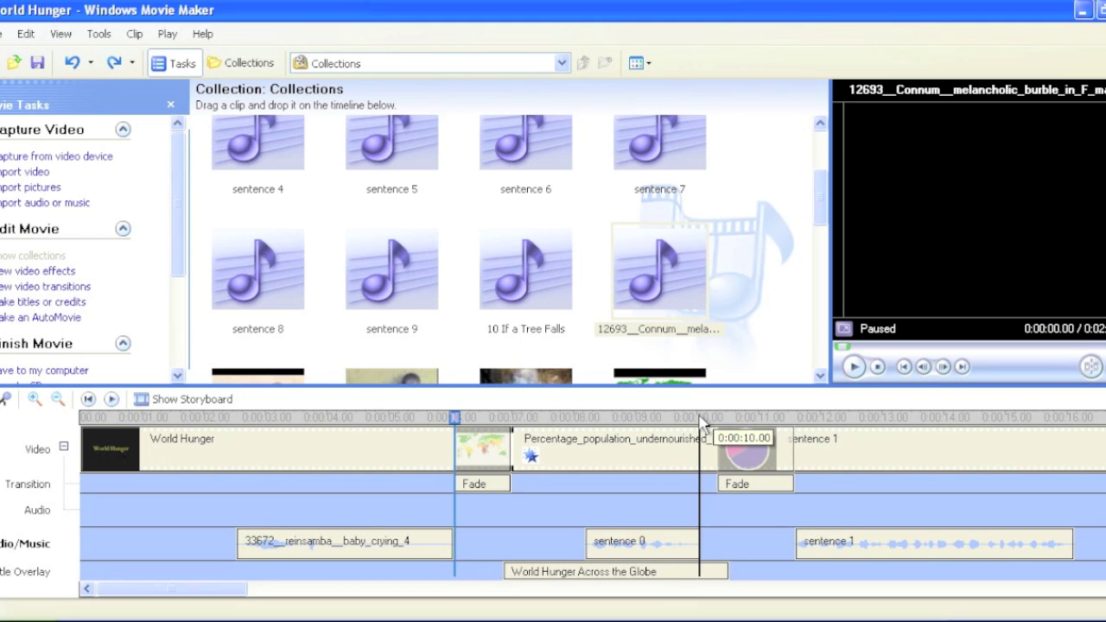
pyautogui.click(576, 620)
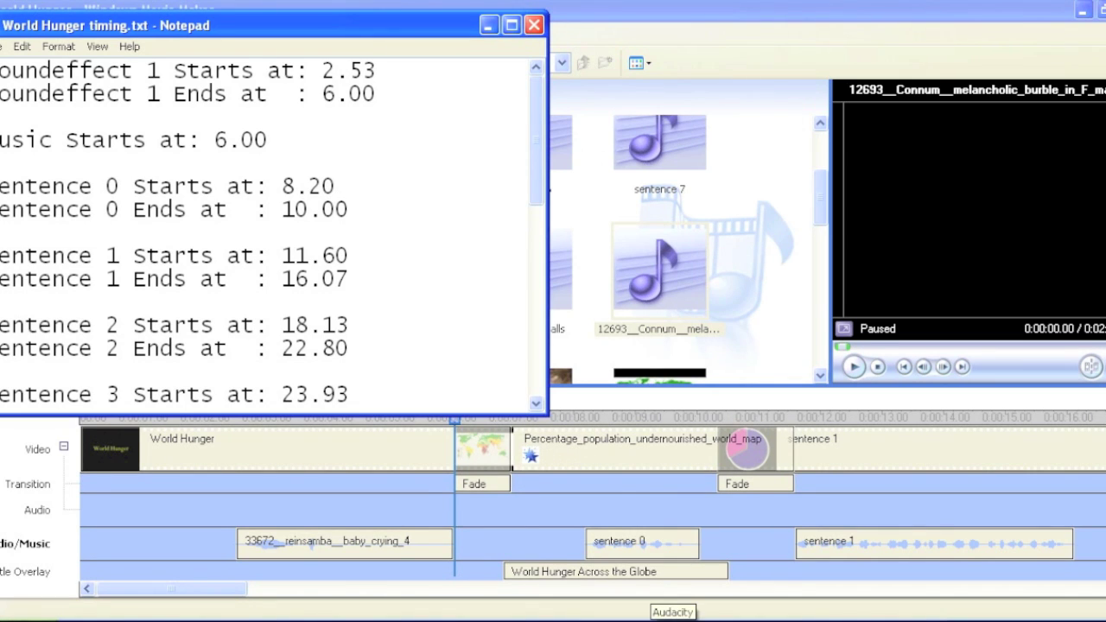
# Switch to Audacity, and open the World Hunger Sounds folder to review its music, sound effect and sentence files
pyautogui.click(672, 611)
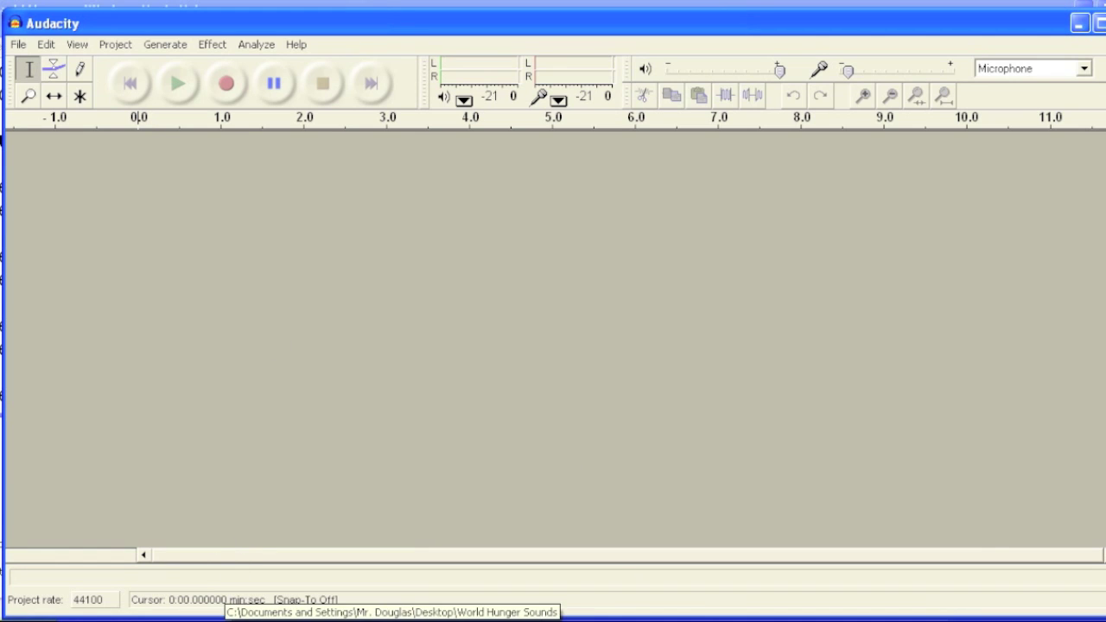
pyautogui.click(232, 612)
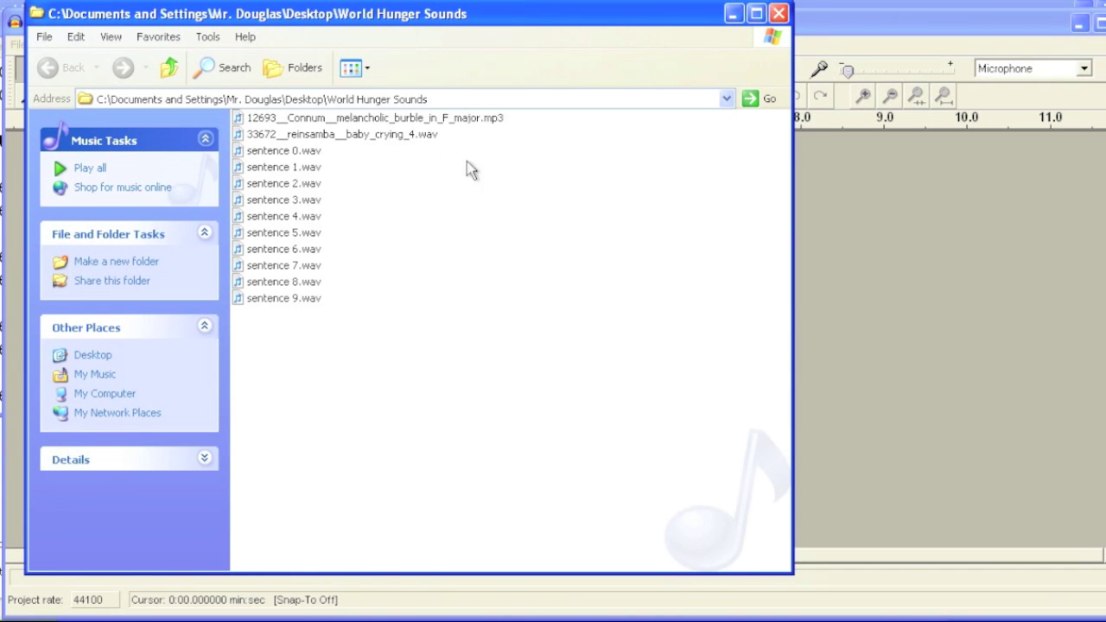
pyautogui.click(390, 119)
pyautogui.click(353, 138)
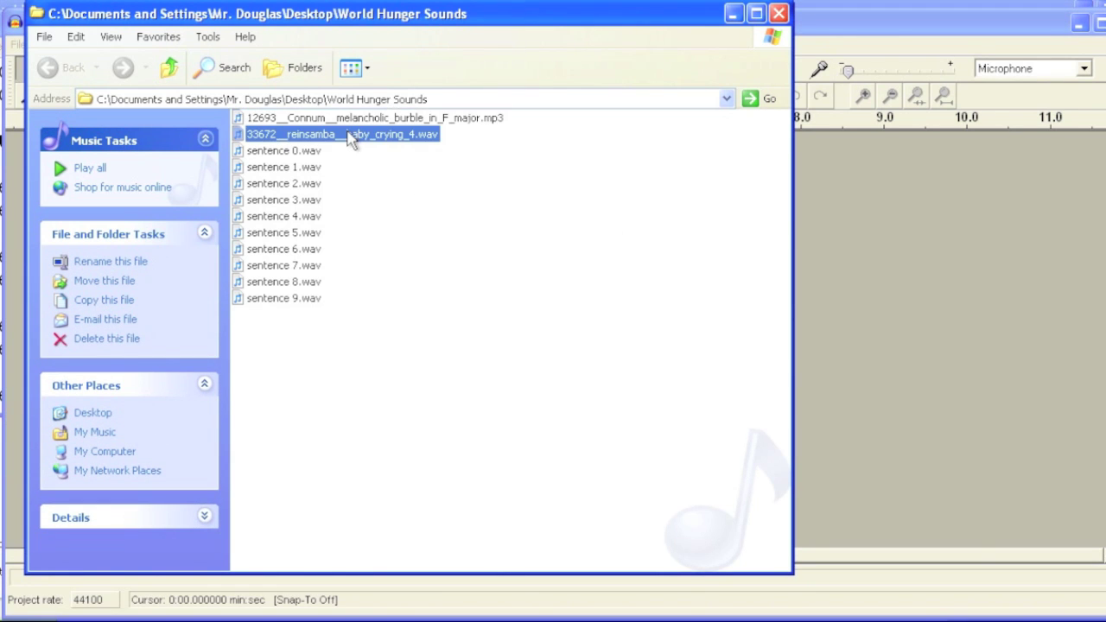
pyautogui.click(310, 152)
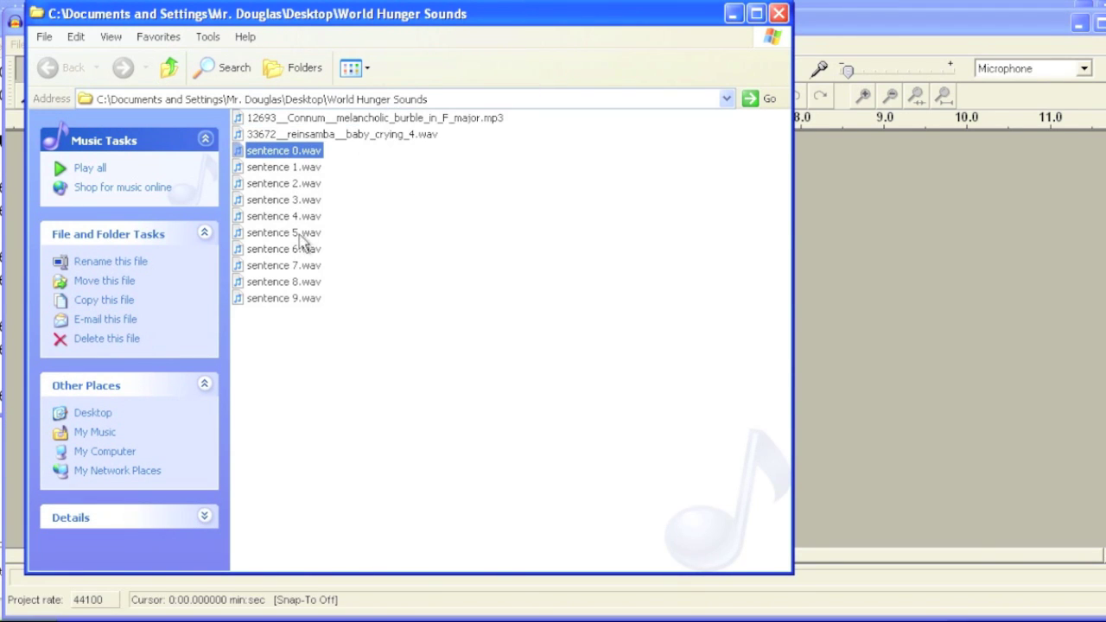
pyautogui.click(292, 301)
pyautogui.click(439, 228)
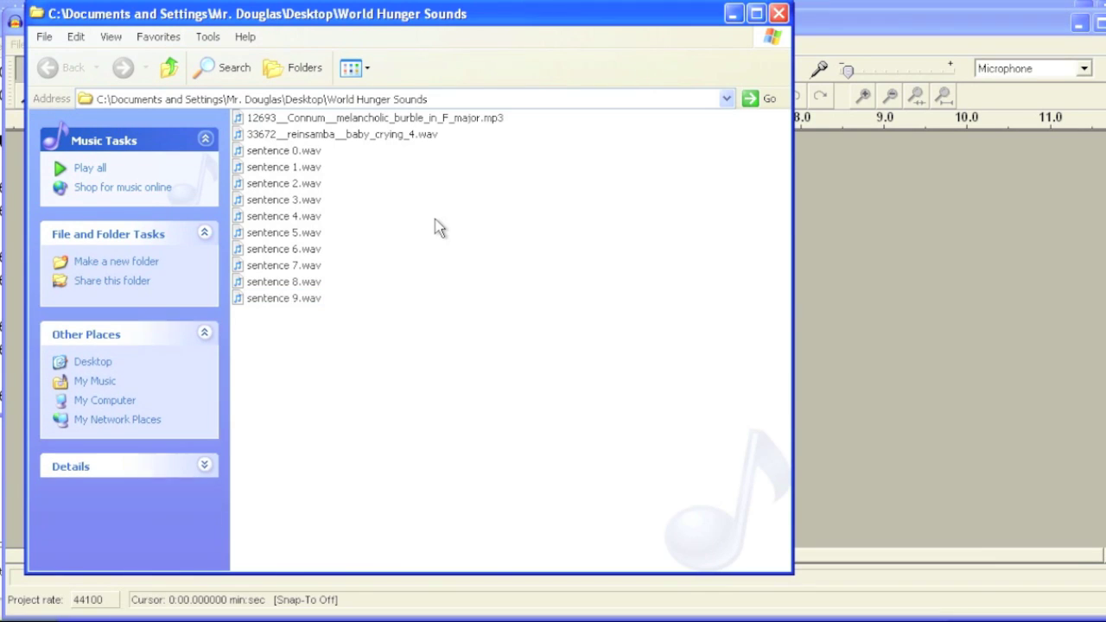
# Position the sounds folder window over Audacity and import 33672__reinsamba__baby_crying_4.wav into the empty project
pyautogui.click(903, 27)
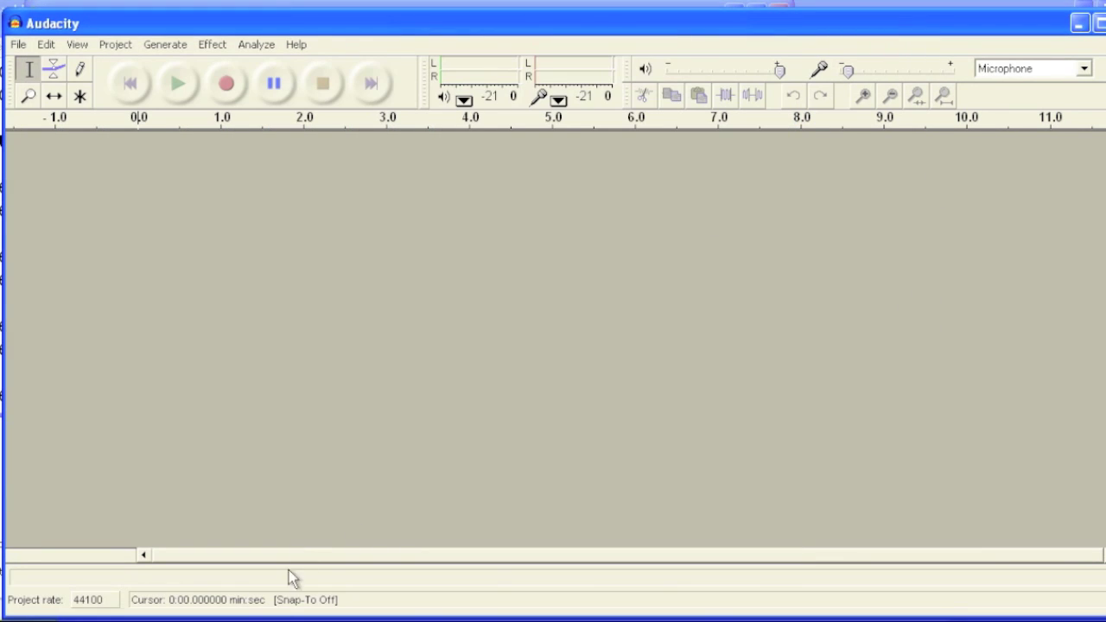
pyautogui.hotkey('alt', 'Tab')
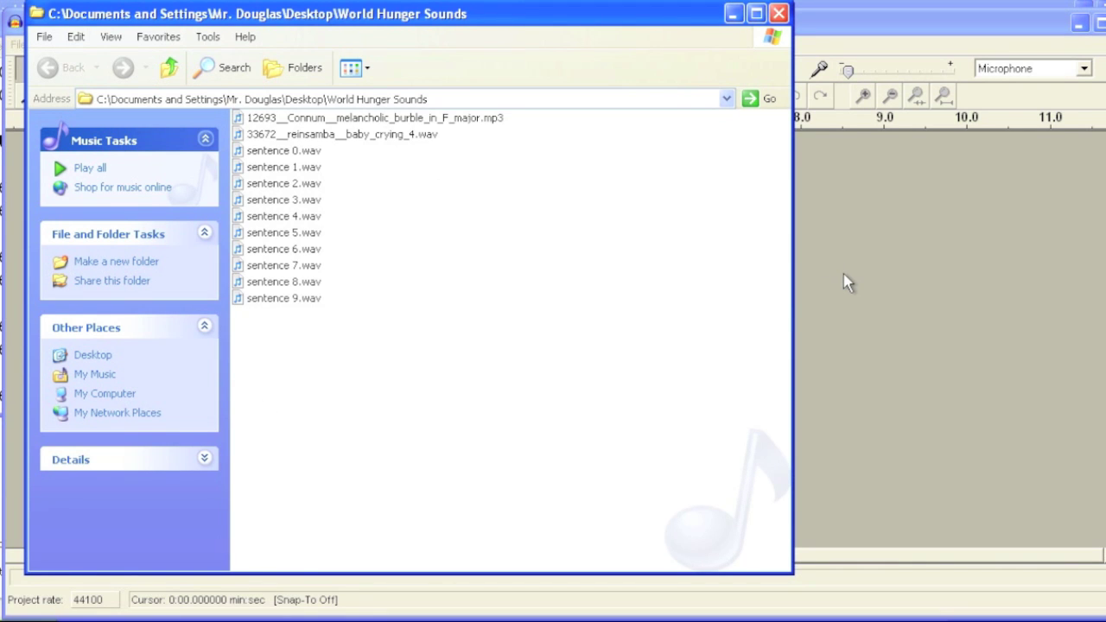
pyautogui.moveTo(681, 21); pyautogui.dragTo(662, 66)
pyautogui.click(418, 163)
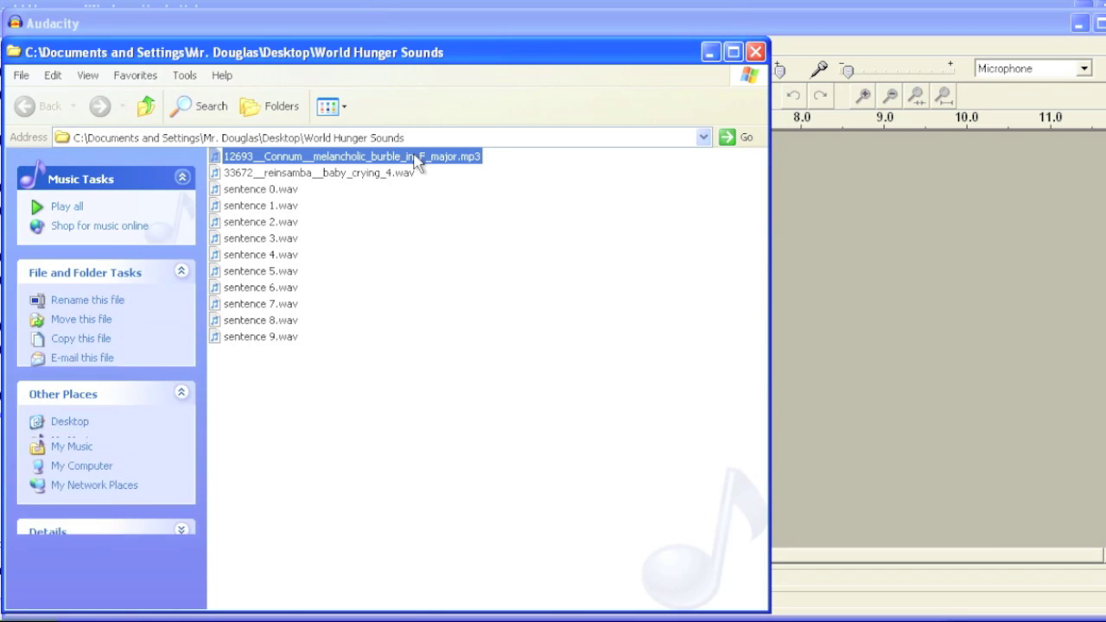
pyautogui.click(289, 174)
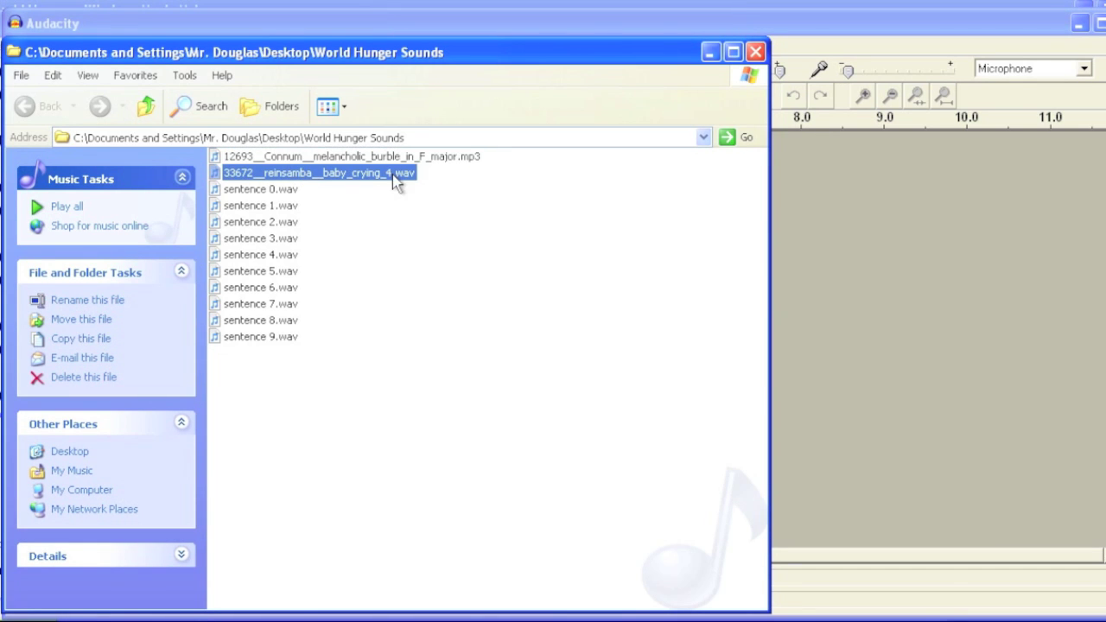
pyautogui.moveTo(383, 180); pyautogui.dragTo(813, 250)
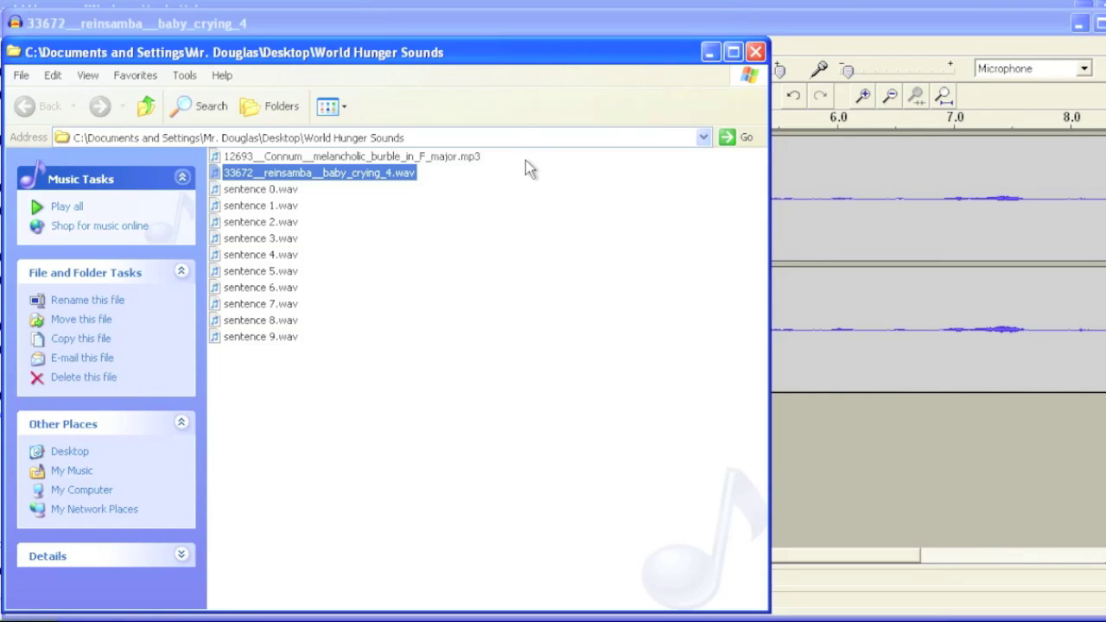
# Import 12693__Connum__melancholic_burble_in_F_major.mp3 into the Audacity project as a track below the baby crying sound
pyautogui.moveTo(463, 160); pyautogui.dragTo(825, 411)
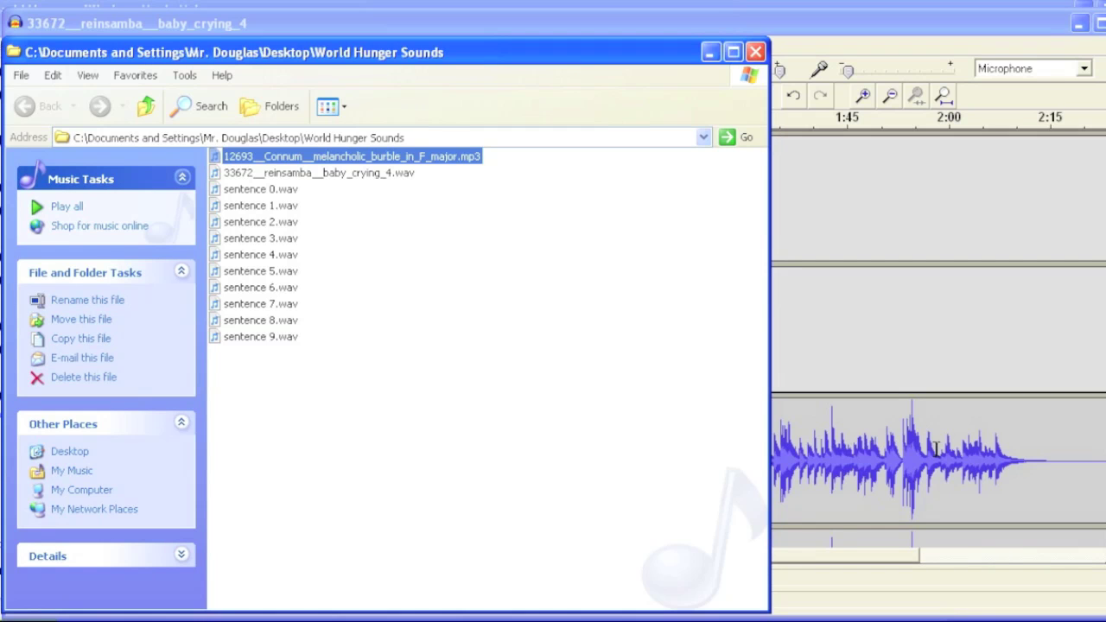
pyautogui.hotkey('alt', 'Tab')
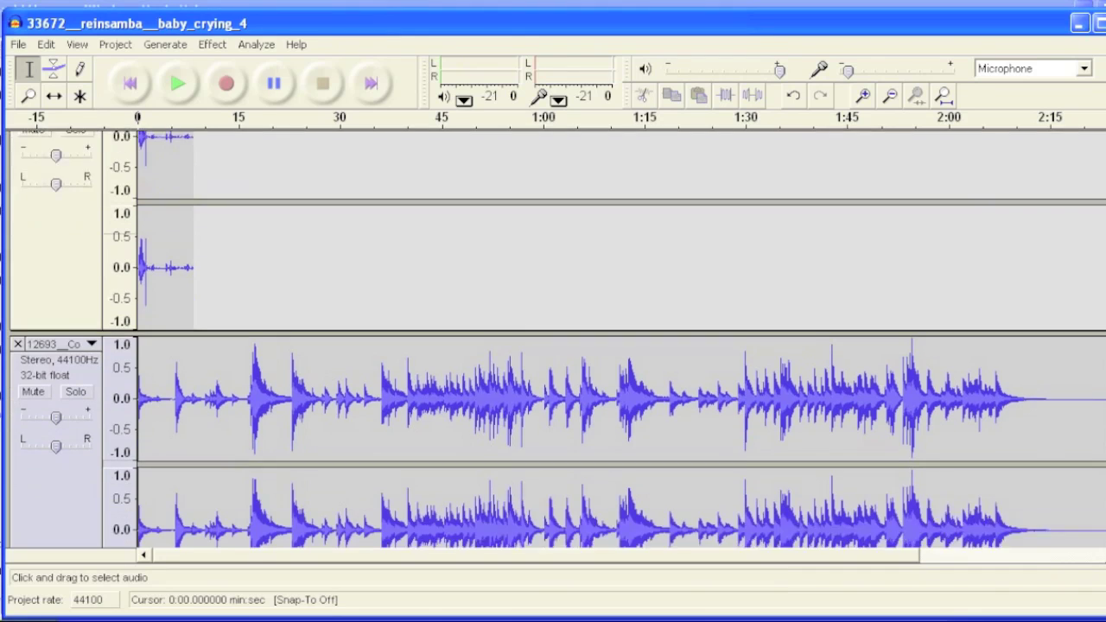
pyautogui.scroll(-2, 553, 346)
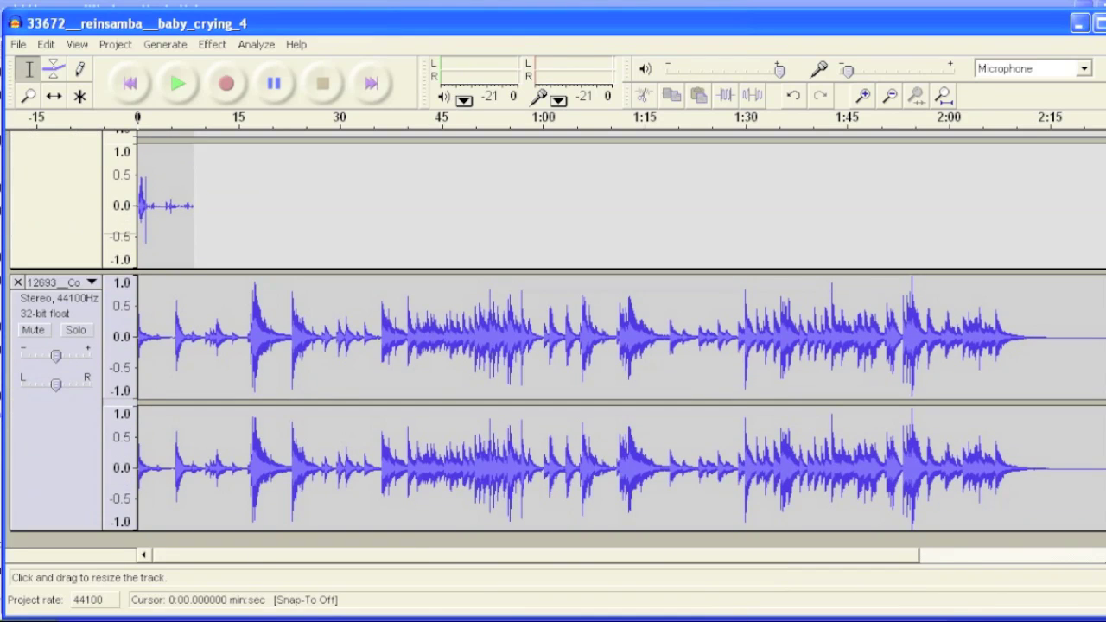
# Import sentence 0.wav through sentence 9.wav from the World Hunger Sounds folder into the project as tracks below the music
pyautogui.click(259, 619)
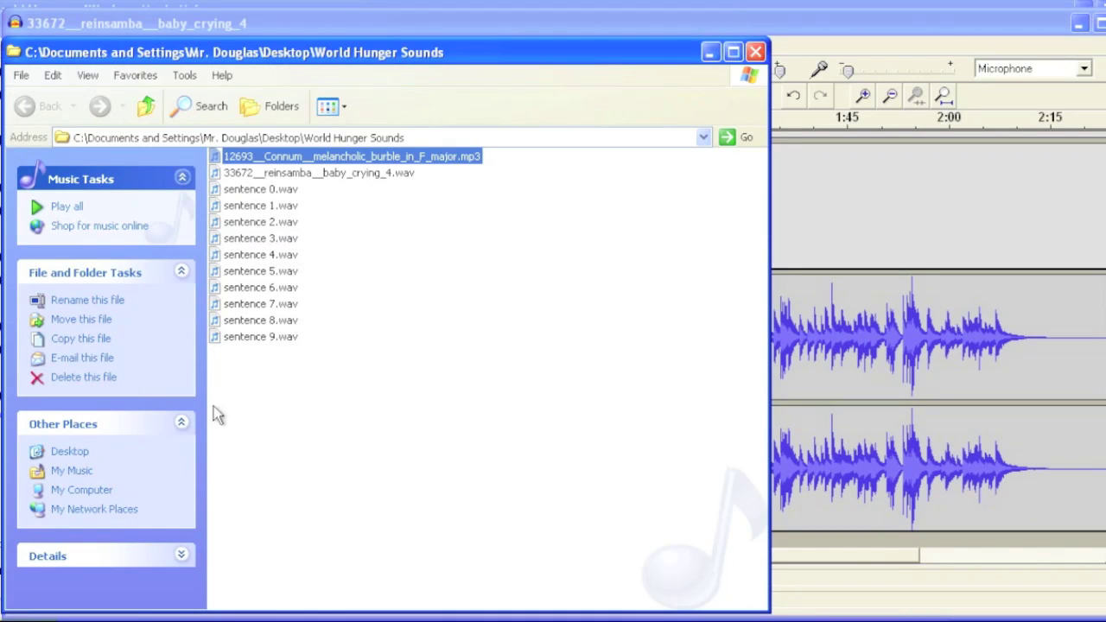
pyautogui.click(256, 190)
pyautogui.moveTo(256, 197); pyautogui.dragTo(869, 504)
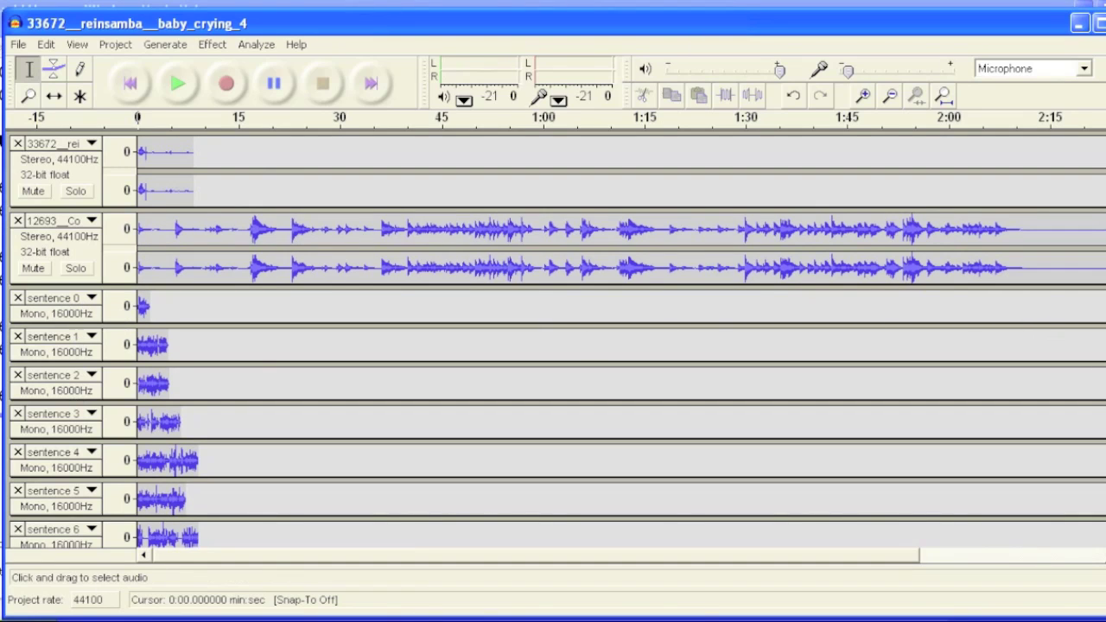
pyautogui.scroll(-5, 553, 346)
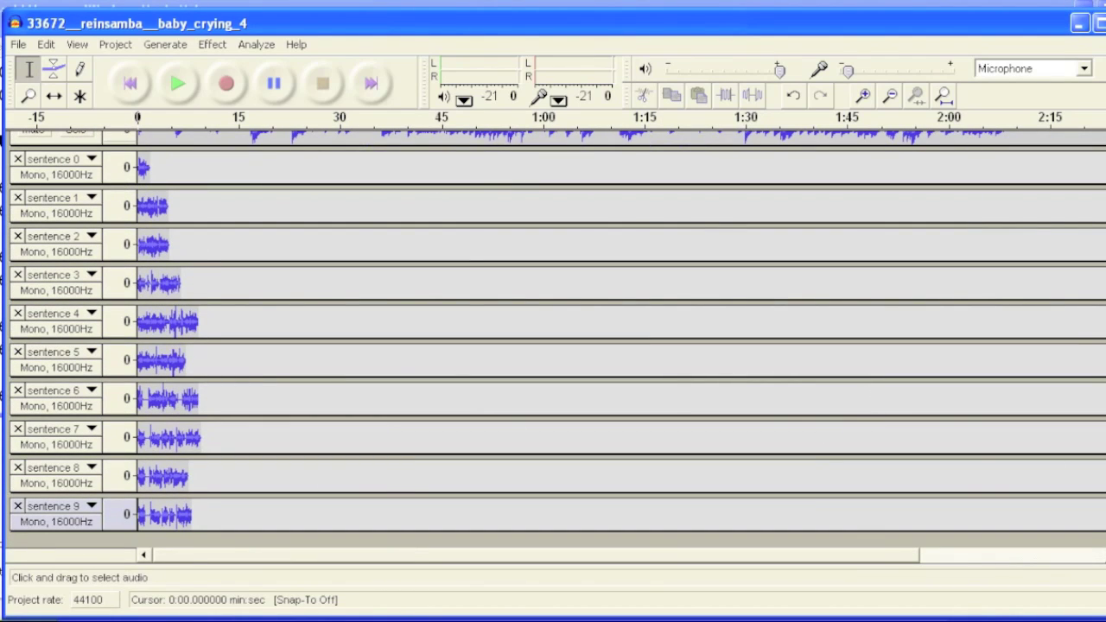
pyautogui.scroll(5, 144, 155)
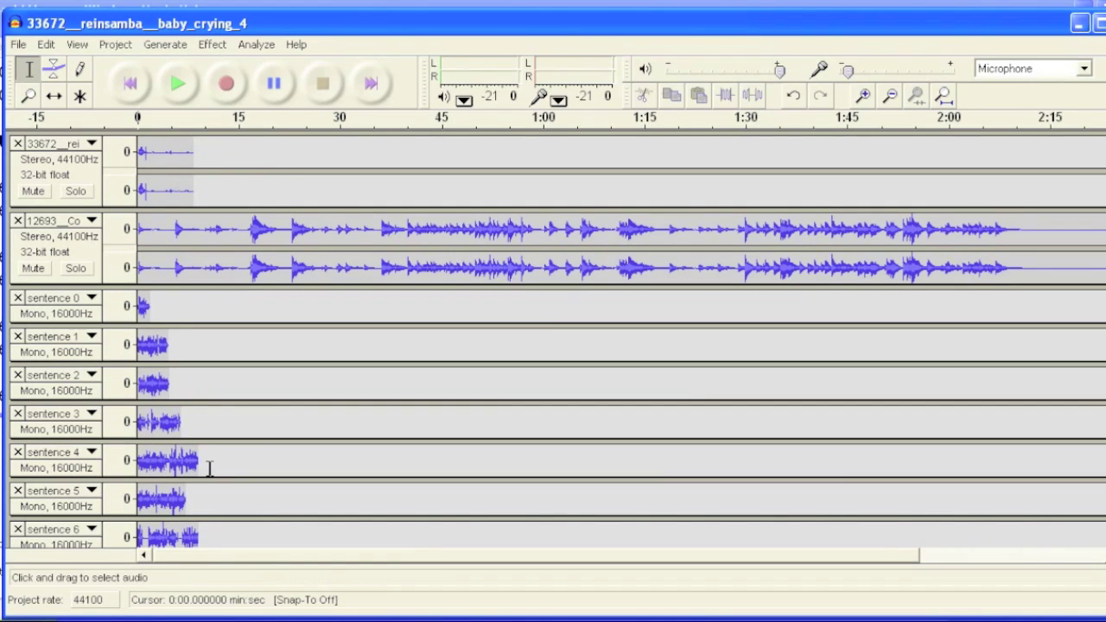
# Shift the sentence 0 clip to about 10 seconds and the sentence 1 clip to about 17 seconds with the Time Shift Tool
pyautogui.click(54, 99)
pyautogui.moveTo(144, 304); pyautogui.dragTo(216, 308)
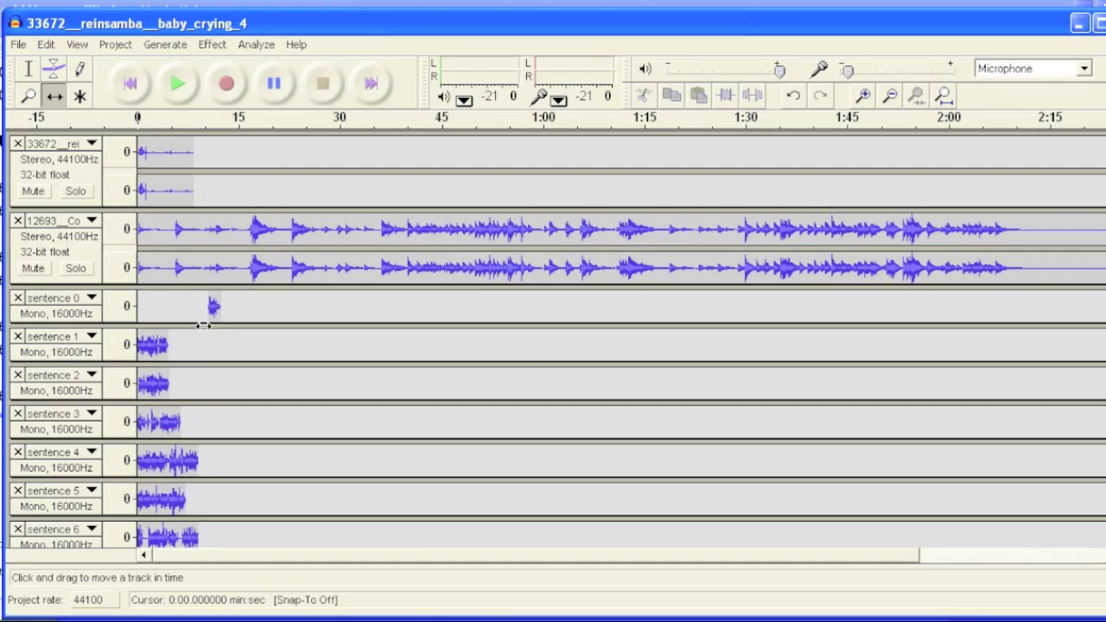
pyautogui.moveTo(158, 345); pyautogui.dragTo(274, 350)
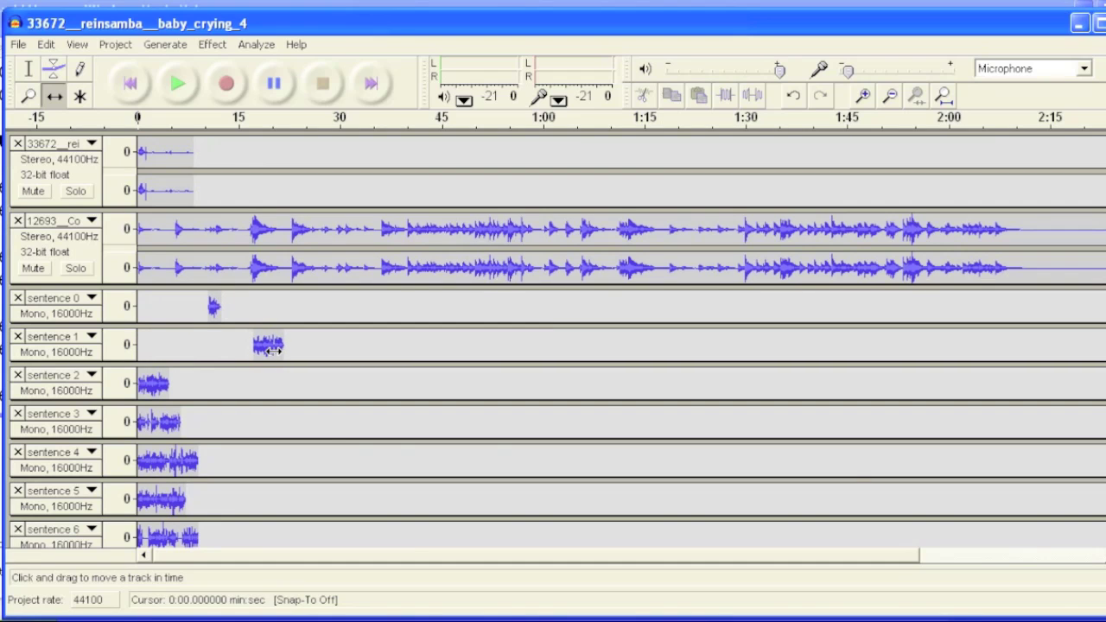
# Review the World Hunger timing.txt notes, and play a portion of the combined tracks in Audacity before stopping playback
pyautogui.click(657, 613)
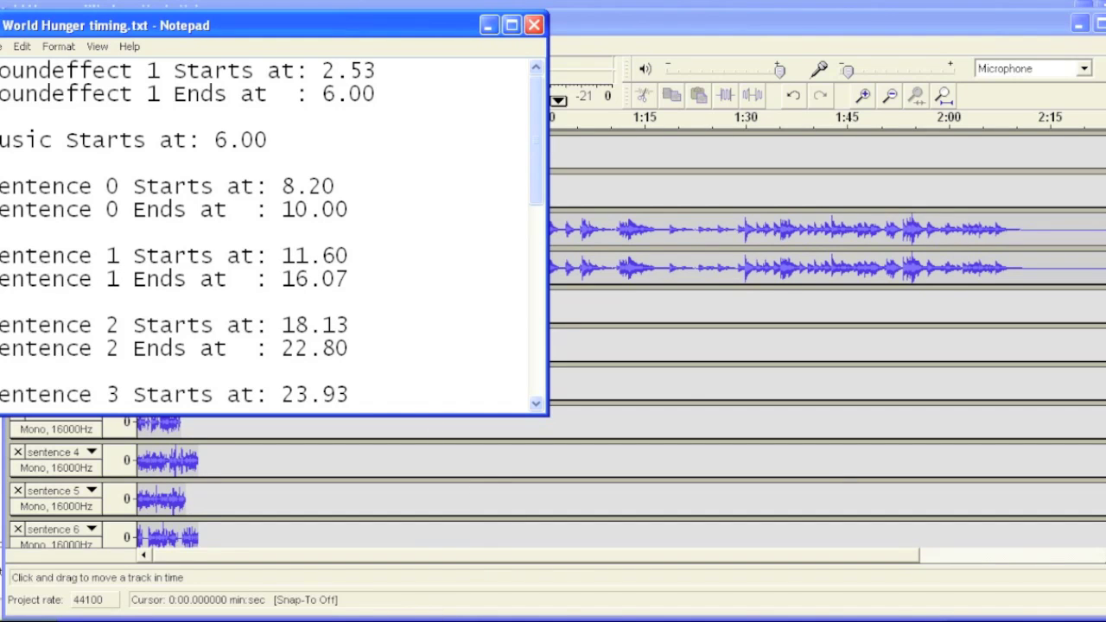
pyautogui.click(692, 615)
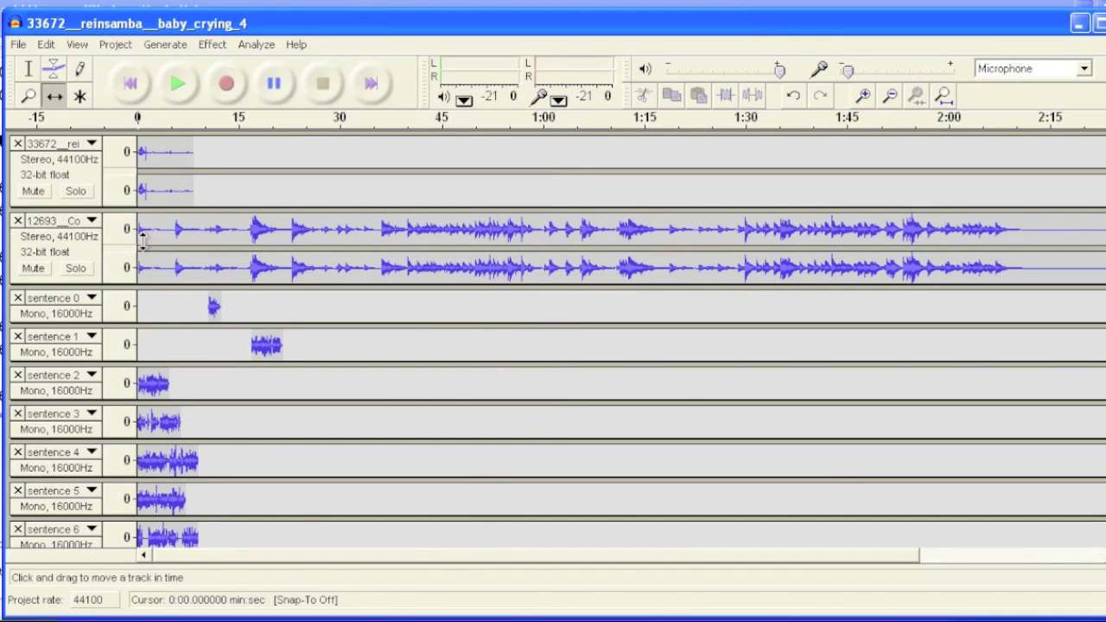
pyautogui.click(178, 86)
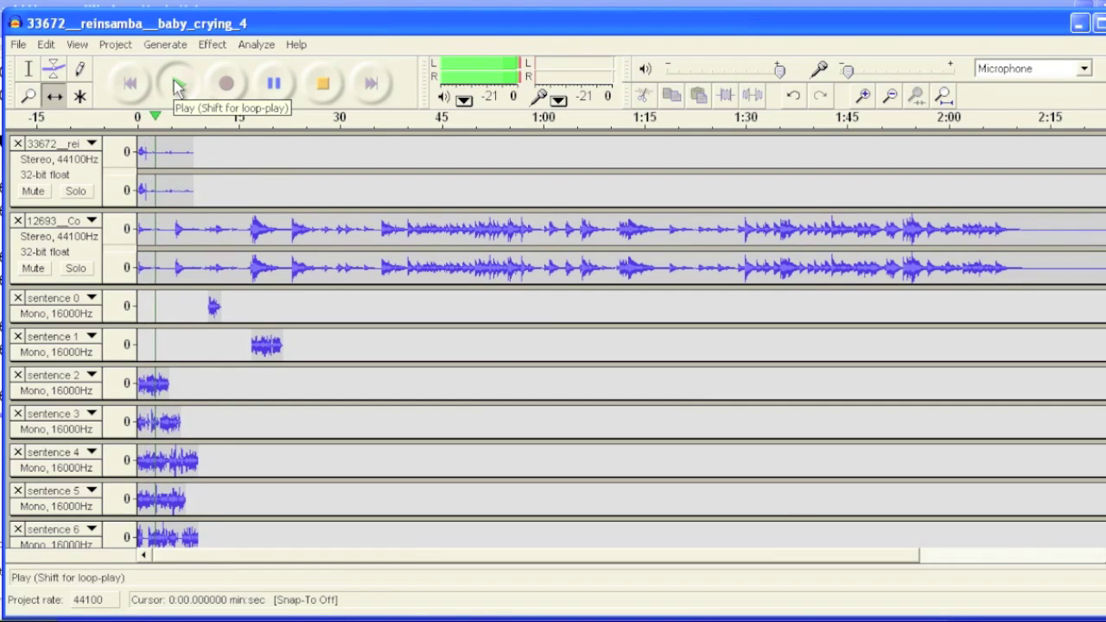
pyautogui.click(277, 92)
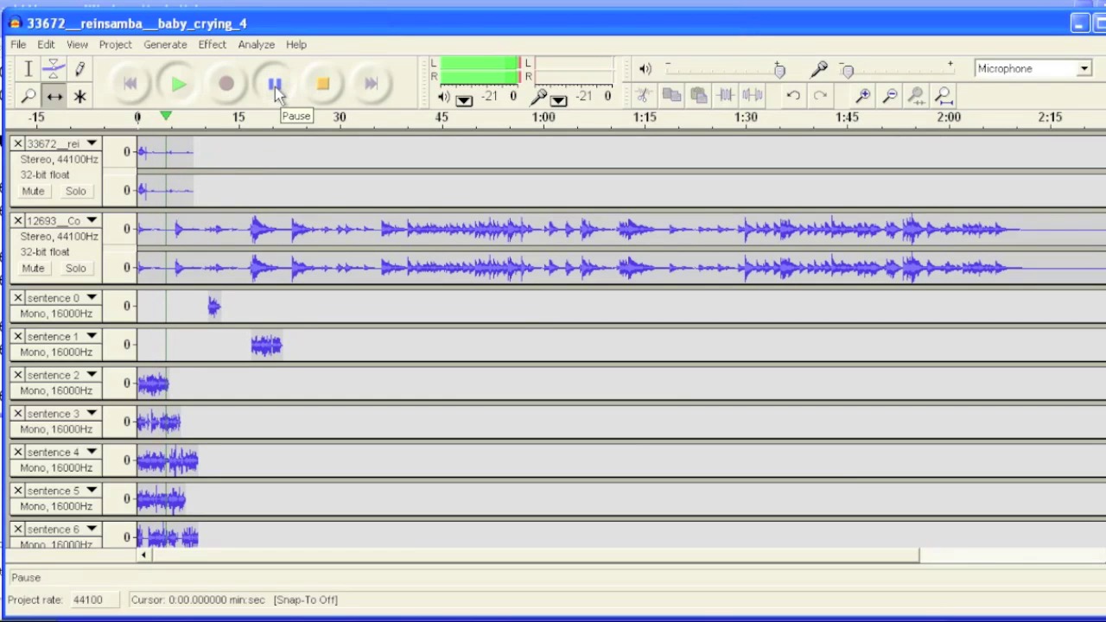
pyautogui.click(321, 84)
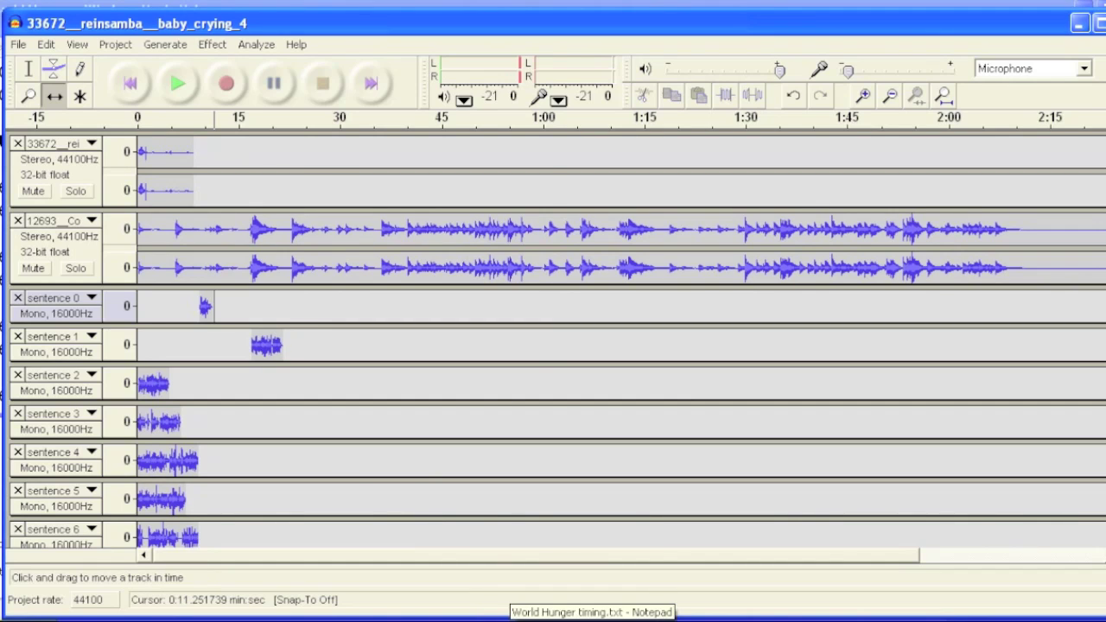
# Look up the sound effect's start time in the timing notes and shift the baby crying clip to start at 2.53 seconds
pyautogui.click(570, 614)
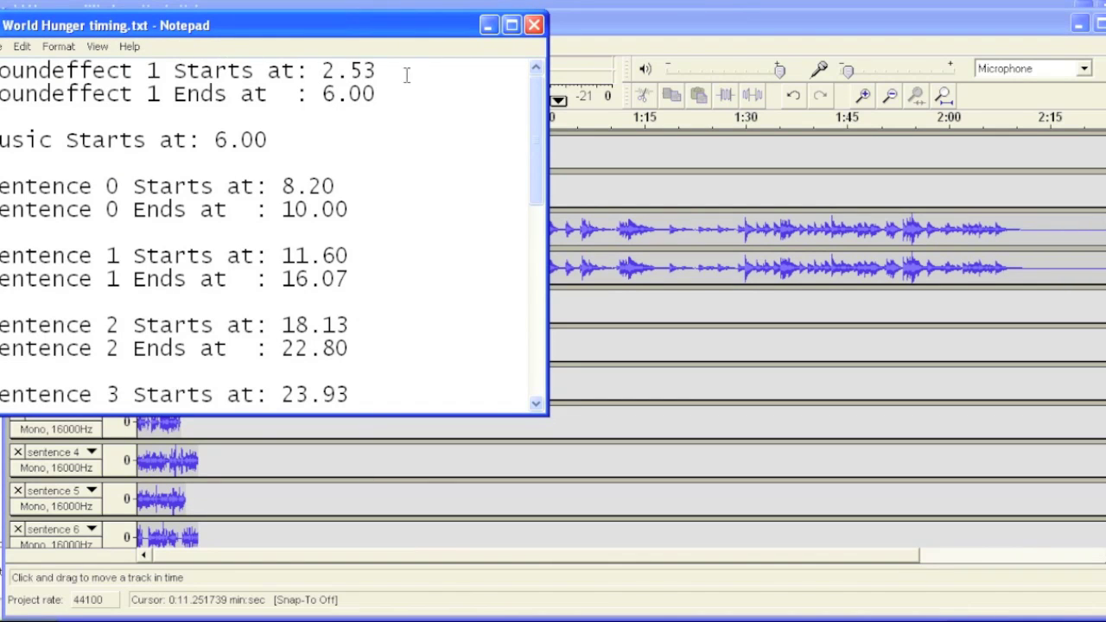
pyautogui.click(606, 38)
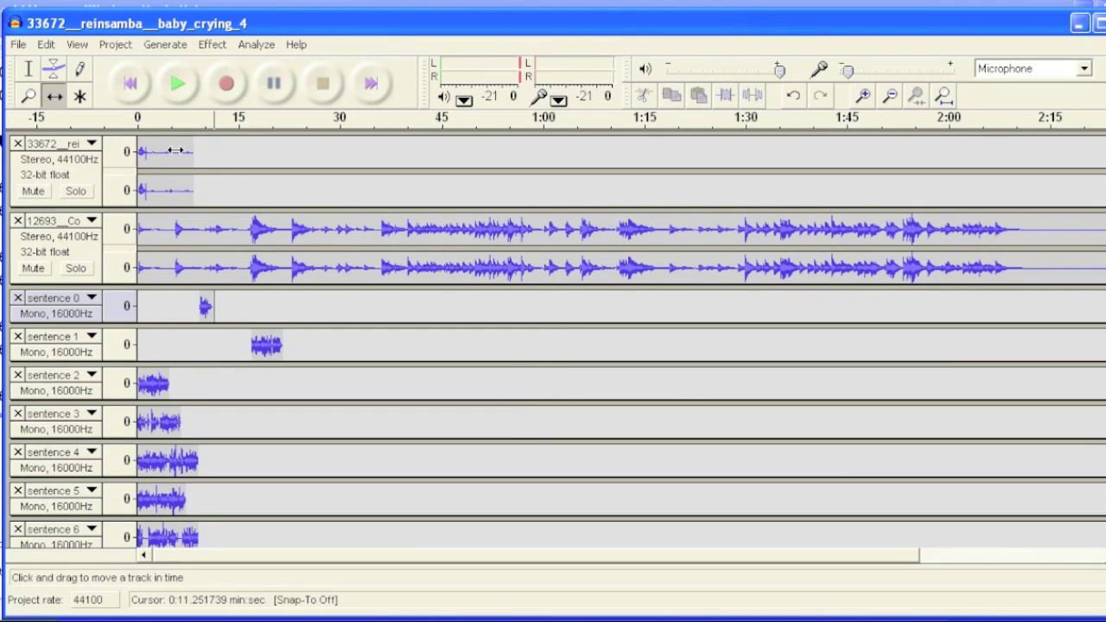
pyautogui.click(31, 96)
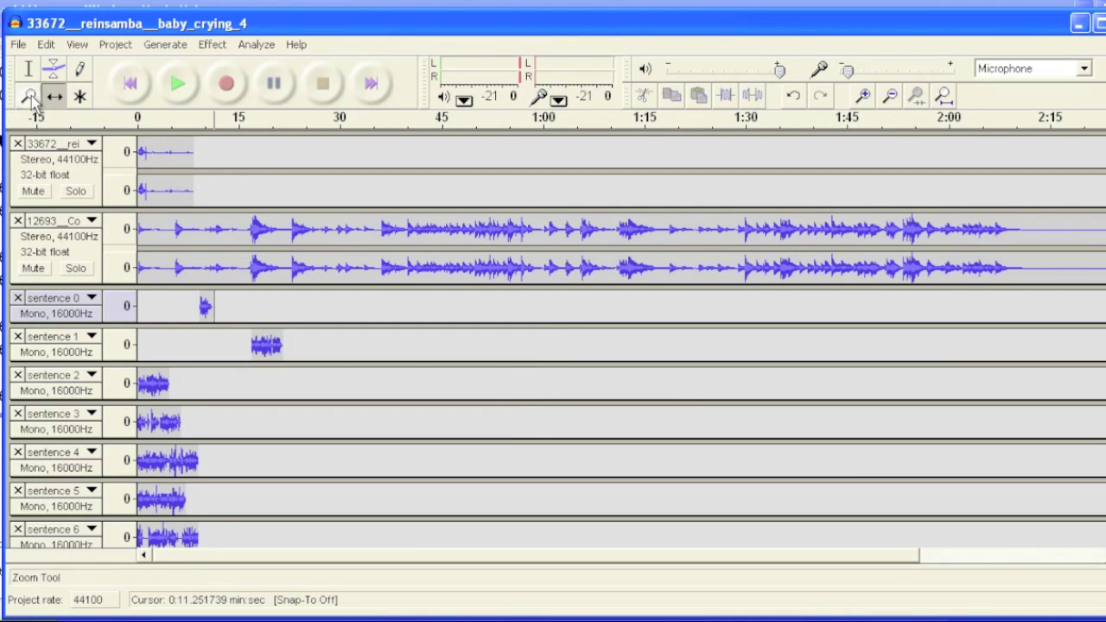
pyautogui.click(170, 155)
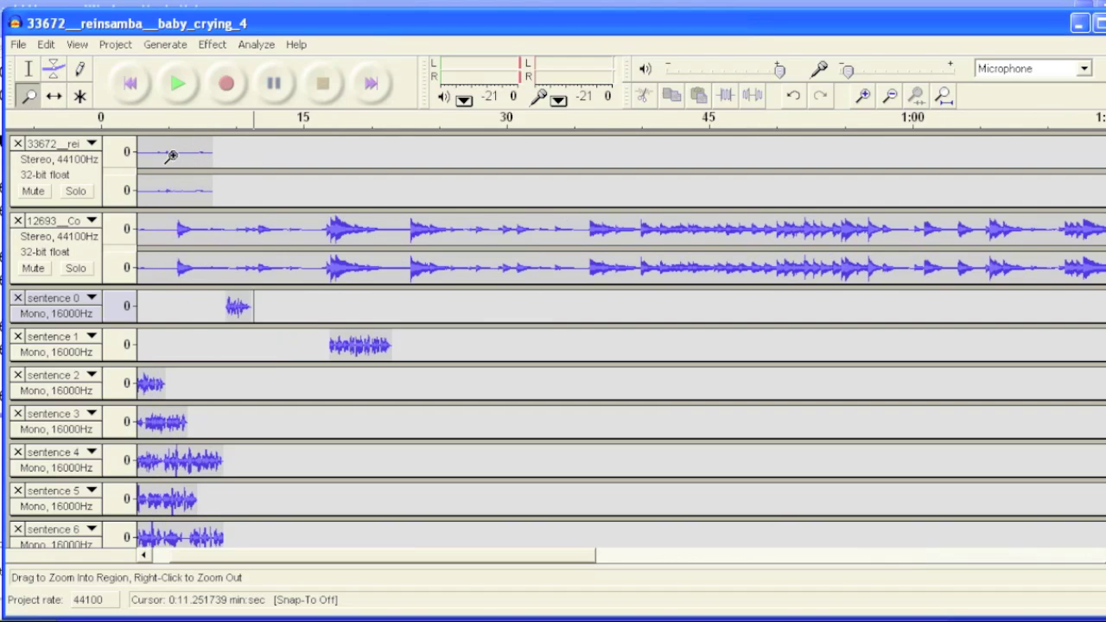
pyautogui.click(171, 156)
pyautogui.click(171, 155)
pyautogui.click(171, 156)
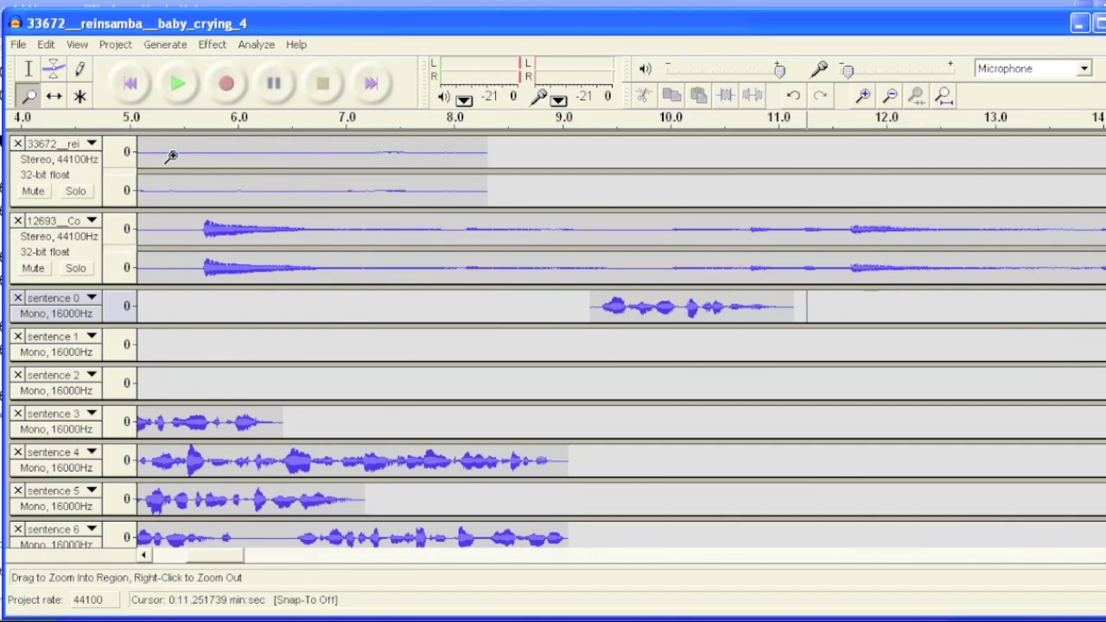
pyautogui.click(171, 155)
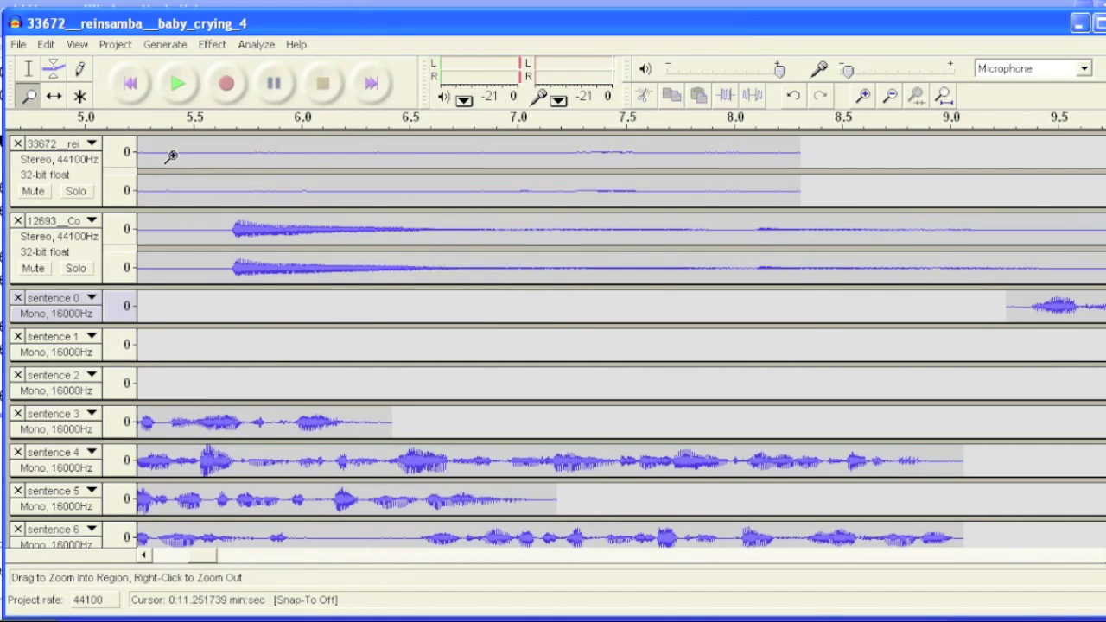
pyautogui.click(171, 155)
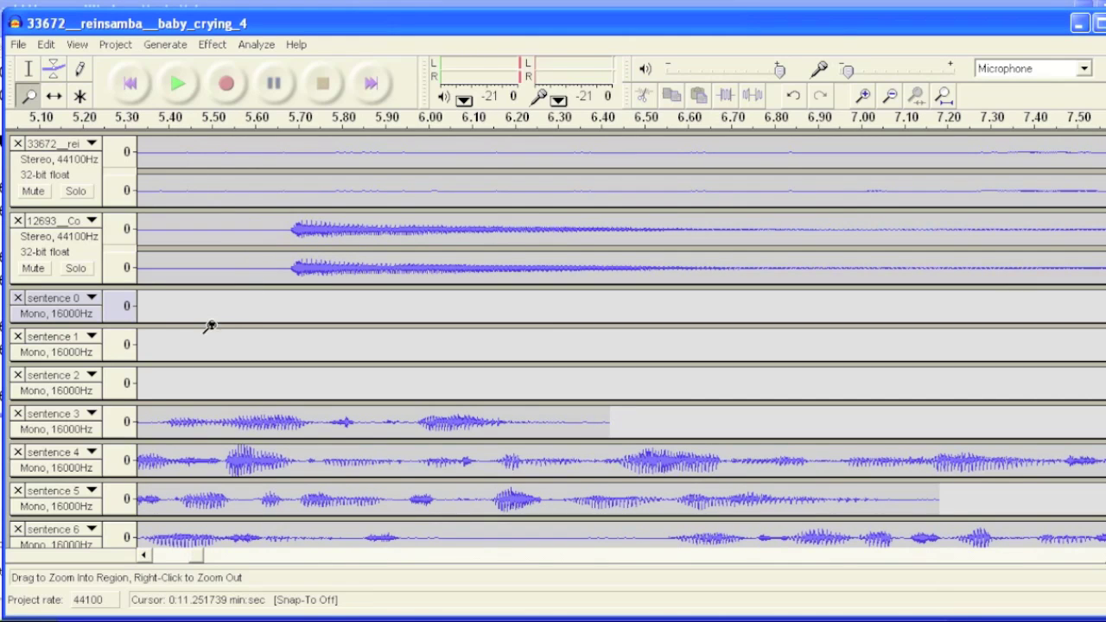
pyautogui.moveTo(197, 563)
pyautogui.mouseDown()
pyautogui.moveTo(159, 564)
pyautogui.moveTo(215, 564)
pyautogui.moveTo(158, 562)
pyautogui.moveTo(177, 562)
pyautogui.mouseUp()
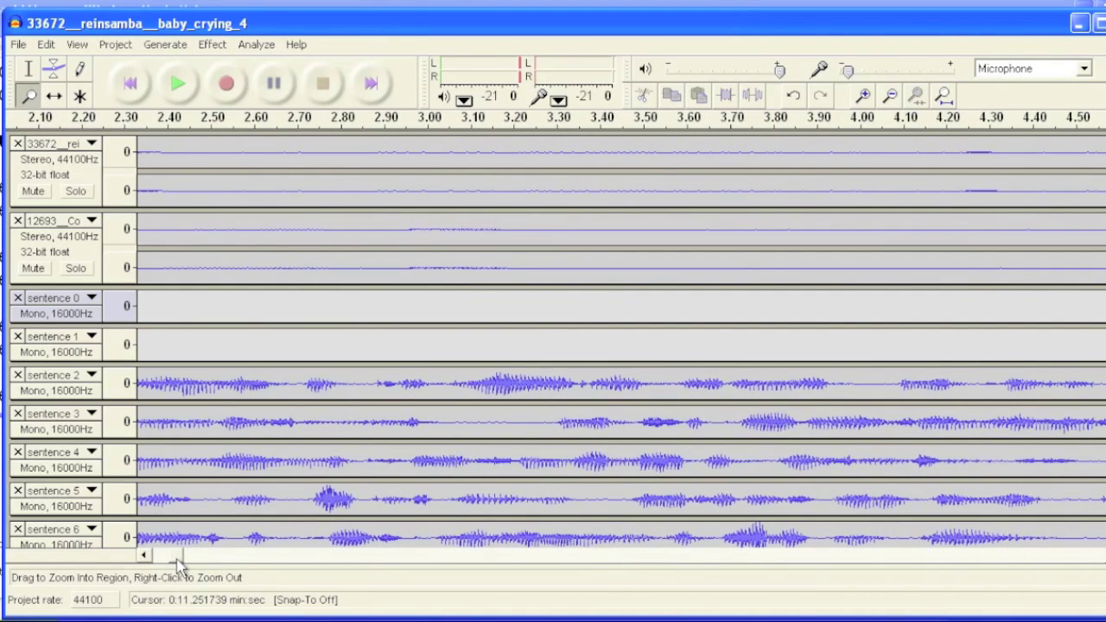
pyautogui.click(54, 96)
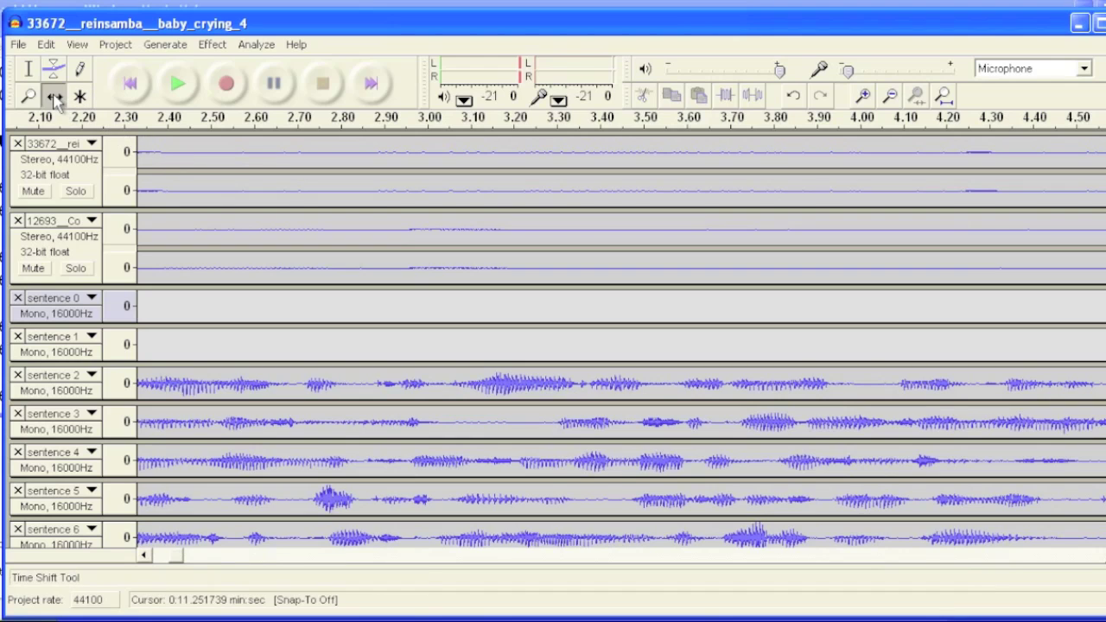
pyautogui.moveTo(215, 148); pyautogui.dragTo(1035, 155)
pyautogui.moveTo(237, 154); pyautogui.dragTo(461, 150)
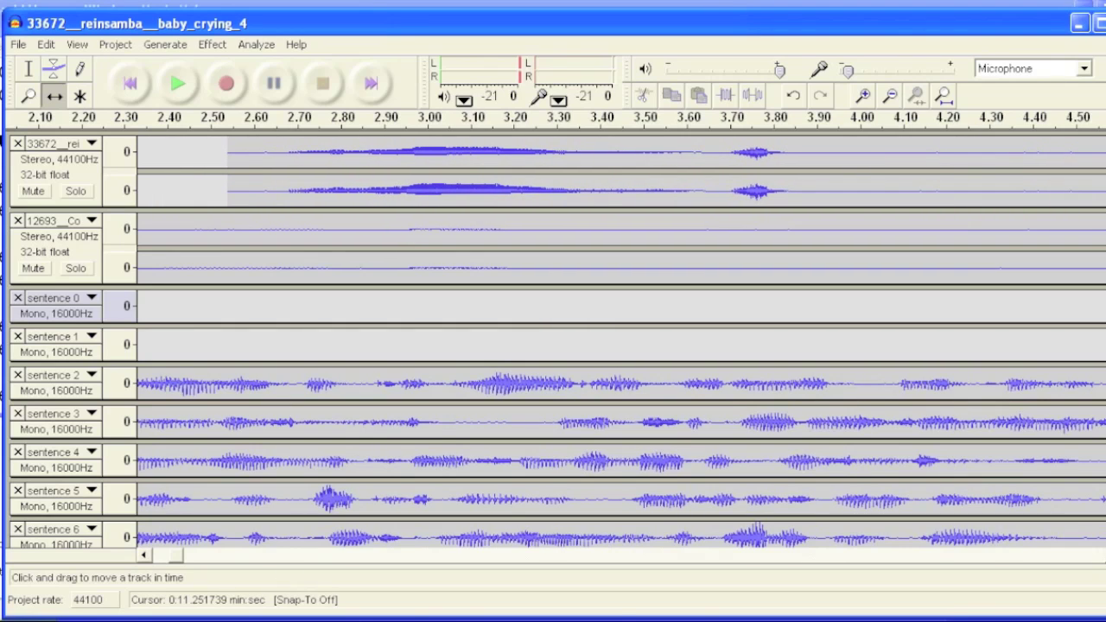
# Look up the music's start time in the timing notes and shift the melancholic burble clip to start at 6.00 seconds
pyautogui.click(484, 616)
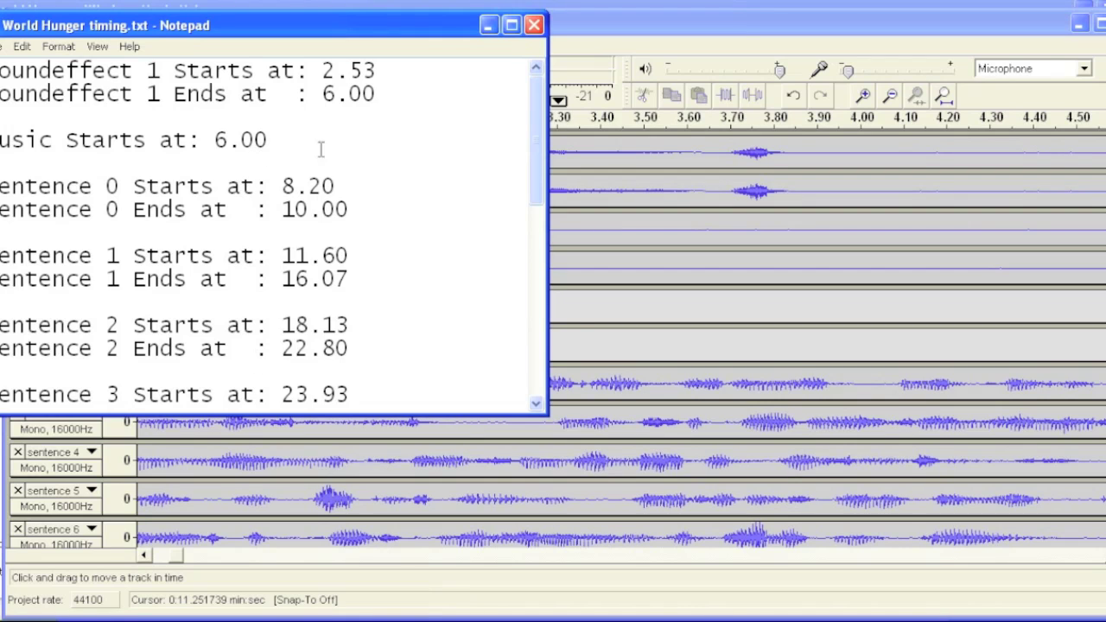
pyautogui.click(637, 270)
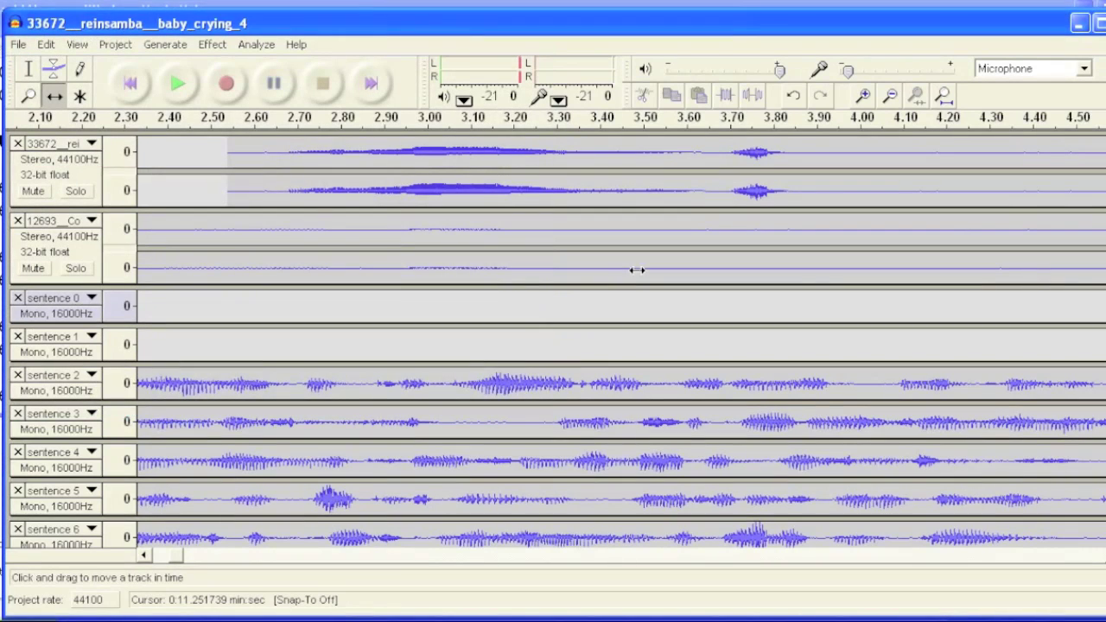
pyautogui.moveTo(563, 264); pyautogui.dragTo(1086, 247)
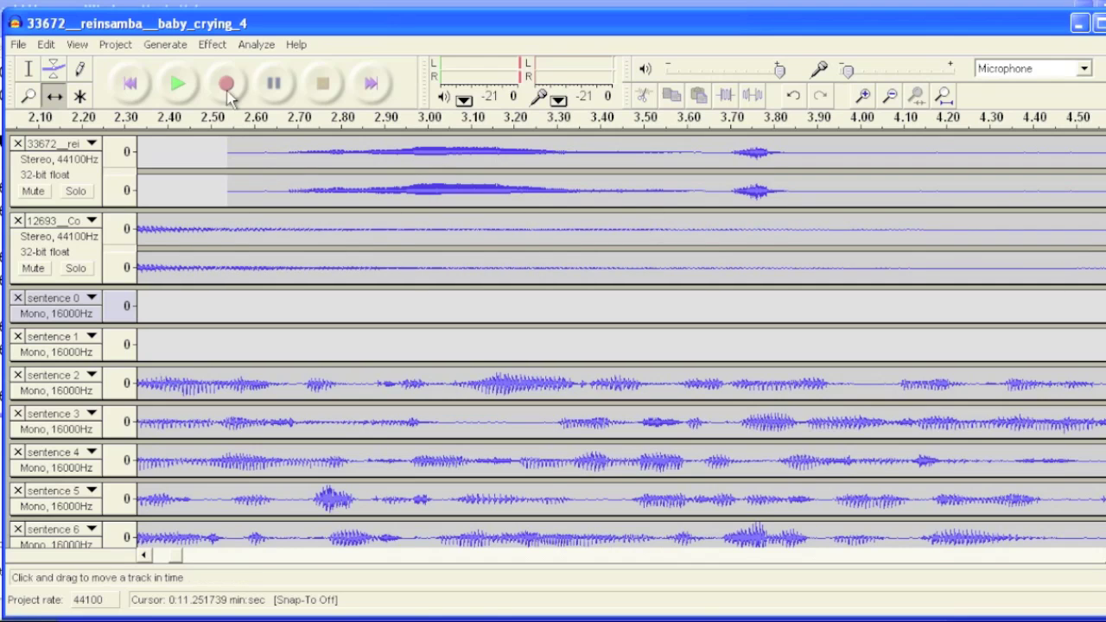
pyautogui.click(28, 96)
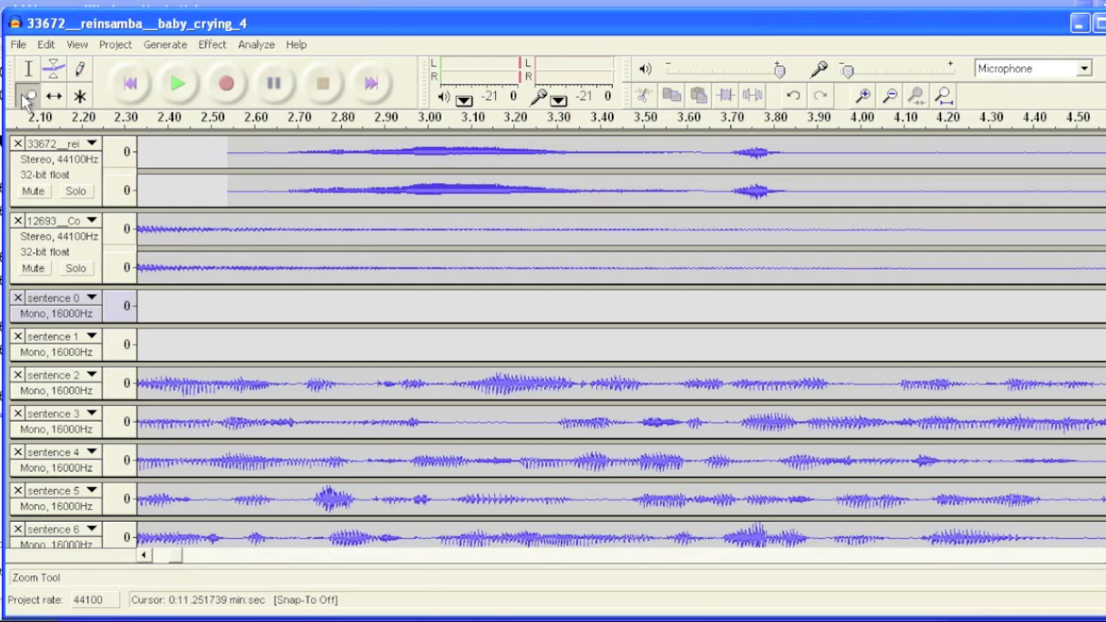
pyautogui.rightClick(273, 232)
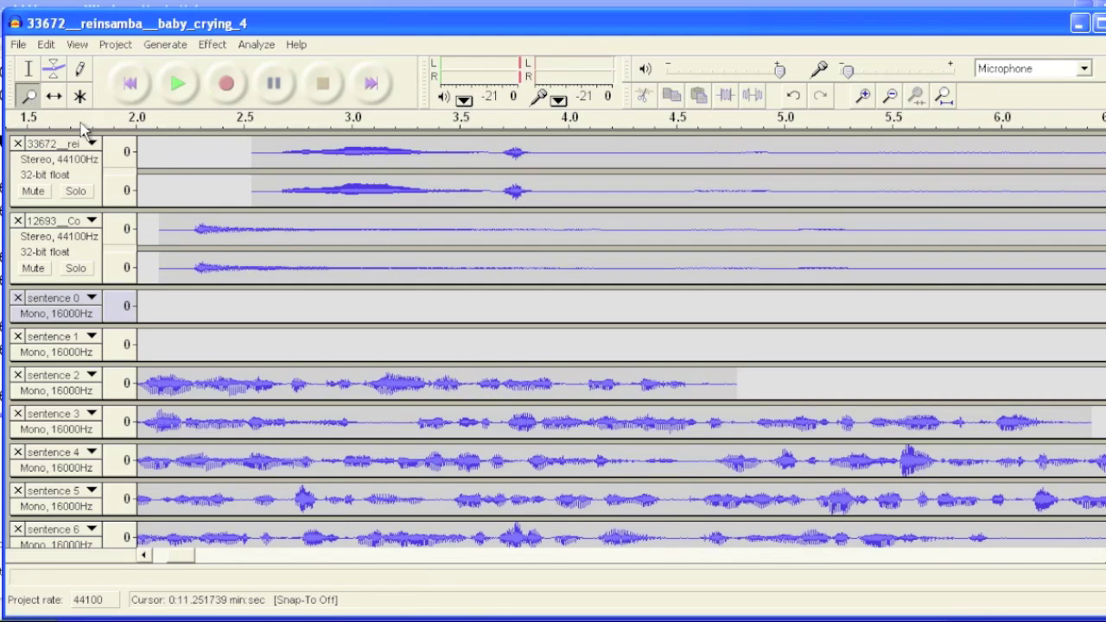
pyautogui.click(54, 96)
pyautogui.moveTo(185, 230); pyautogui.dragTo(1025, 239)
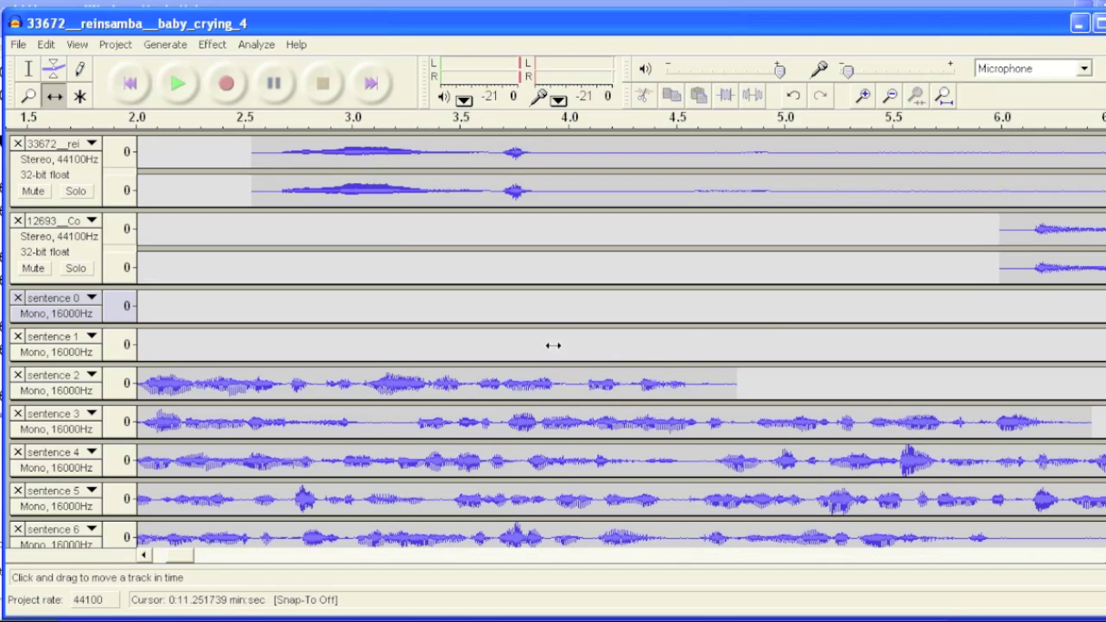
# Look up sentence 0 in the timing notes and shift its clip along the timeline to match the noted 8.20 start
pyautogui.moveTo(190, 554); pyautogui.dragTo(223, 557)
pyautogui.moveTo(234, 558); pyautogui.dragTo(221, 558)
pyautogui.hotkey('alt', 'Tab')
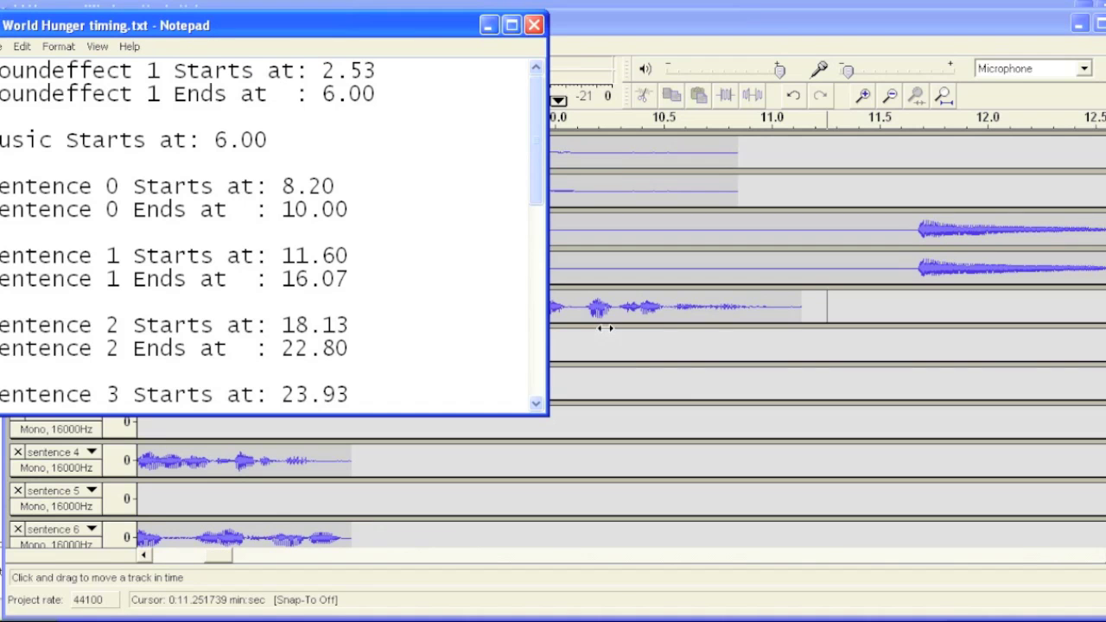
pyautogui.click(640, 308)
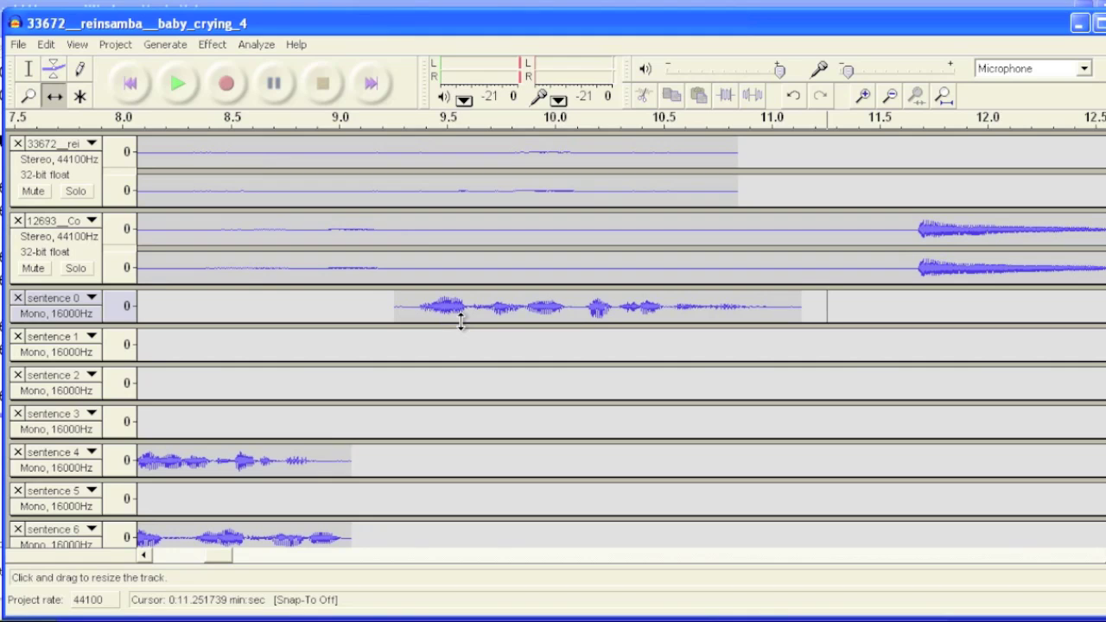
pyautogui.moveTo(477, 307); pyautogui.dragTo(571, 306)
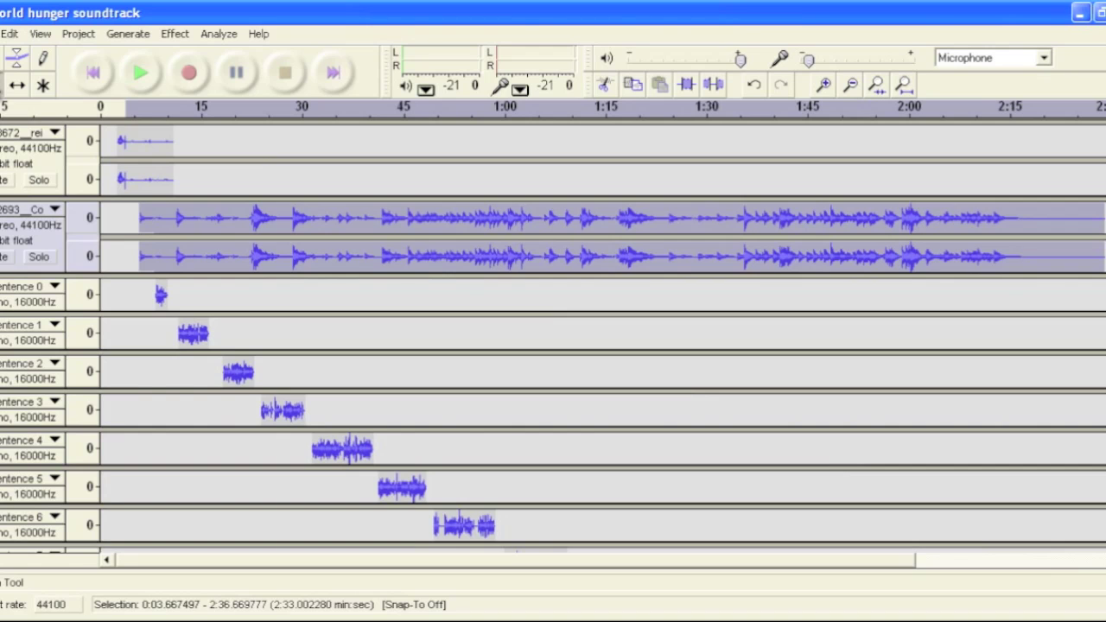
# Examine the start of the baby crying clip in the World Hunger soundtrack project closely and compare it with the timing notes
pyautogui.click(112, 139)
pyautogui.click(111, 139)
pyautogui.click(111, 140)
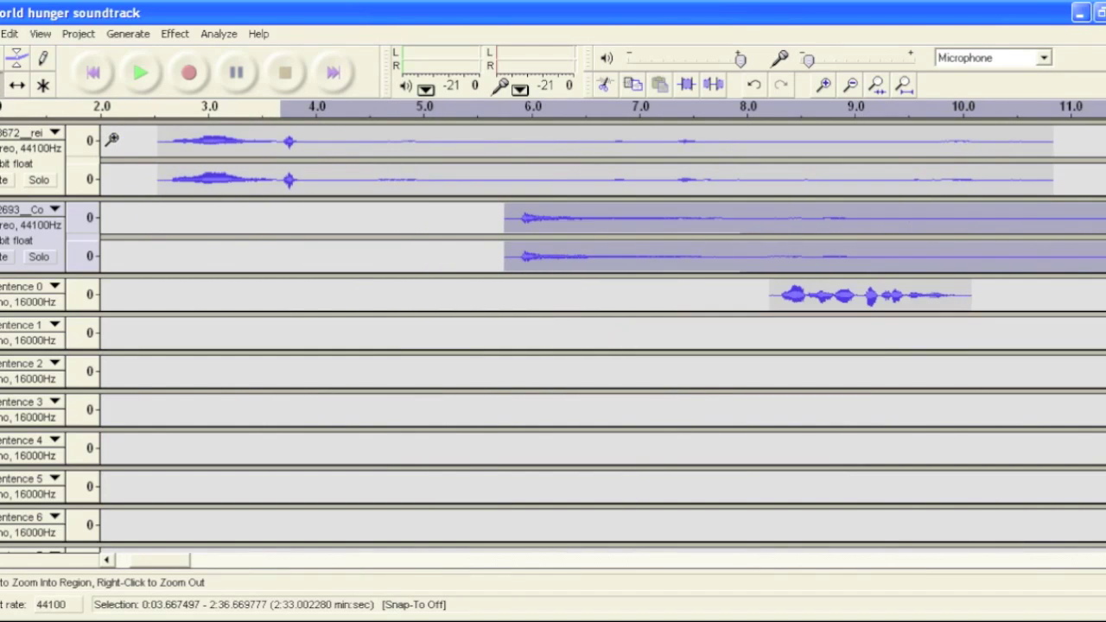
pyautogui.click(112, 141)
pyautogui.click(196, 143)
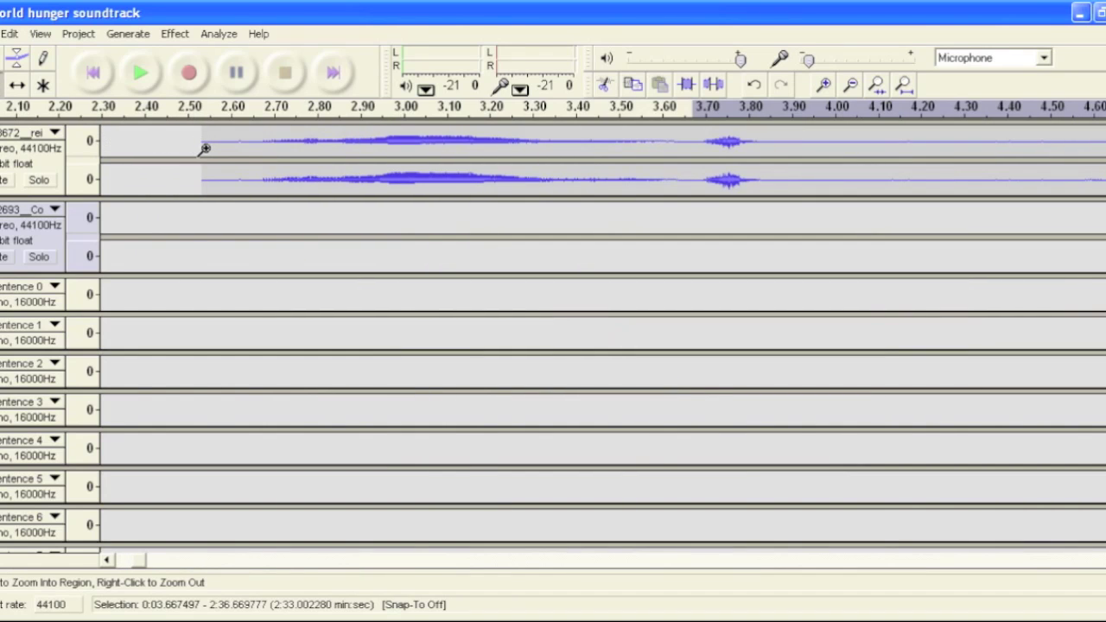
pyautogui.click(205, 148)
pyautogui.click(559, 611)
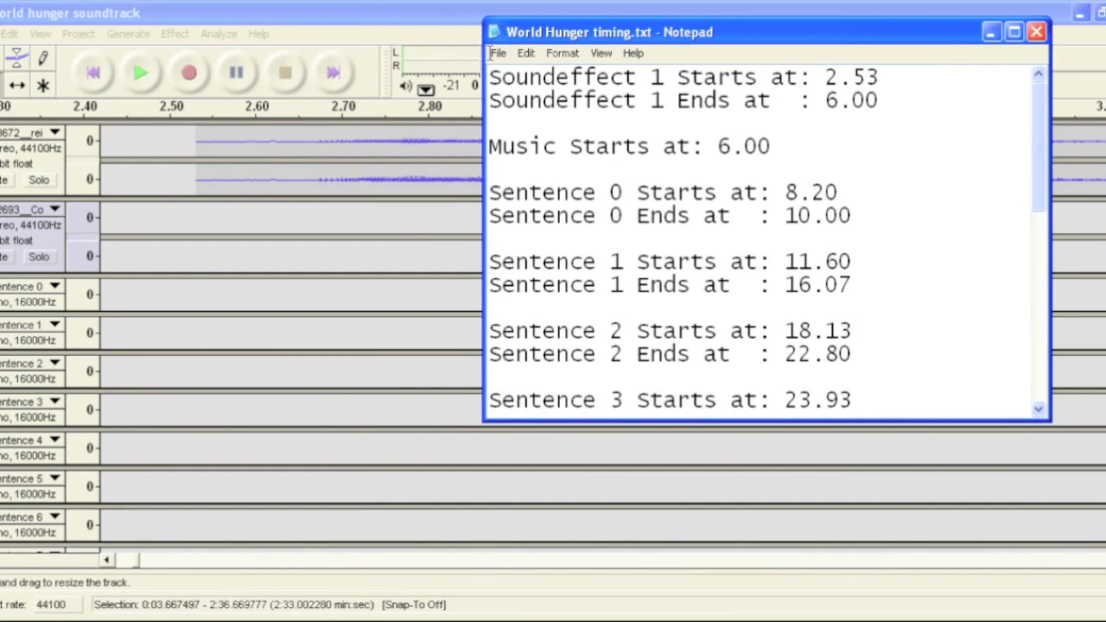
pyautogui.click(427, 21)
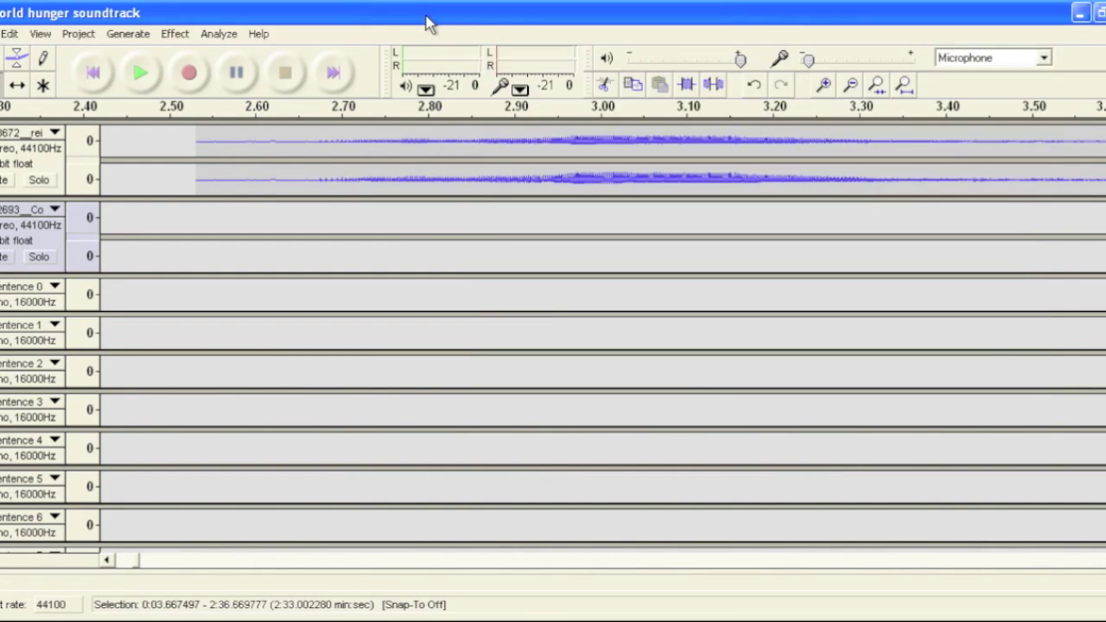
pyautogui.click(189, 136)
pyautogui.click(189, 136)
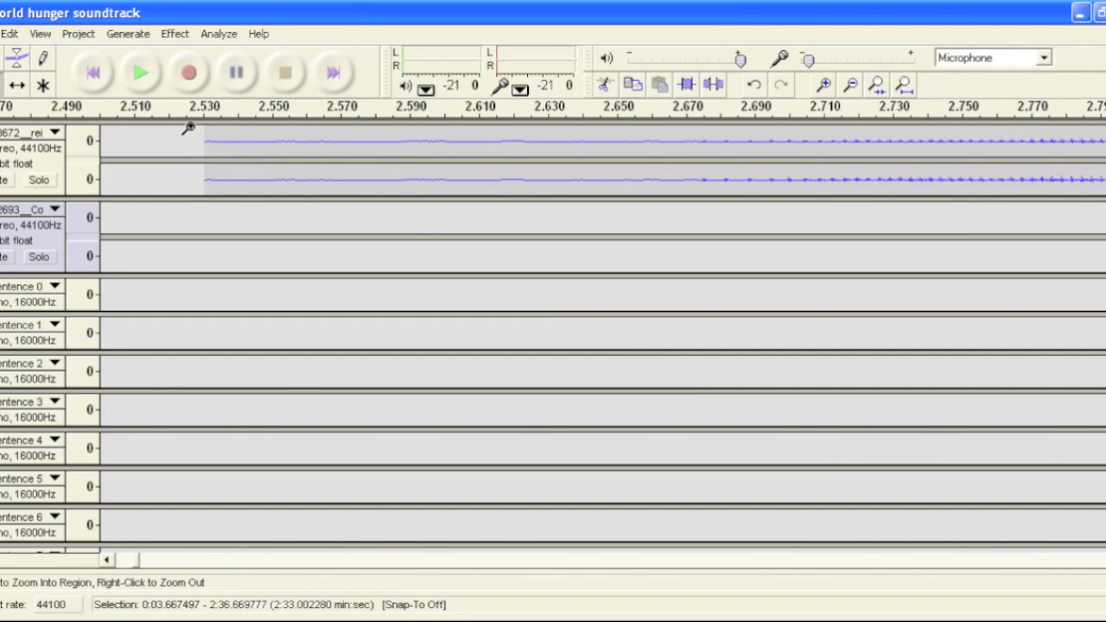
# Nudge the baby crying clip slightly earlier so it starts at the 2.53-second mark
pyautogui.press('F5')
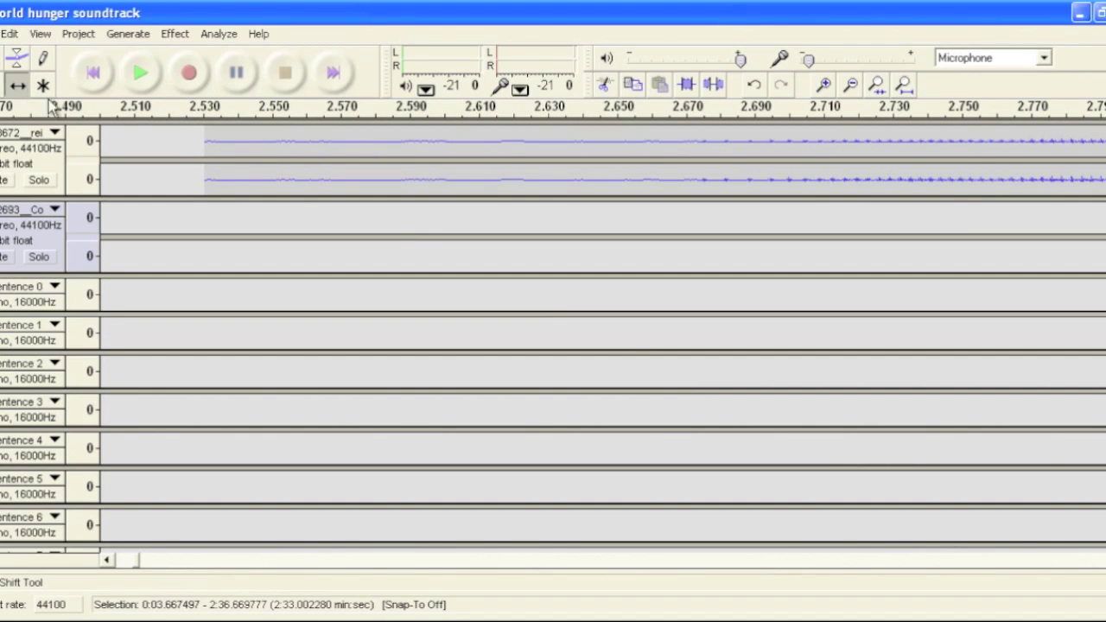
pyautogui.moveTo(225, 133)
pyautogui.mouseDown()
pyautogui.moveTo(198, 132)
pyautogui.moveTo(223, 134)
pyautogui.mouseUp()
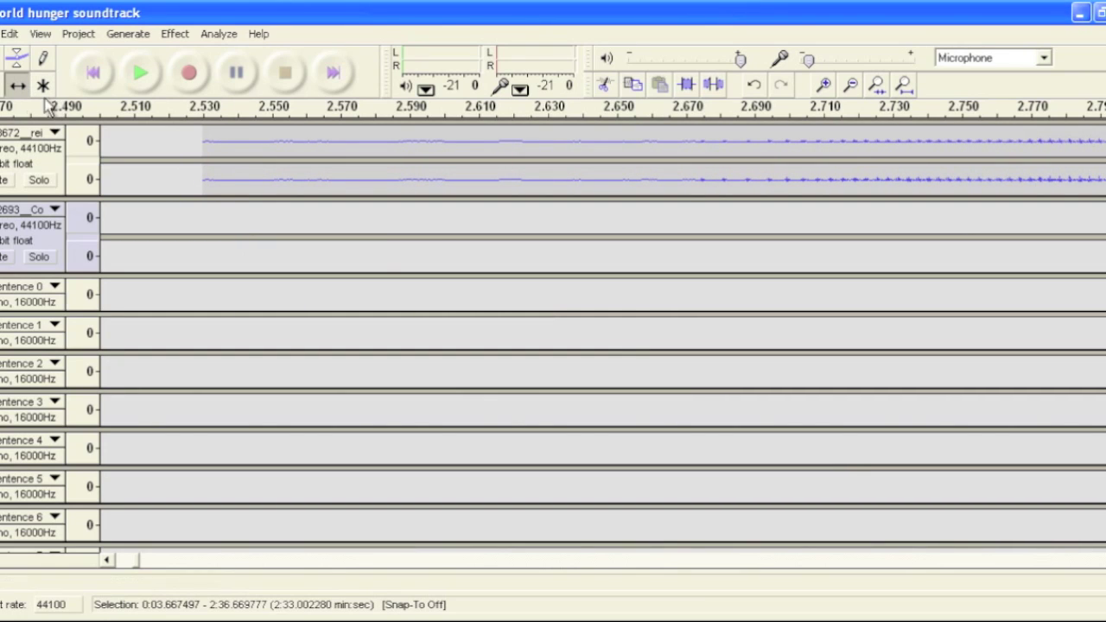
pyautogui.click(4, 87)
pyautogui.rightClick(280, 222)
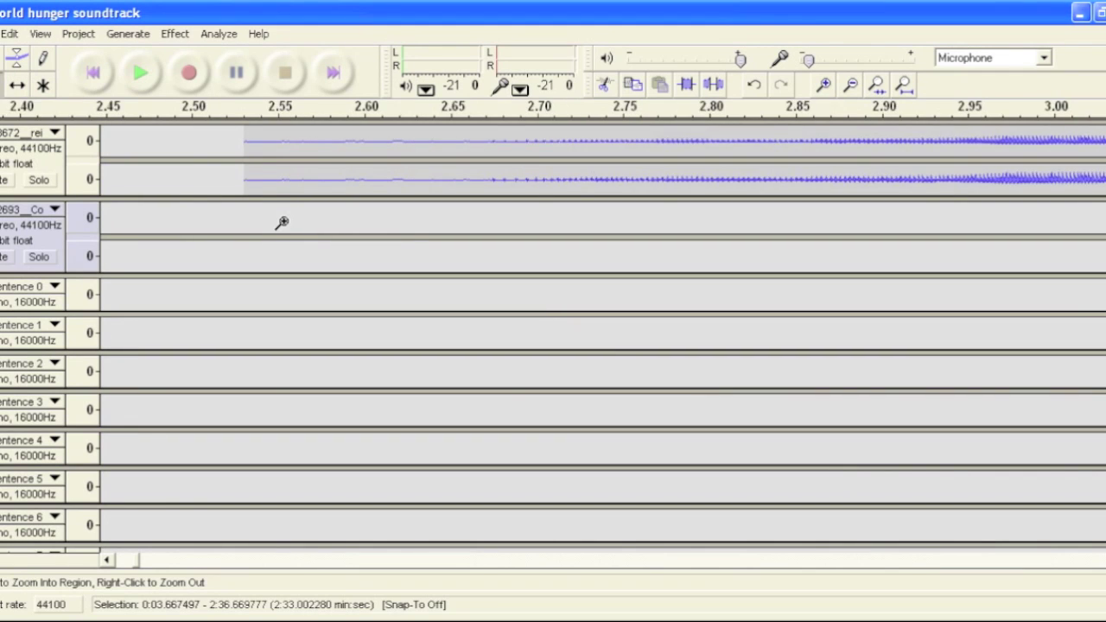
pyautogui.rightClick(280, 222)
pyautogui.rightClick(280, 222)
pyautogui.rightClick(280, 222)
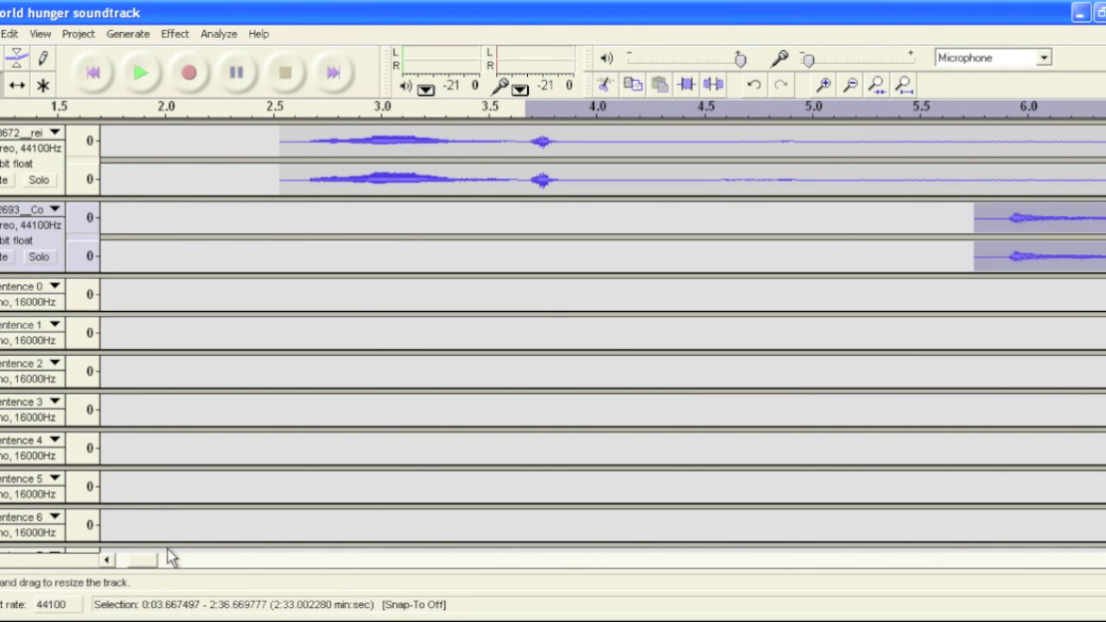
# Check the music's start time in World Hunger timing.txt and shift the music clip so it begins at 6.00 seconds
pyautogui.moveTo(151, 563); pyautogui.dragTo(173, 562)
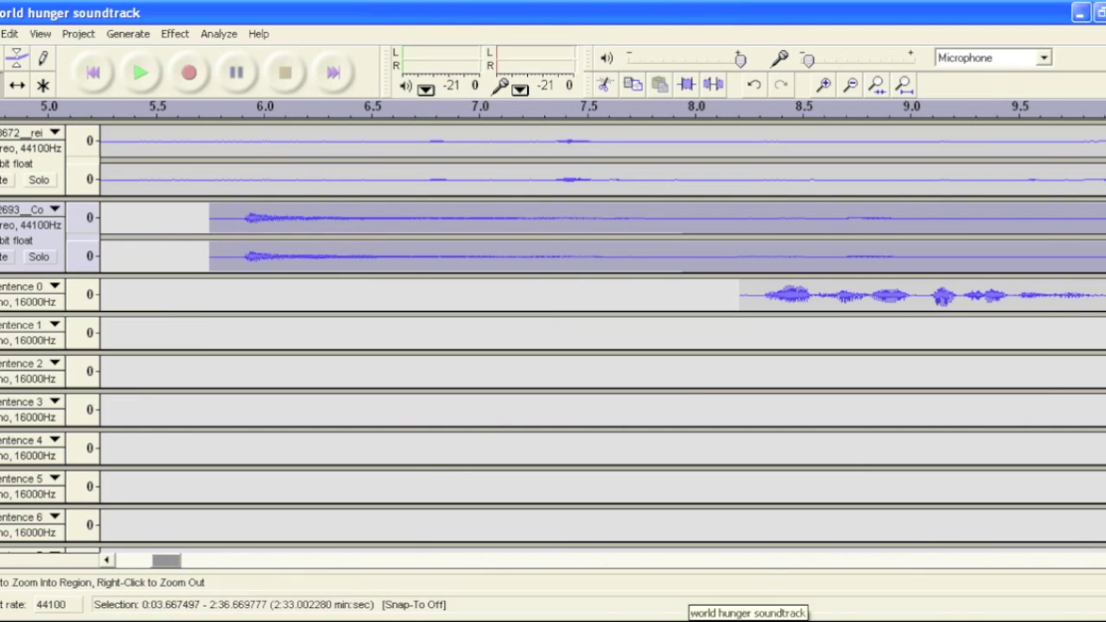
pyautogui.click(674, 621)
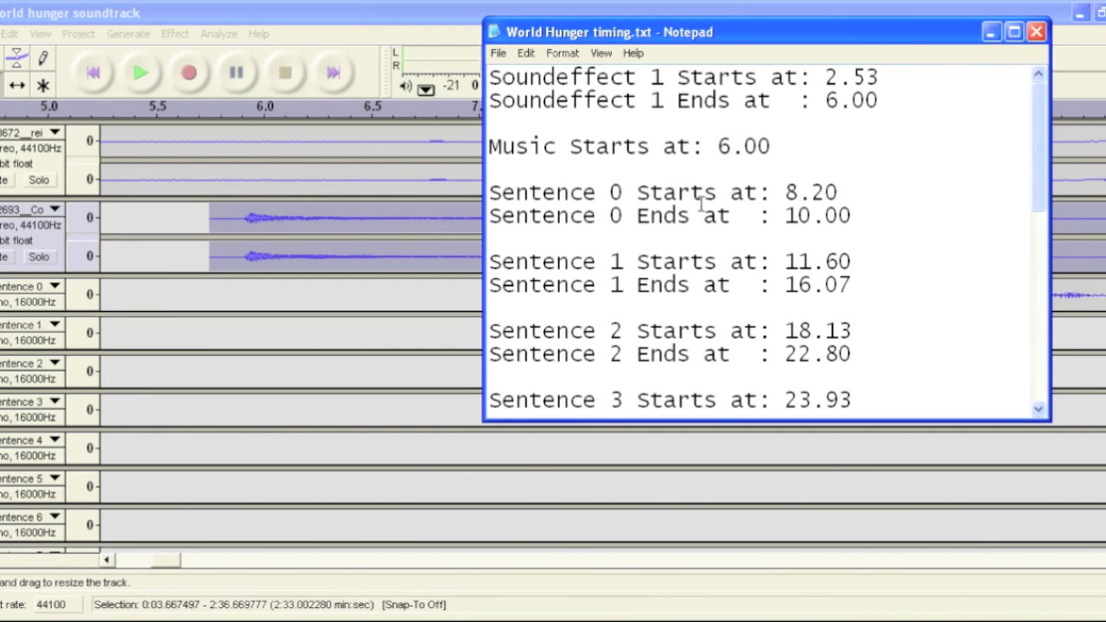
pyautogui.click(224, 18)
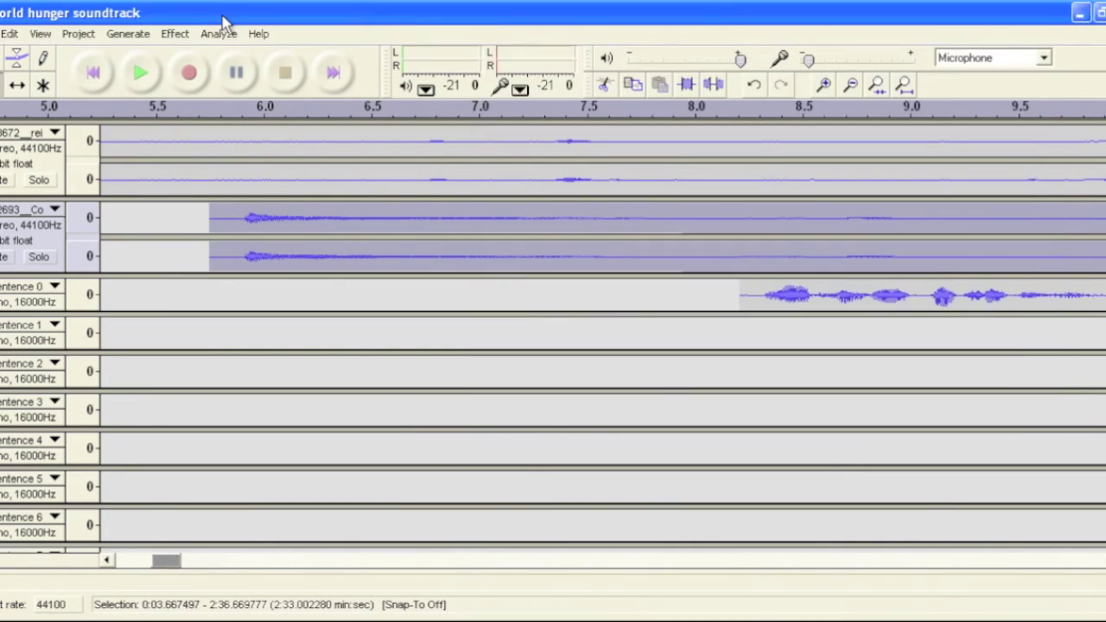
pyautogui.rightClick(209, 241)
pyautogui.click(209, 240)
pyautogui.click(210, 241)
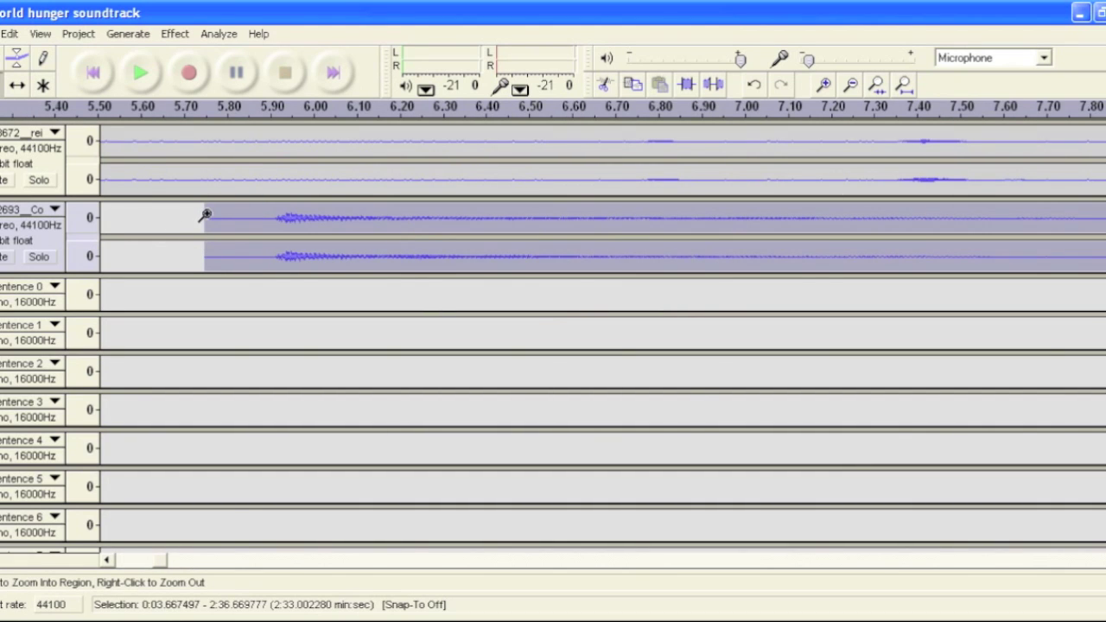
pyautogui.click(207, 218)
pyautogui.click(16, 85)
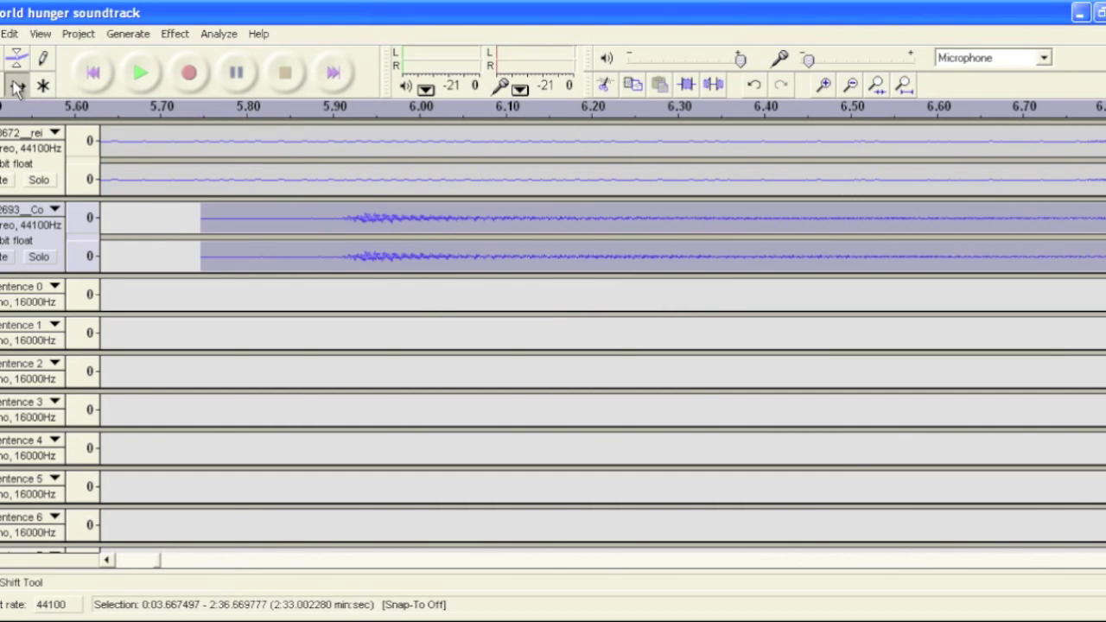
pyautogui.moveTo(212, 214); pyautogui.dragTo(433, 218)
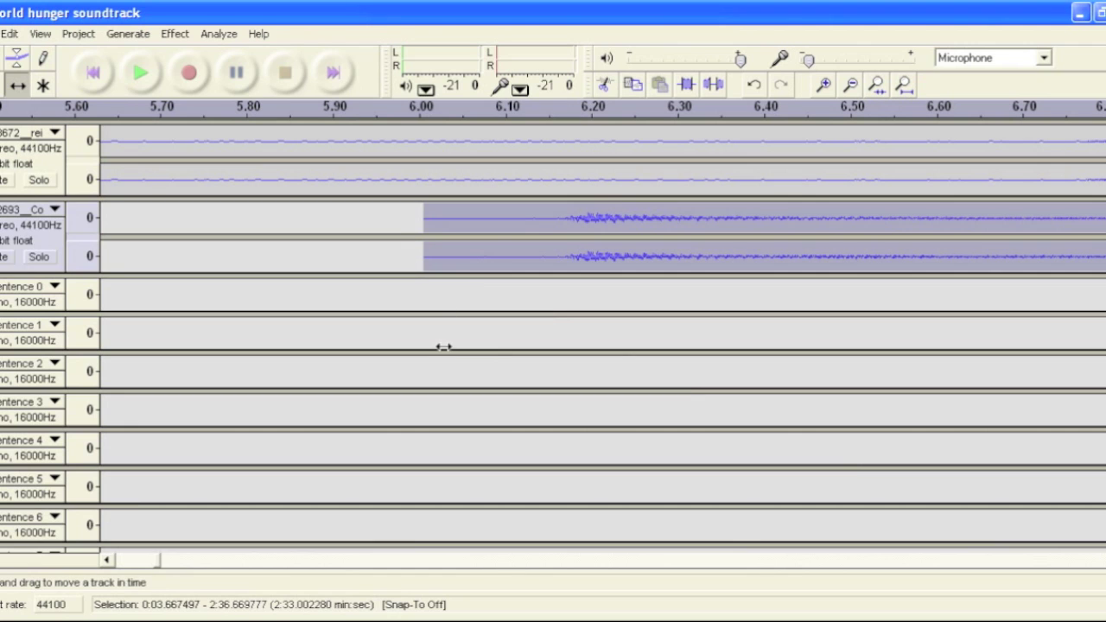
# Play the combined soundtrack from about 0.46 seconds, stop it, and return the cursor to the project's start
pyautogui.press('F4')
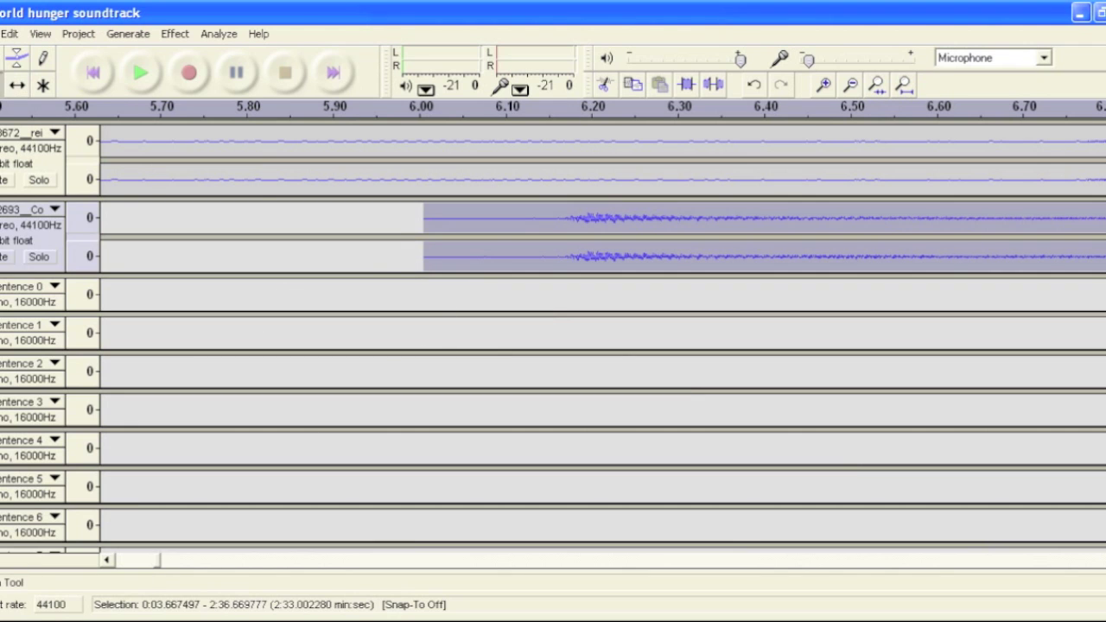
pyautogui.rightClick(456, 366)
pyautogui.rightClick(456, 367)
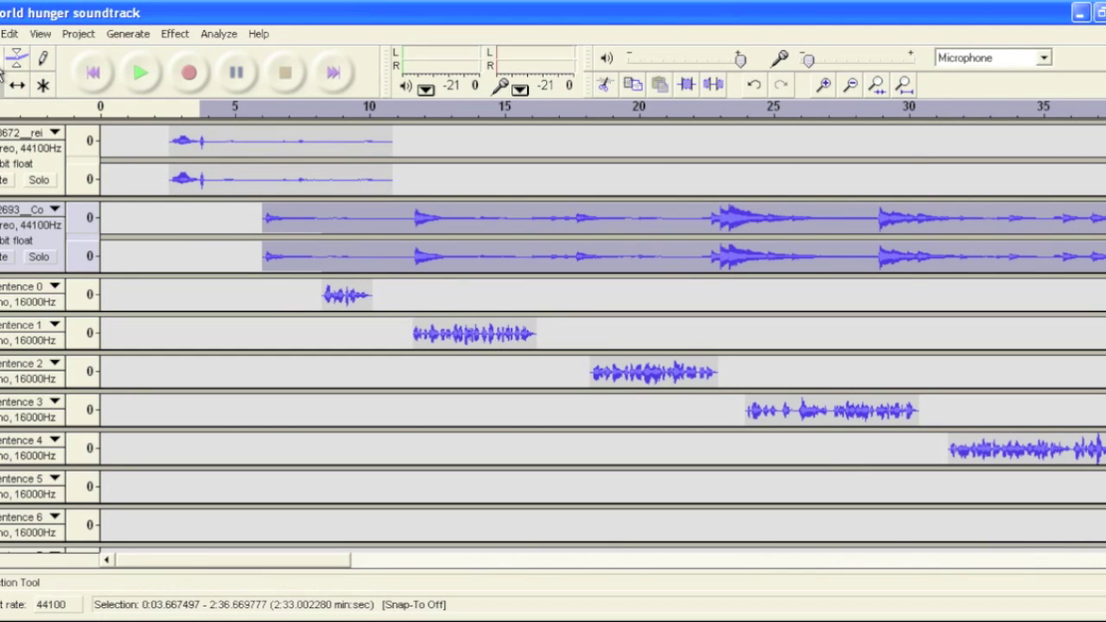
pyautogui.click(144, 217)
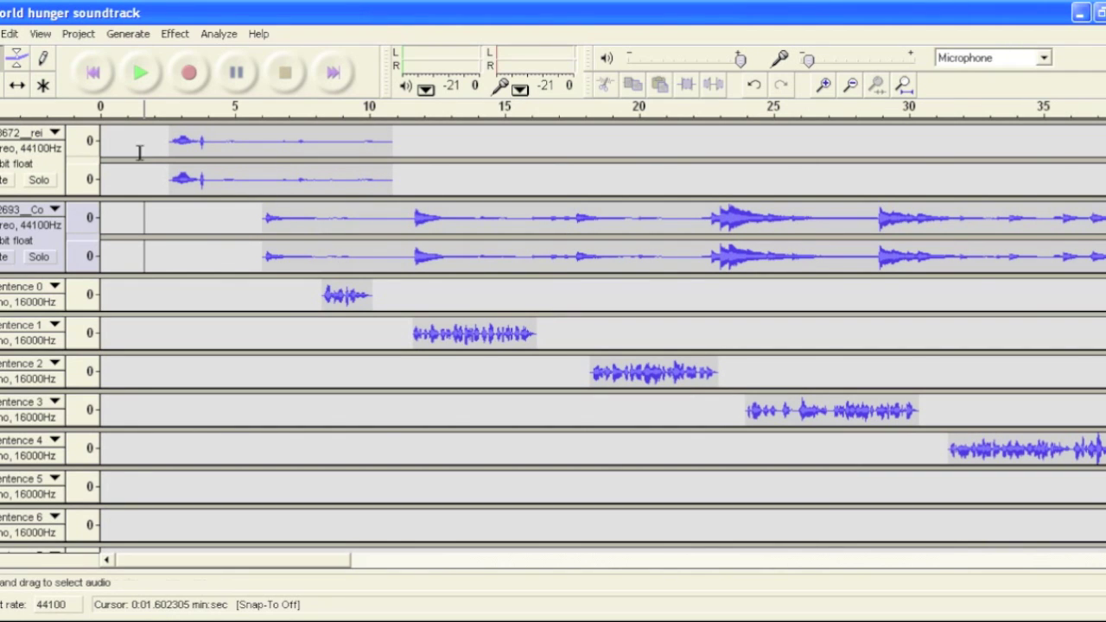
pyautogui.click(113, 138)
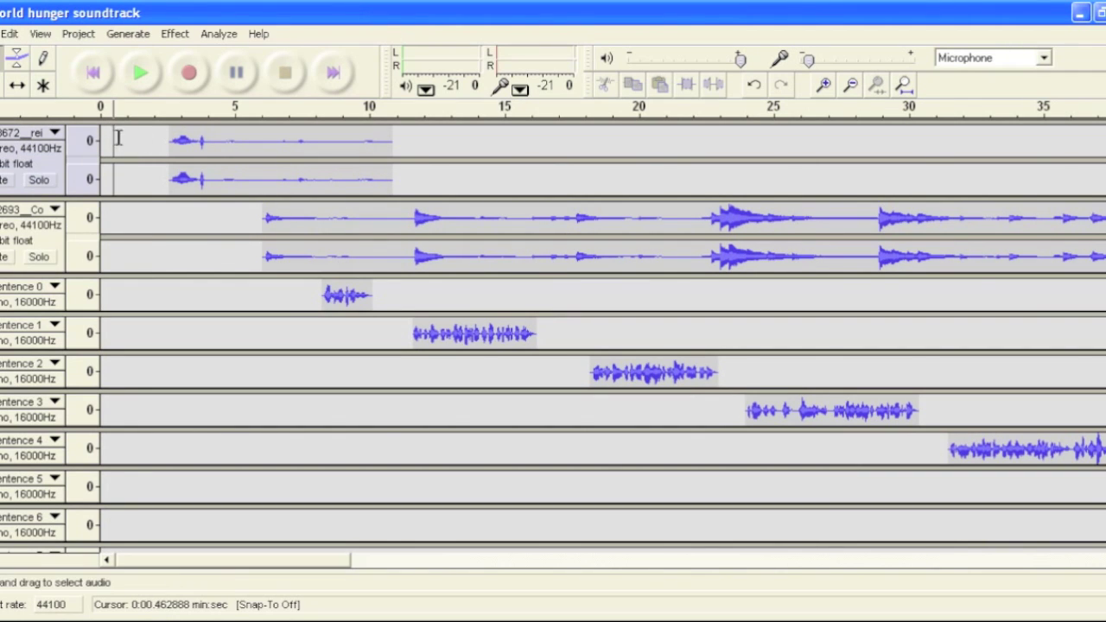
pyautogui.click(143, 82)
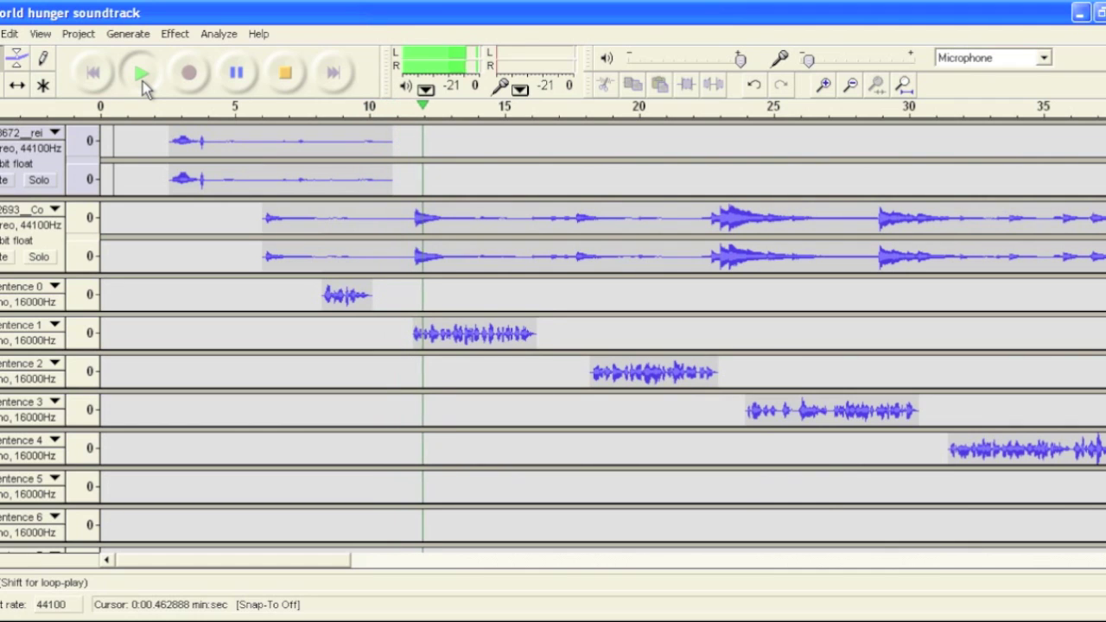
pyautogui.click(287, 82)
pyautogui.click(97, 83)
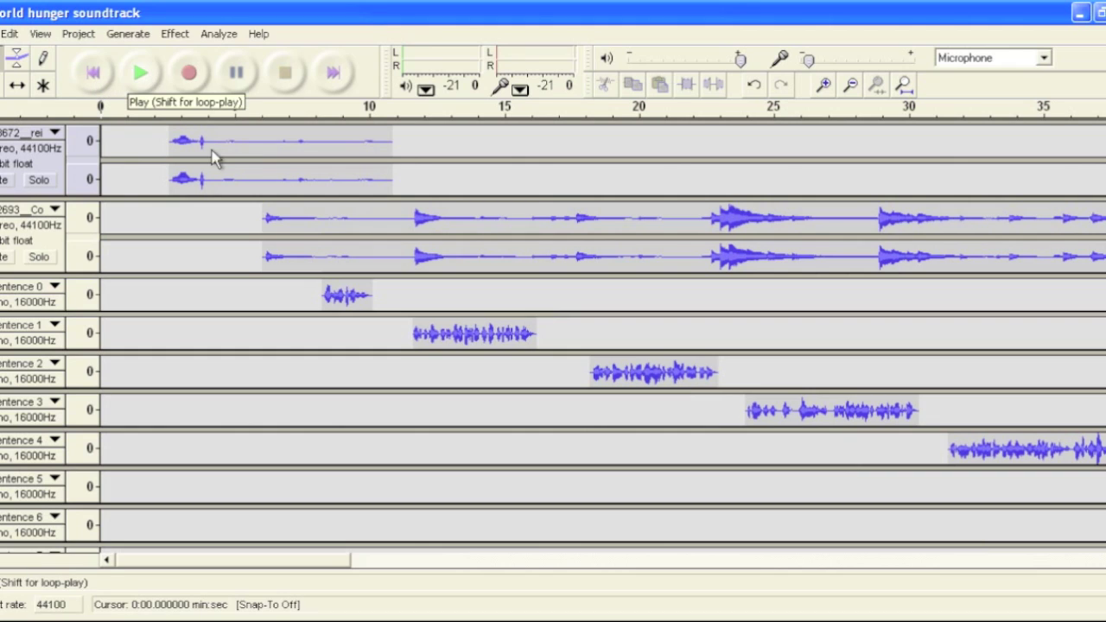
# Enlarge the music track's height and bring the stretch around sentence 0 into close view
pyautogui.click(272, 214)
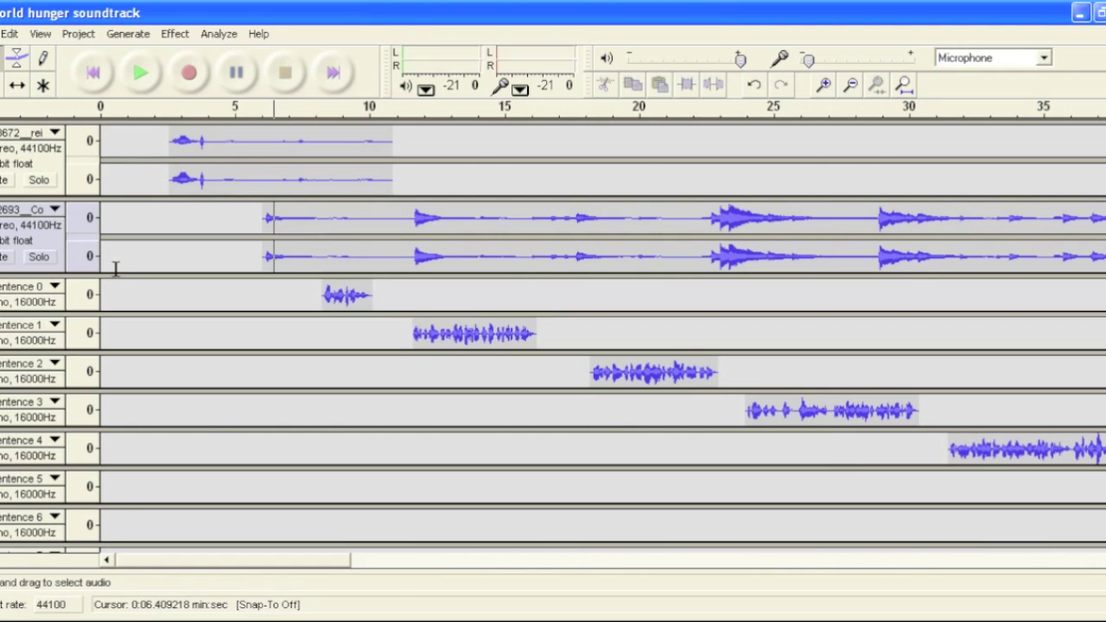
pyautogui.moveTo(126, 274); pyautogui.dragTo(128, 487)
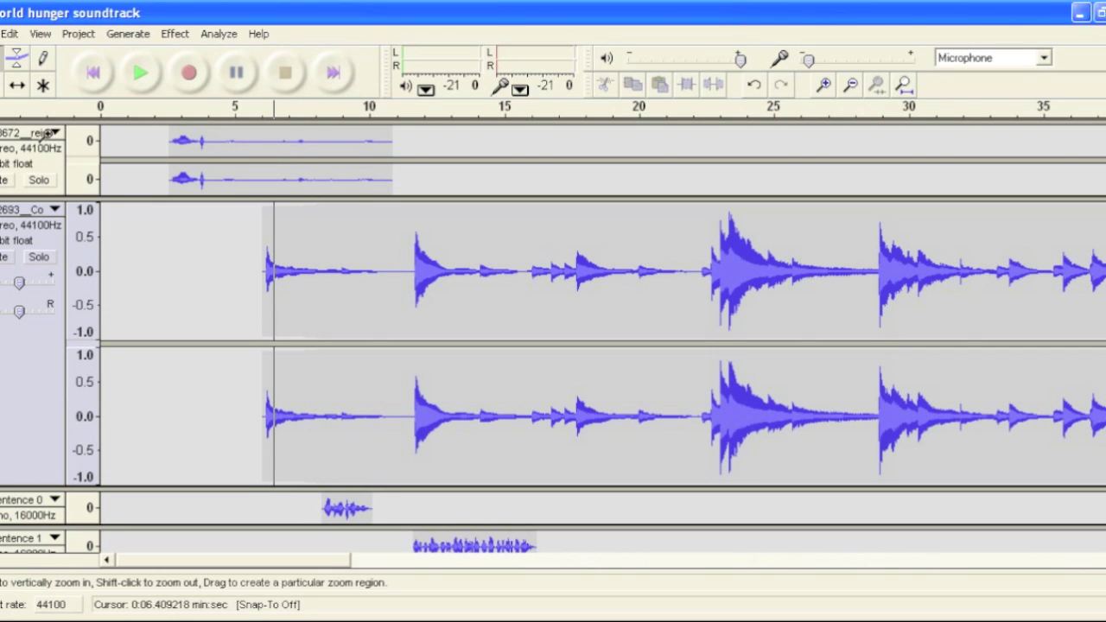
pyautogui.click(321, 511)
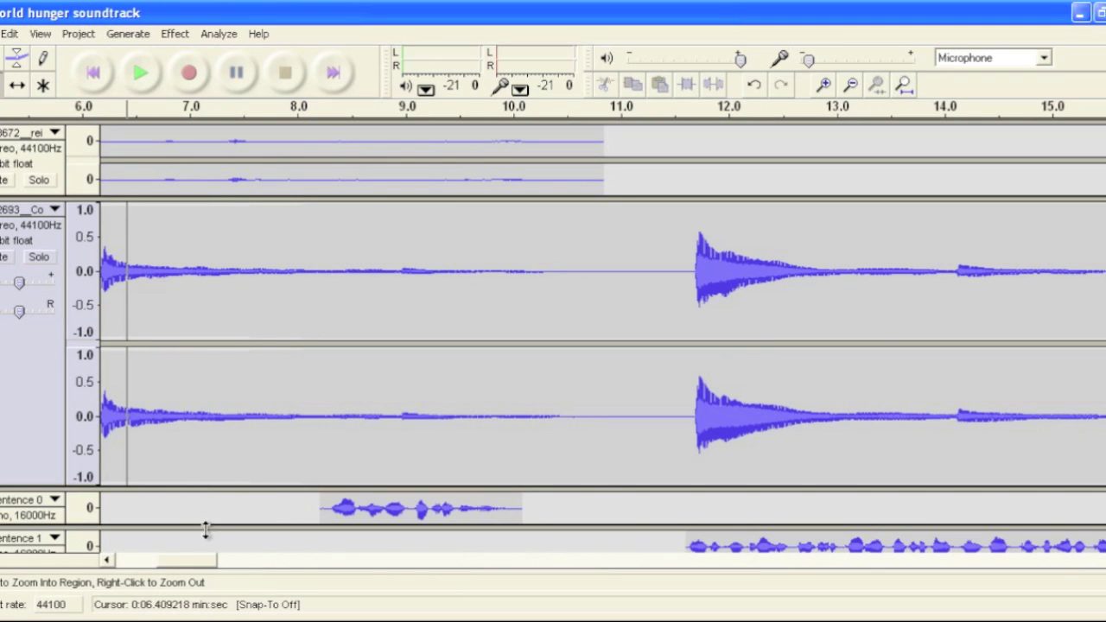
pyautogui.moveTo(181, 566); pyautogui.dragTo(164, 564)
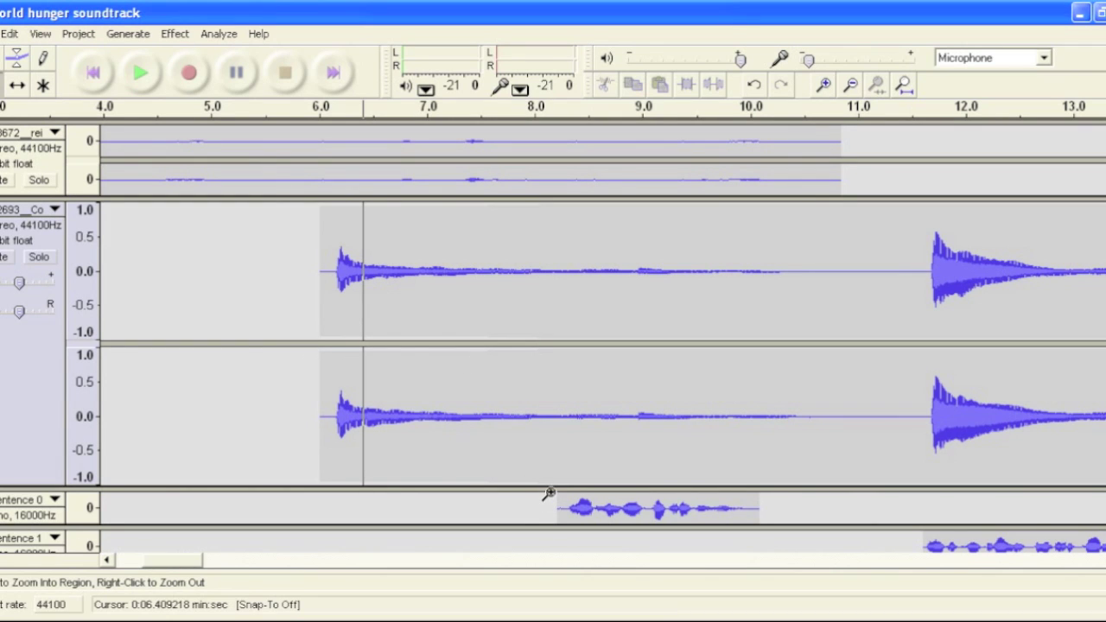
# Add Envelope points to the music at about 6.5, 7.2 and 8.2 seconds, keeping the first two at full volume
pyautogui.click(19, 65)
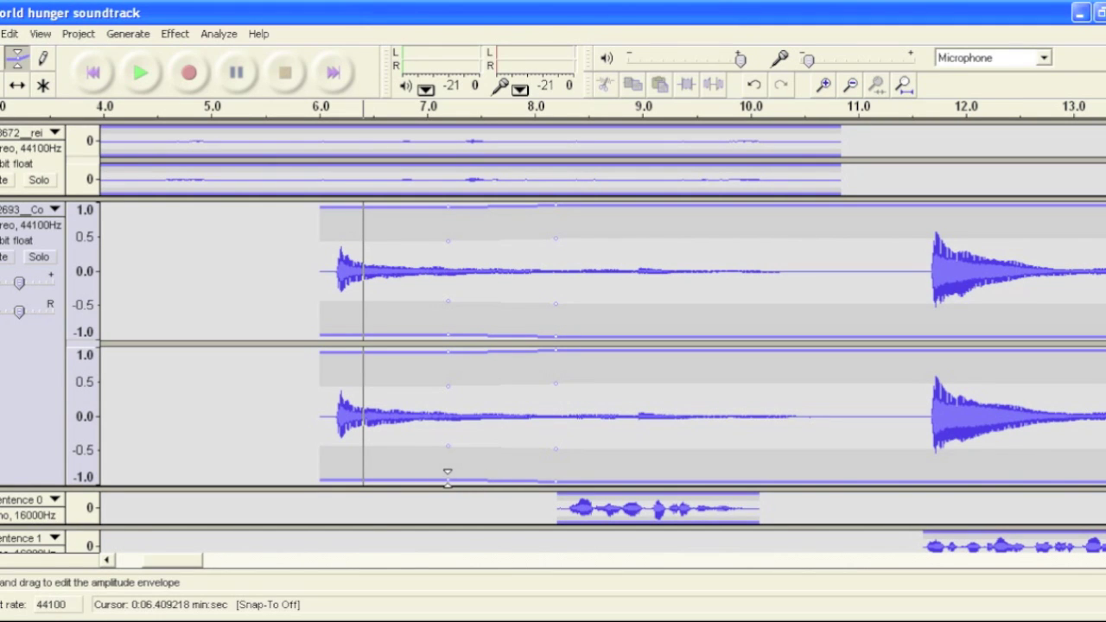
pyautogui.moveTo(447, 474); pyautogui.dragTo(448, 482)
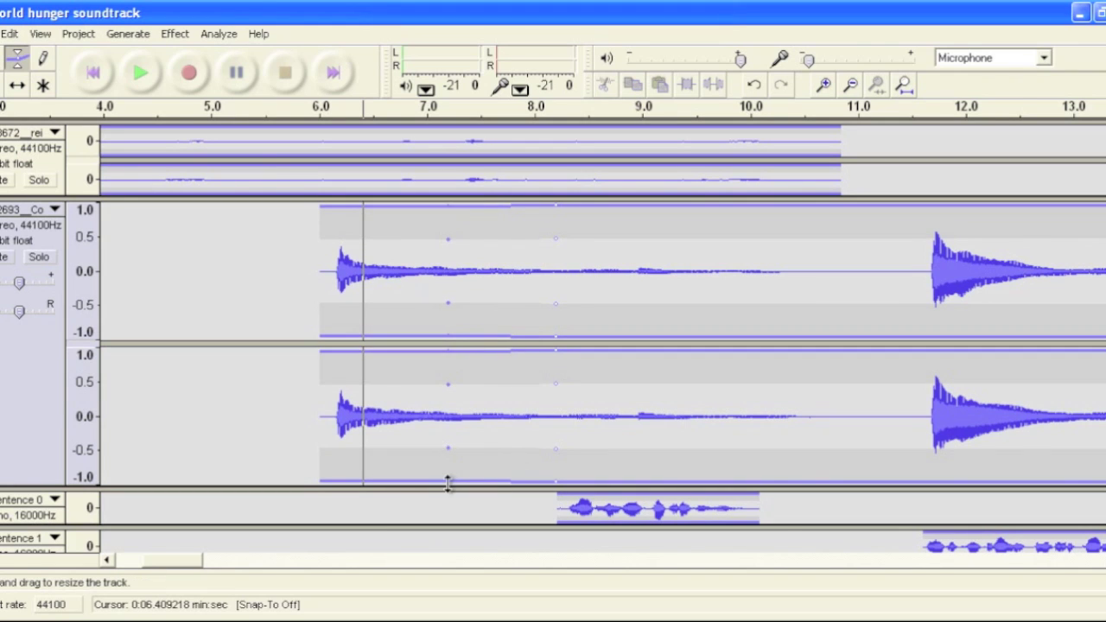
pyautogui.moveTo(448, 478)
pyautogui.mouseDown()
pyautogui.moveTo(439, 474)
pyautogui.moveTo(443, 487)
pyautogui.mouseUp()
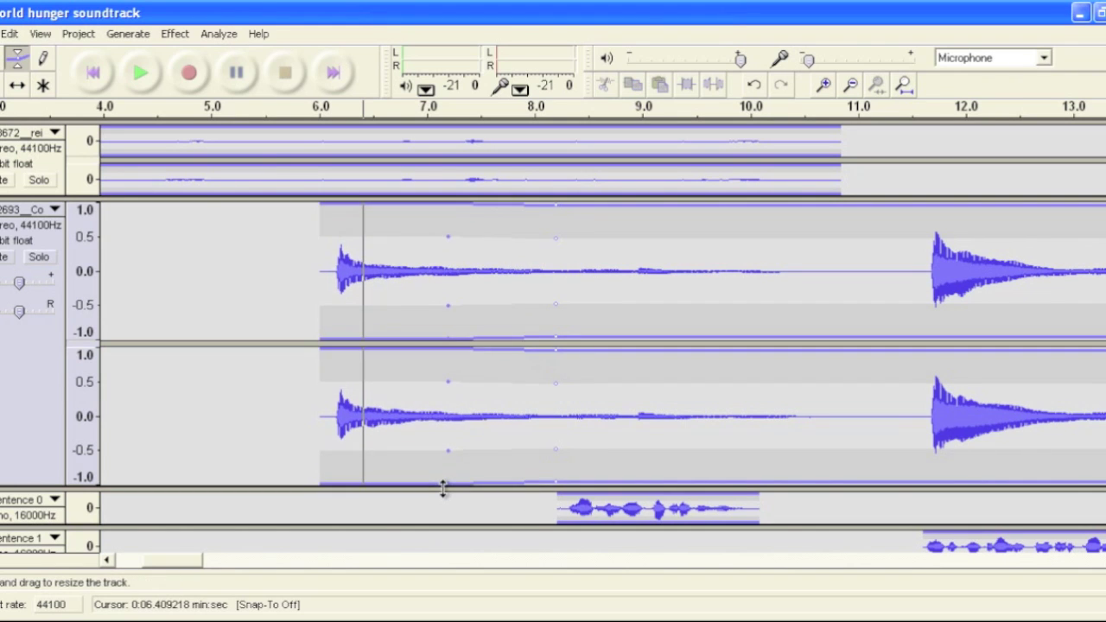
pyautogui.click(370, 467)
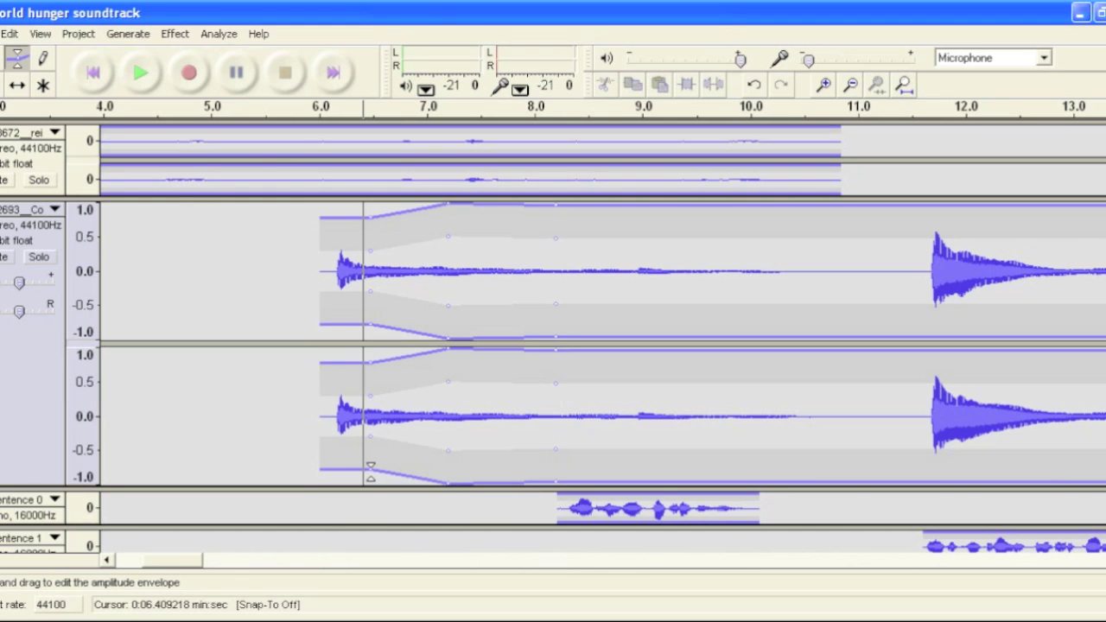
pyautogui.moveTo(369, 472); pyautogui.dragTo(371, 487)
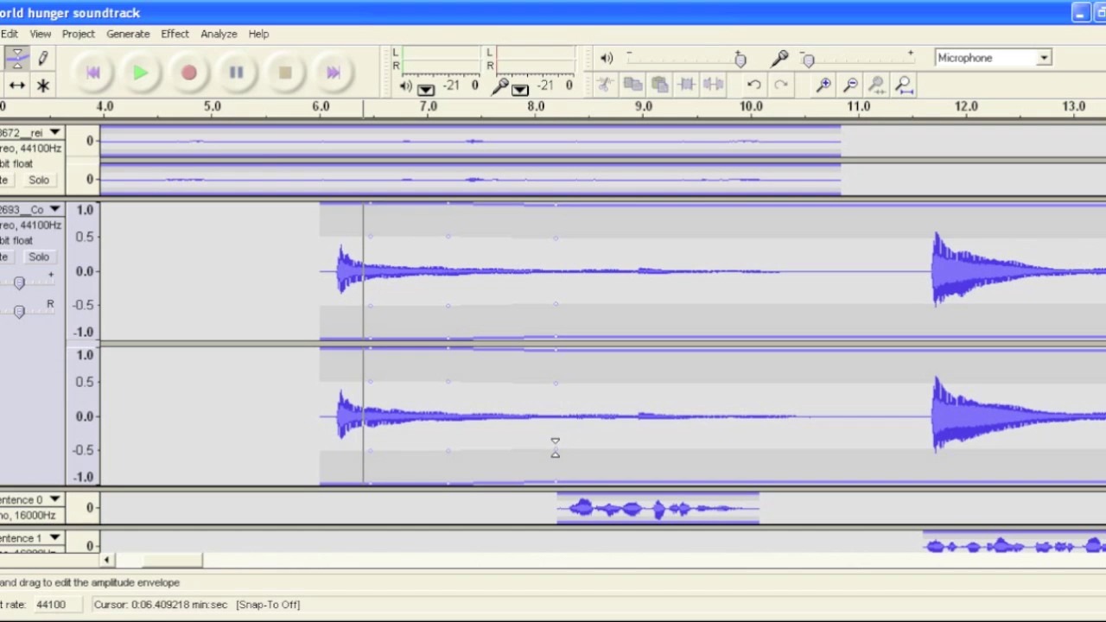
# Lower the music's envelope point at about 8.2 seconds to roughly 0.3, fading the music down for sentence 0
pyautogui.moveTo(556, 451); pyautogui.dragTo(553, 422)
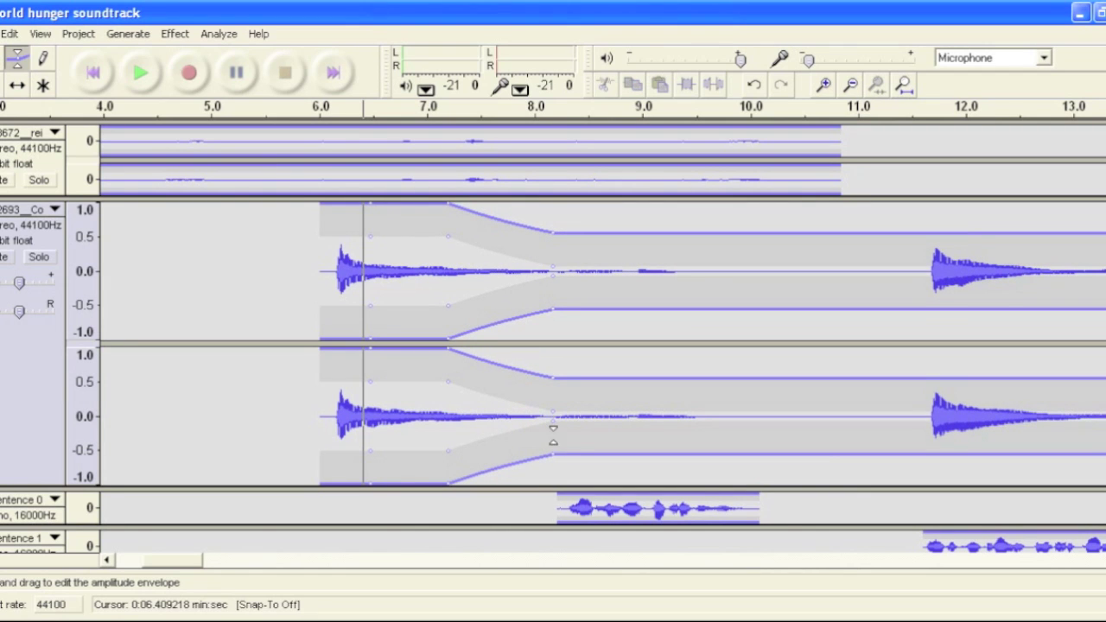
pyautogui.moveTo(553, 450); pyautogui.dragTo(552, 441)
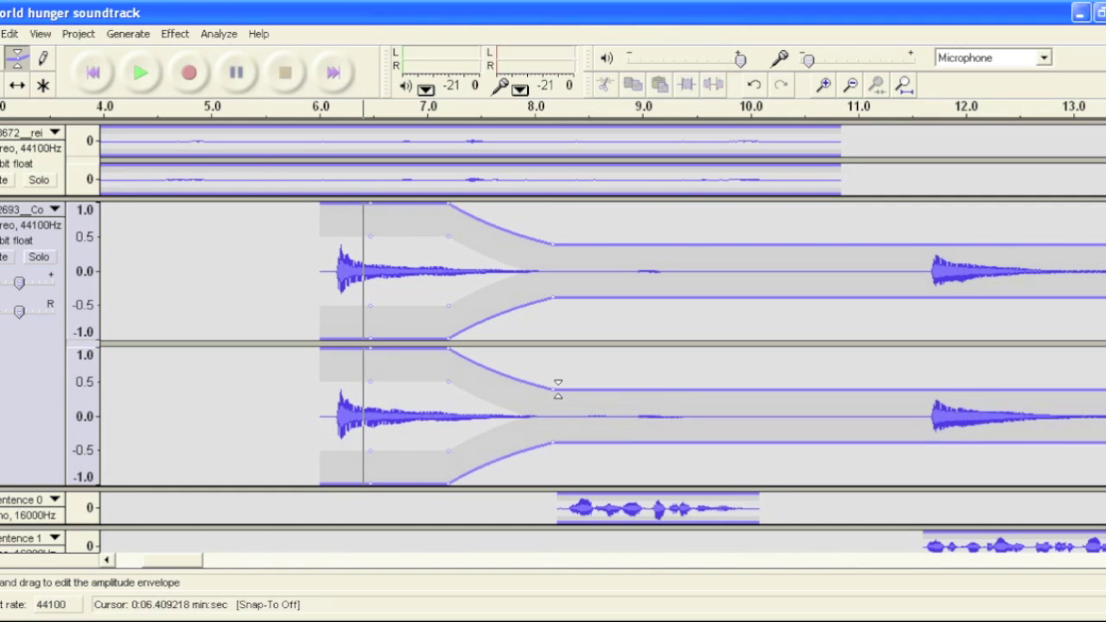
pyautogui.moveTo(552, 392); pyautogui.dragTo(552, 395)
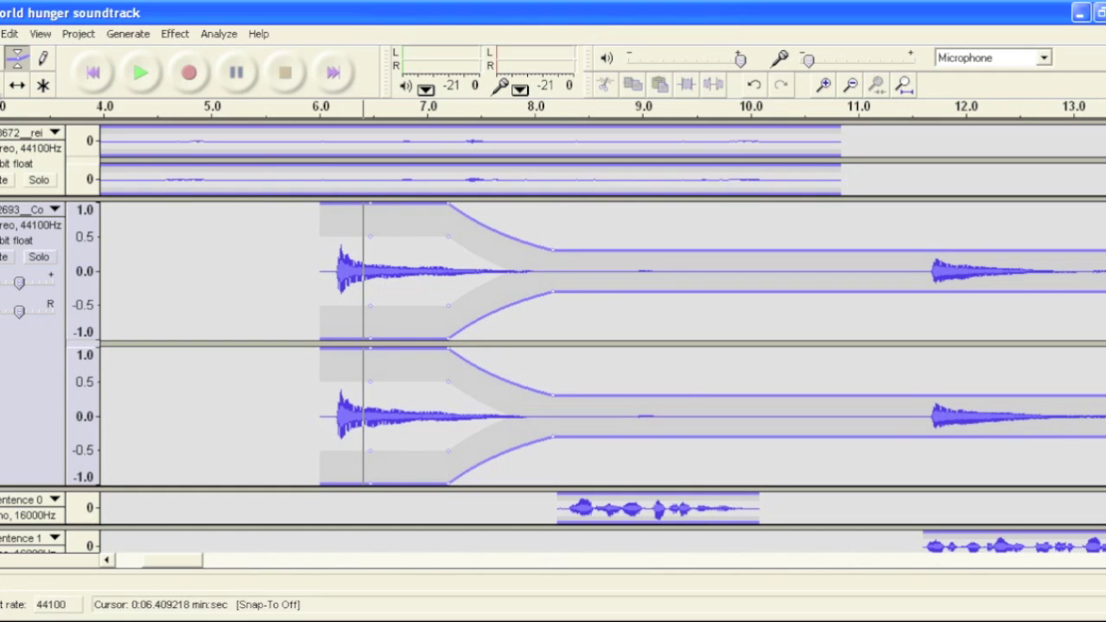
# Play the mix from about 4 seconds through sentence 0 to check the music fade, and stop playback
pyautogui.click(111, 222)
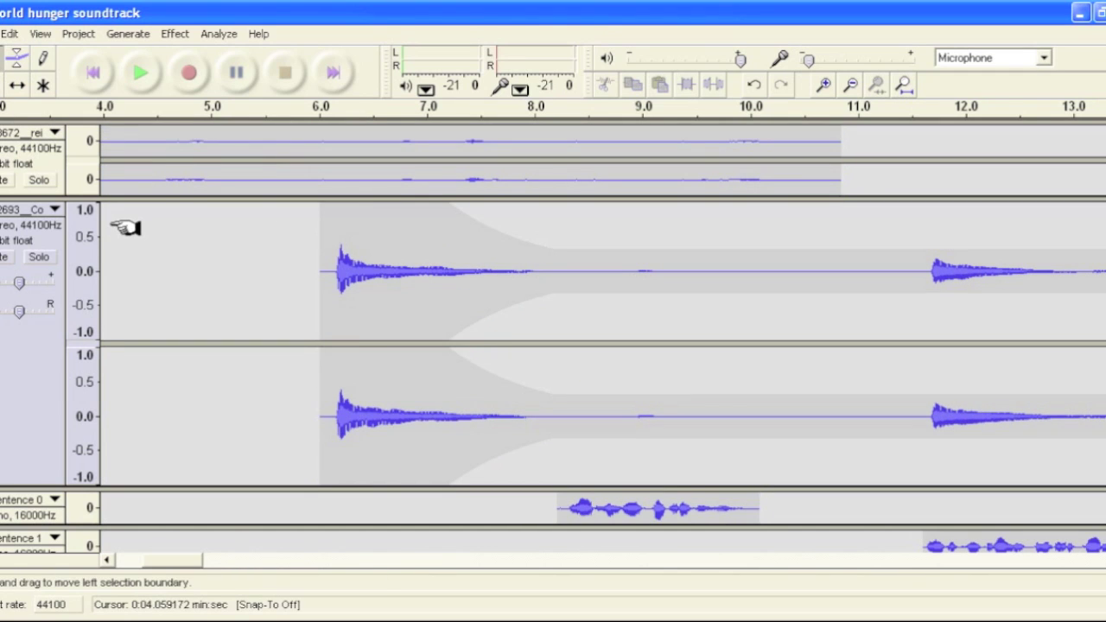
pyautogui.click(141, 77)
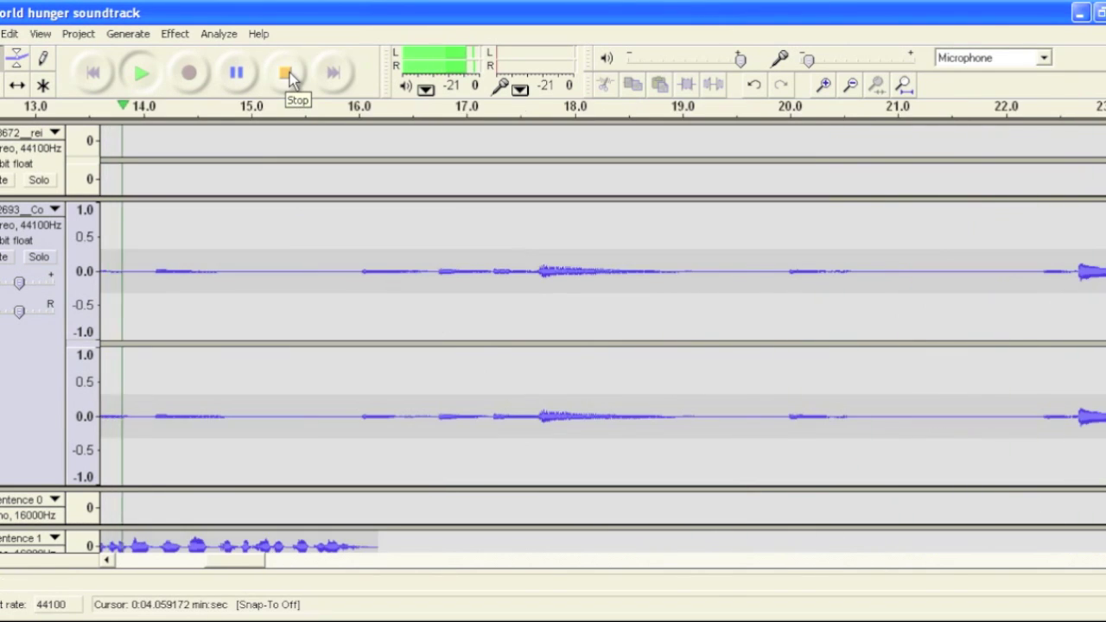
pyautogui.click(290, 73)
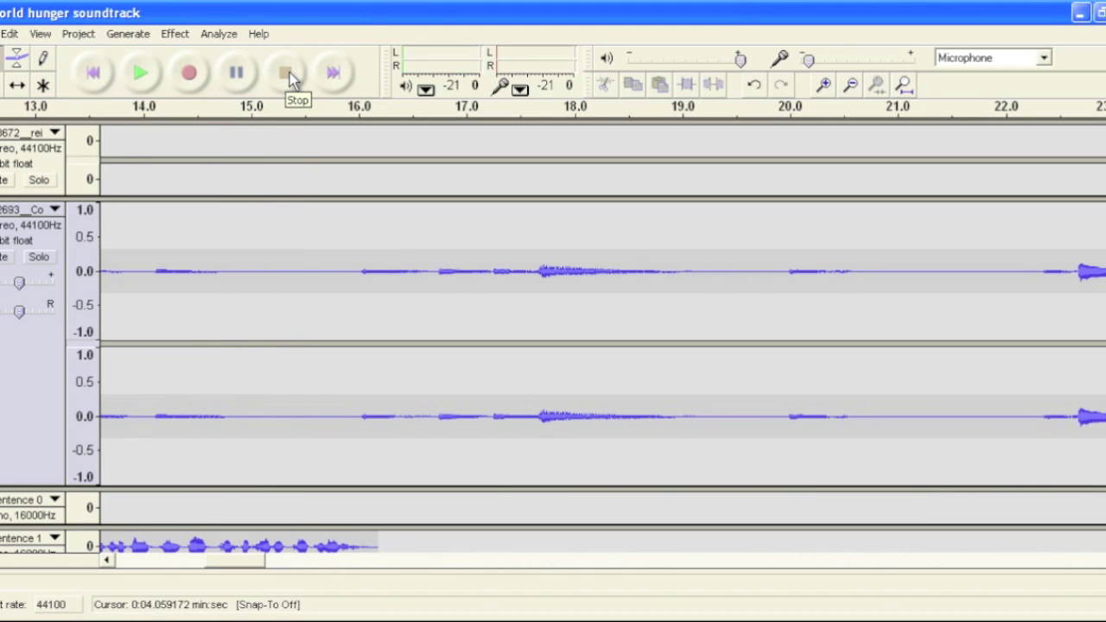
# Raise the music back to full volume after sentence 0 using Envelope points at about 10.2 seconds, kept near 0.3, and 10.6 seconds
pyautogui.moveTo(239, 568); pyautogui.dragTo(170, 570)
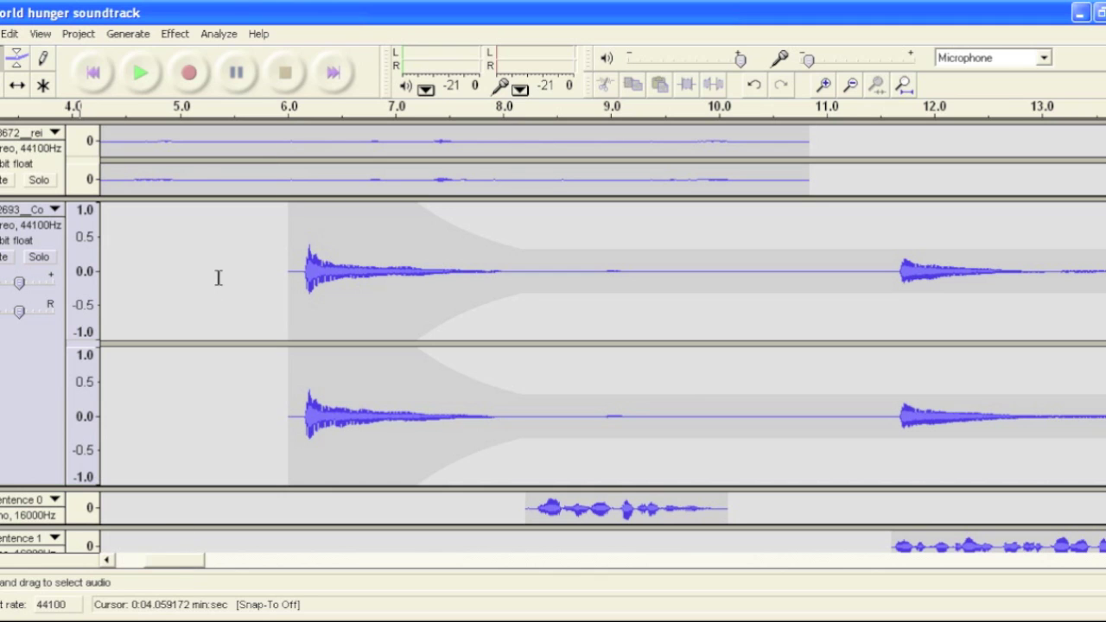
pyautogui.click(15, 58)
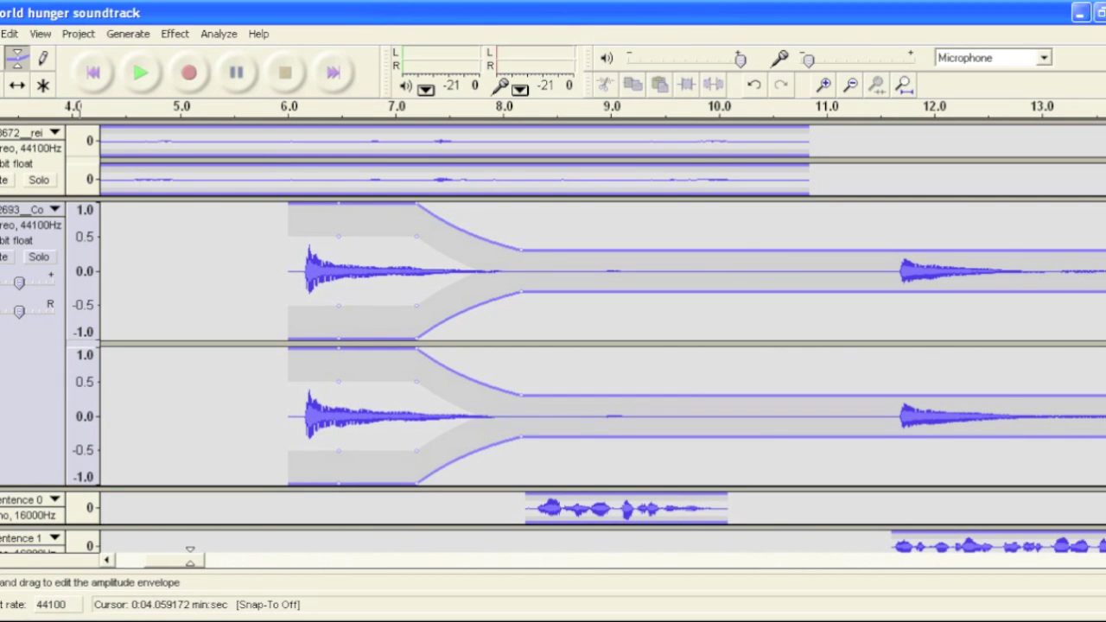
pyautogui.moveTo(188, 567); pyautogui.dragTo(213, 567)
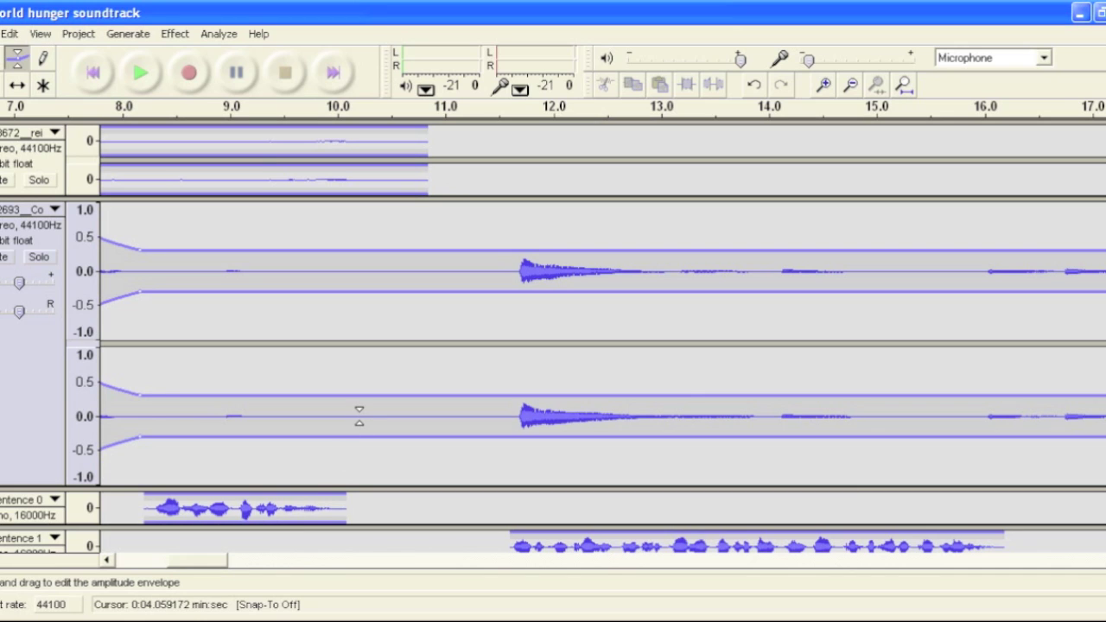
pyautogui.click(359, 416)
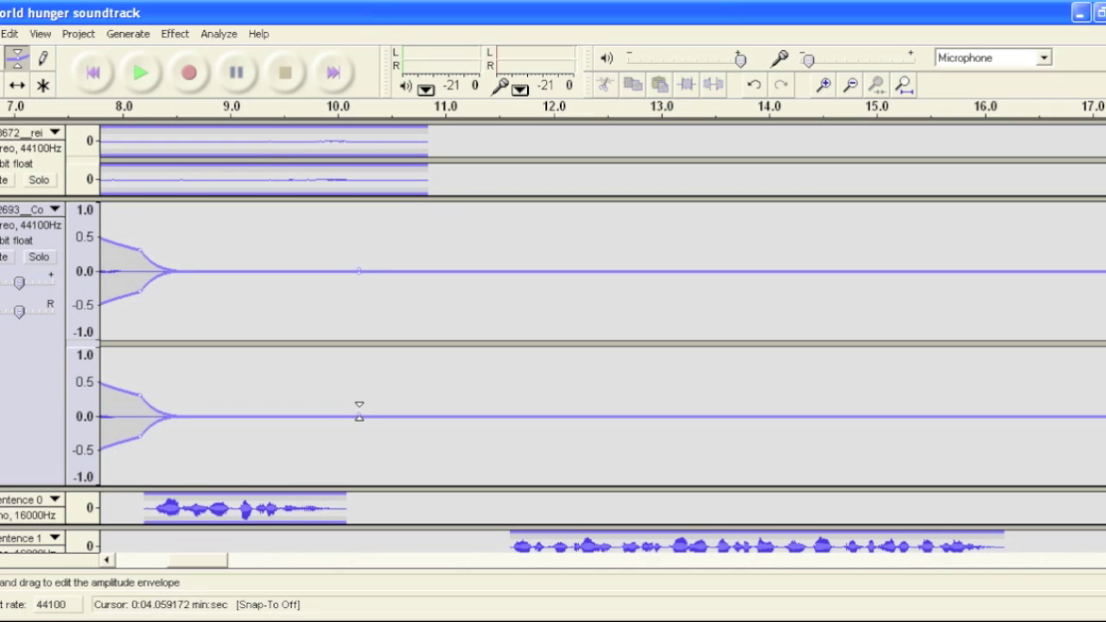
pyautogui.moveTo(359, 416)
pyautogui.mouseDown()
pyautogui.moveTo(358, 371)
pyautogui.moveTo(359, 394)
pyautogui.mouseUp()
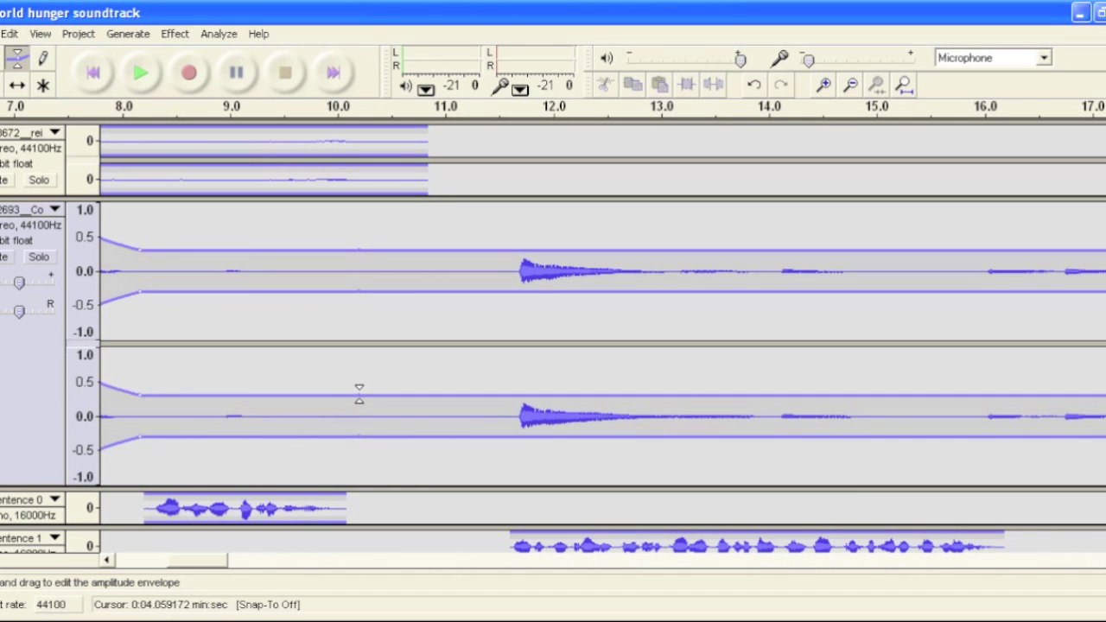
pyautogui.moveTo(401, 394); pyautogui.dragTo(399, 350)
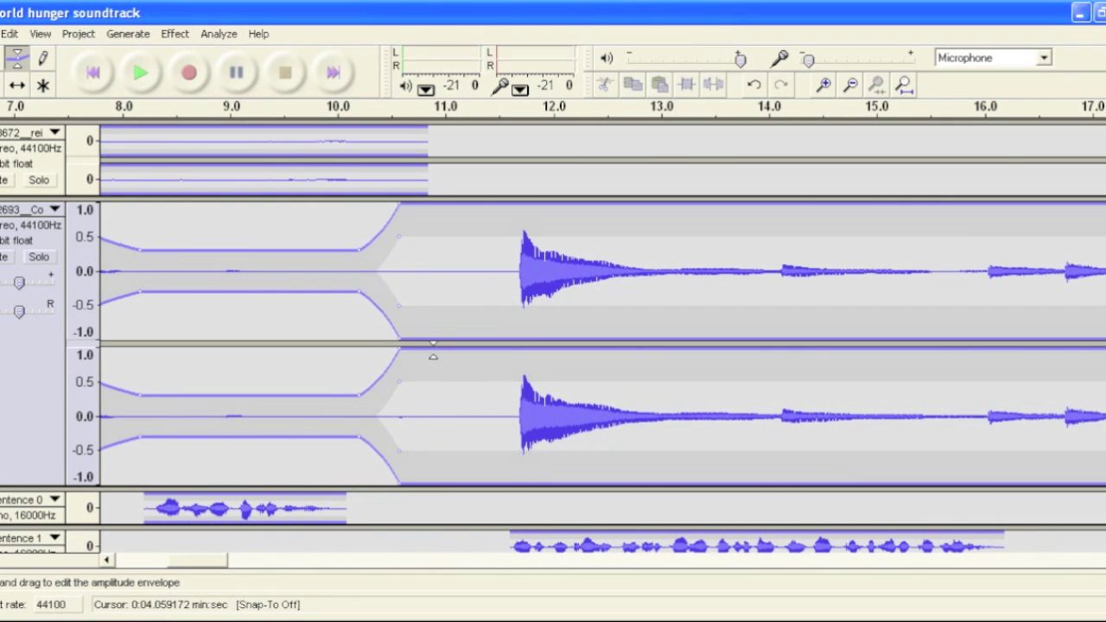
# Add a full-volume envelope point to the music at about 10.9 seconds and fade it to roughly 0.3 at about 11.5 seconds, before sentence 1
pyautogui.click(441, 350)
pyautogui.moveTo(440, 349); pyautogui.dragTo(440, 346)
pyautogui.moveTo(506, 479); pyautogui.dragTo(505, 436)
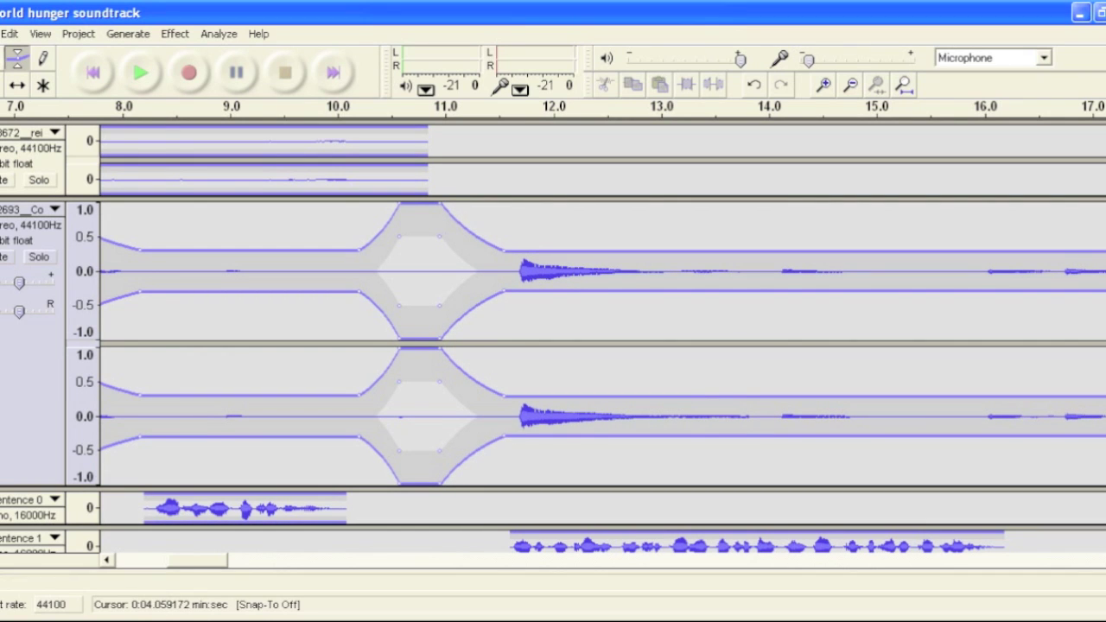
# Undo the music's envelope changes made between sentence 0 and sentence 1
pyautogui.click(12, 34)
pyautogui.click(21, 54)
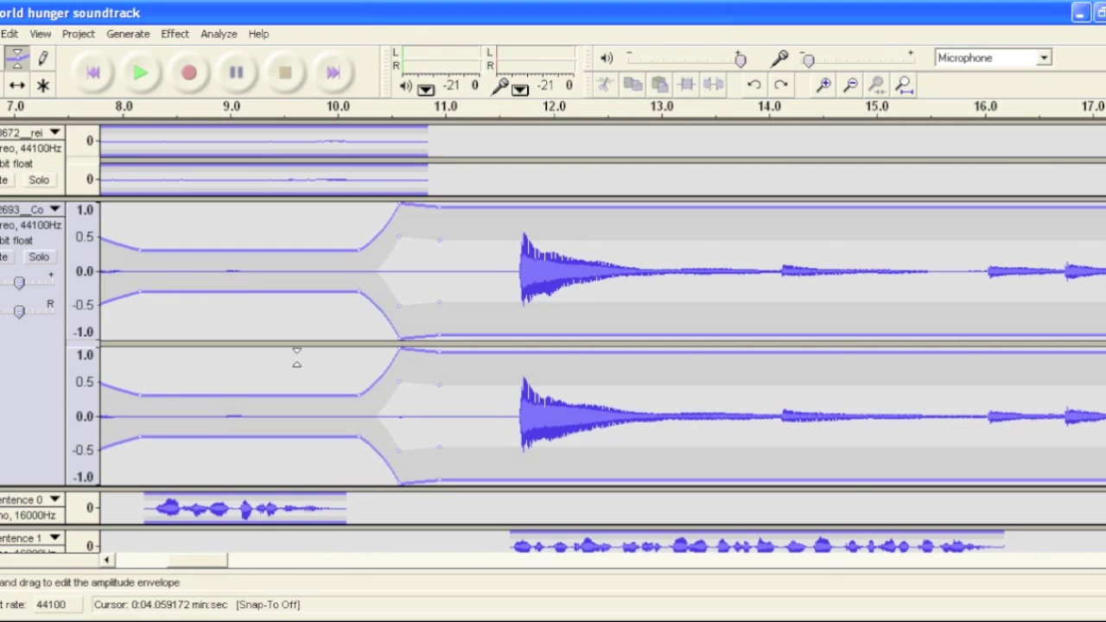
pyautogui.moveTo(439, 386); pyautogui.dragTo(440, 381)
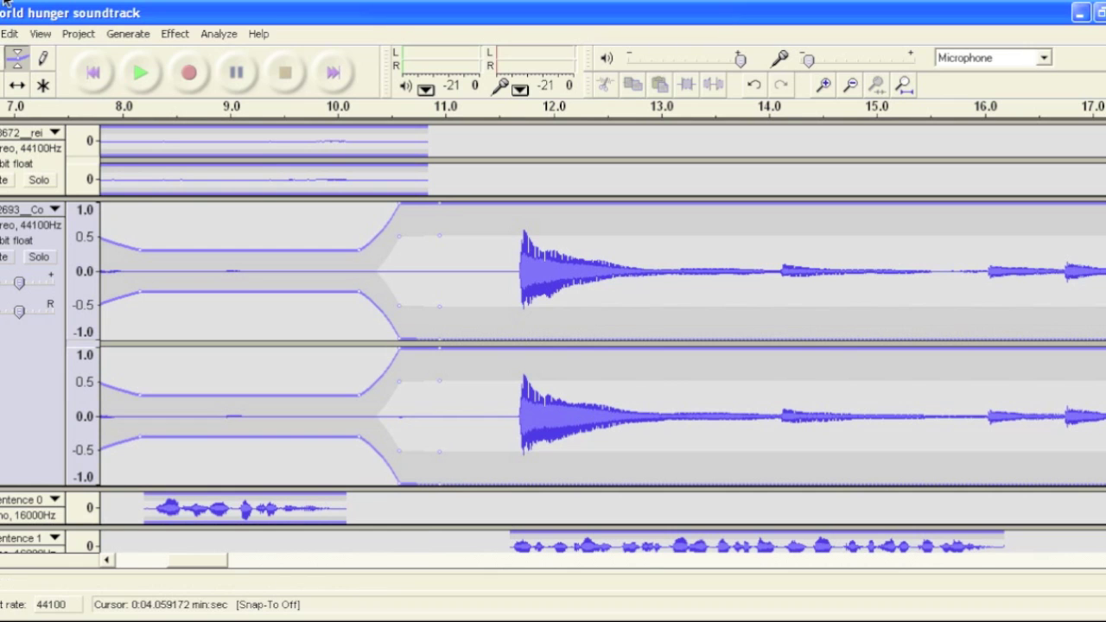
pyautogui.click(12, 35)
pyautogui.click(35, 54)
pyautogui.click(10, 35)
pyautogui.click(34, 54)
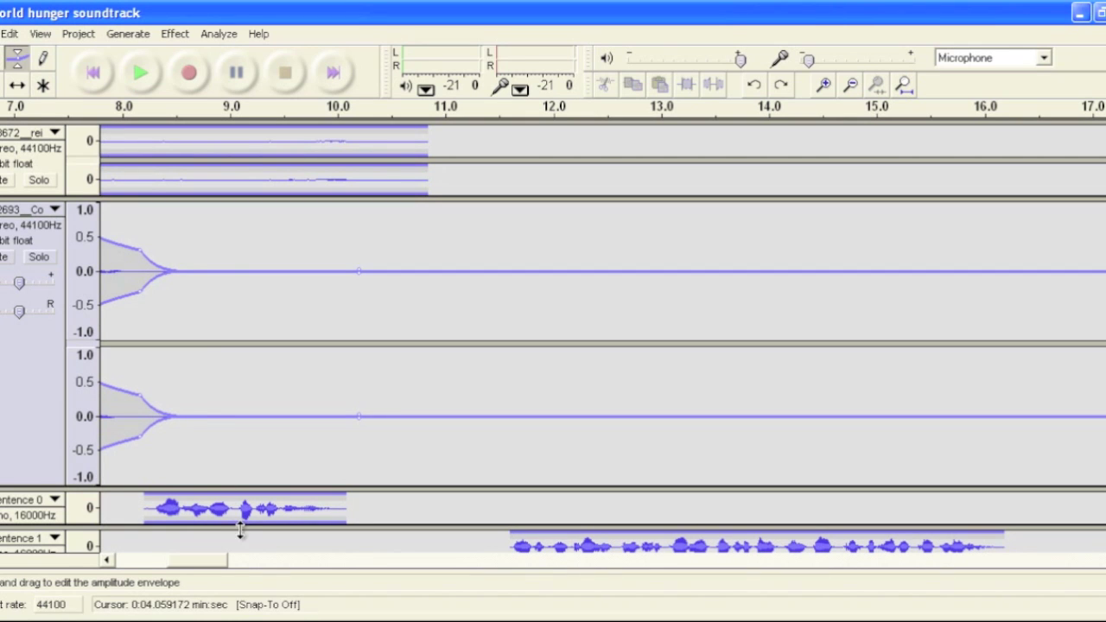
pyautogui.click(11, 34)
pyautogui.click(35, 53)
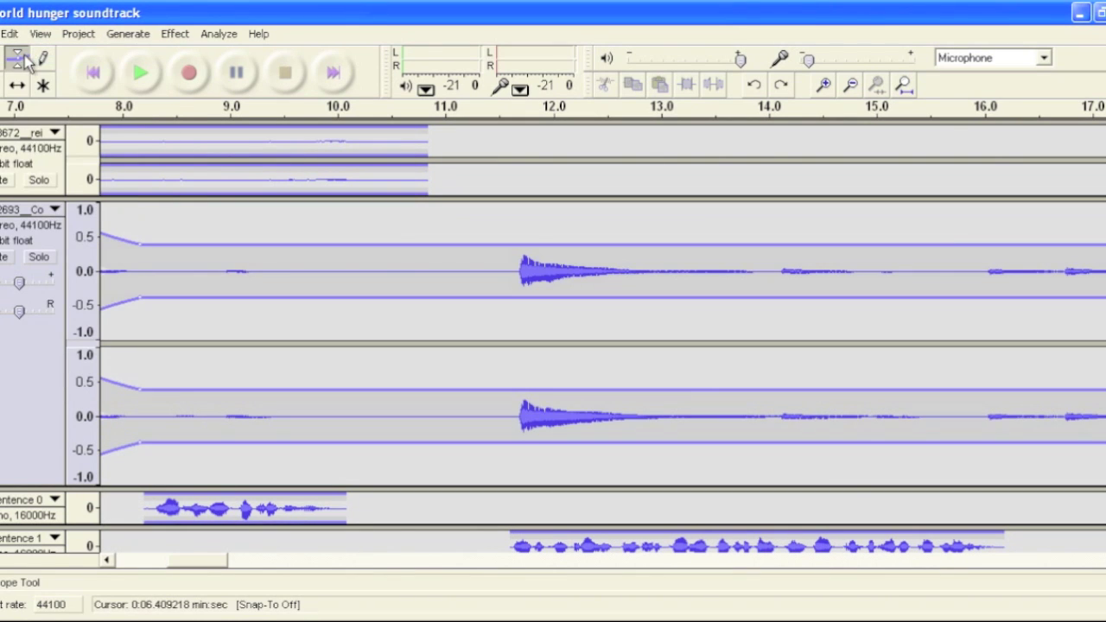
# Zoom out until the whole music track is in view and examine where it ends
pyautogui.moveTo(201, 571); pyautogui.dragTo(172, 570)
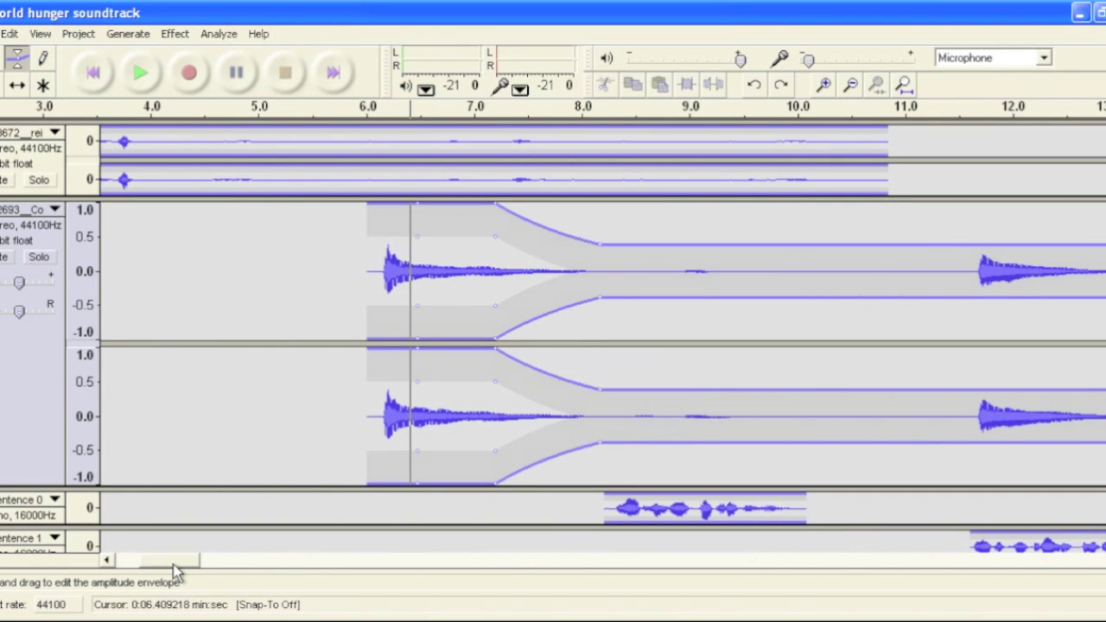
pyautogui.moveTo(176, 569); pyautogui.dragTo(782, 596)
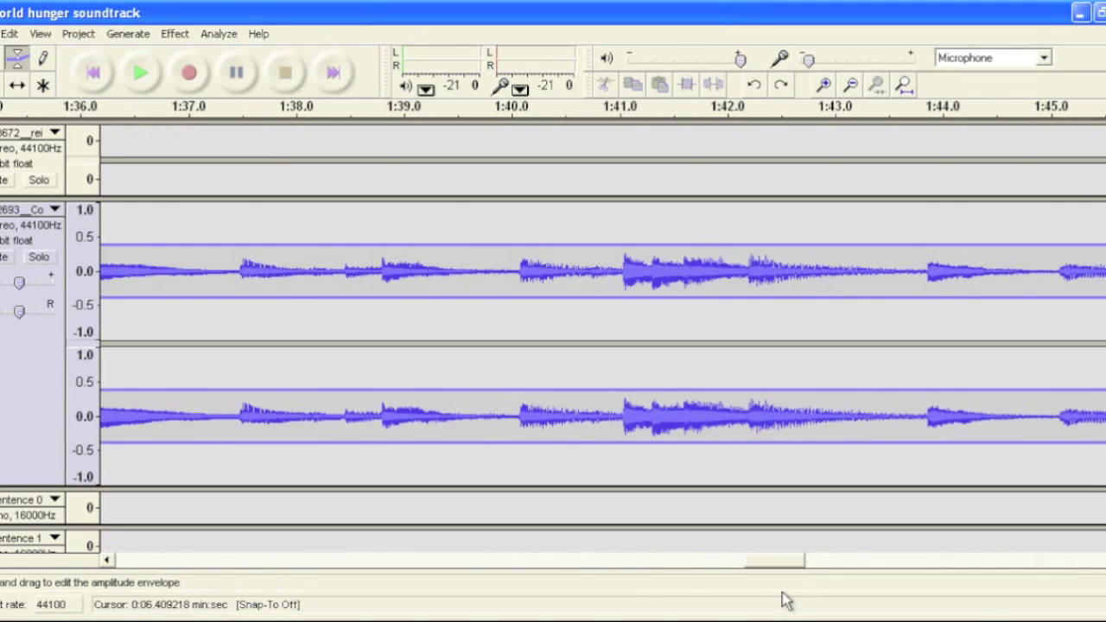
pyautogui.click(2, 90)
pyautogui.rightClick(314, 251)
pyautogui.rightClick(314, 251)
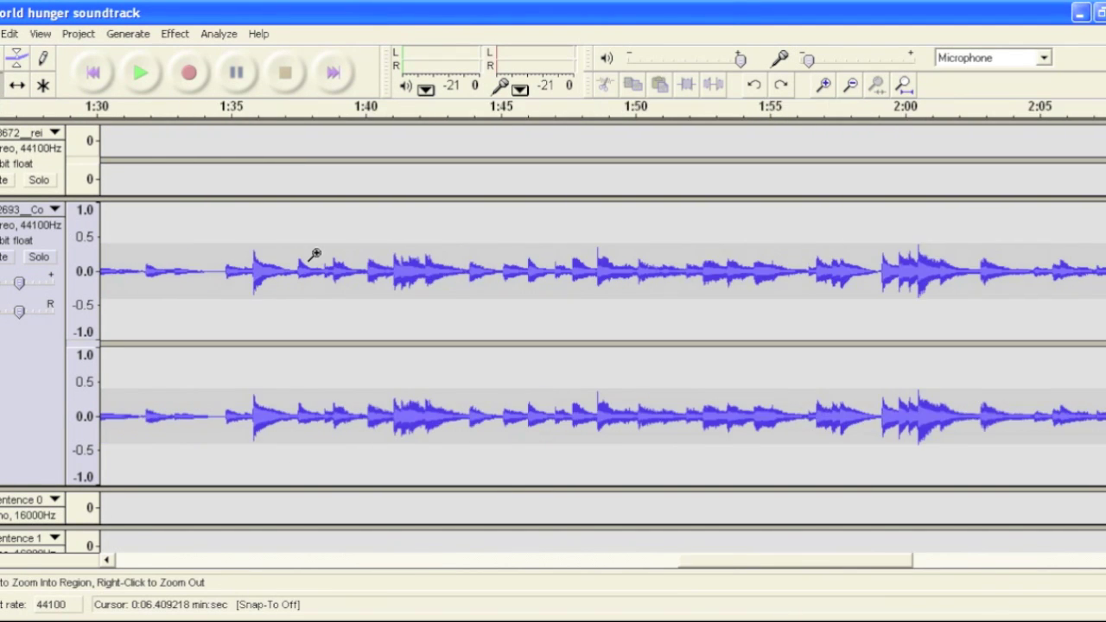
pyautogui.rightClick(314, 253)
pyautogui.rightClick(316, 254)
pyautogui.rightClick(315, 253)
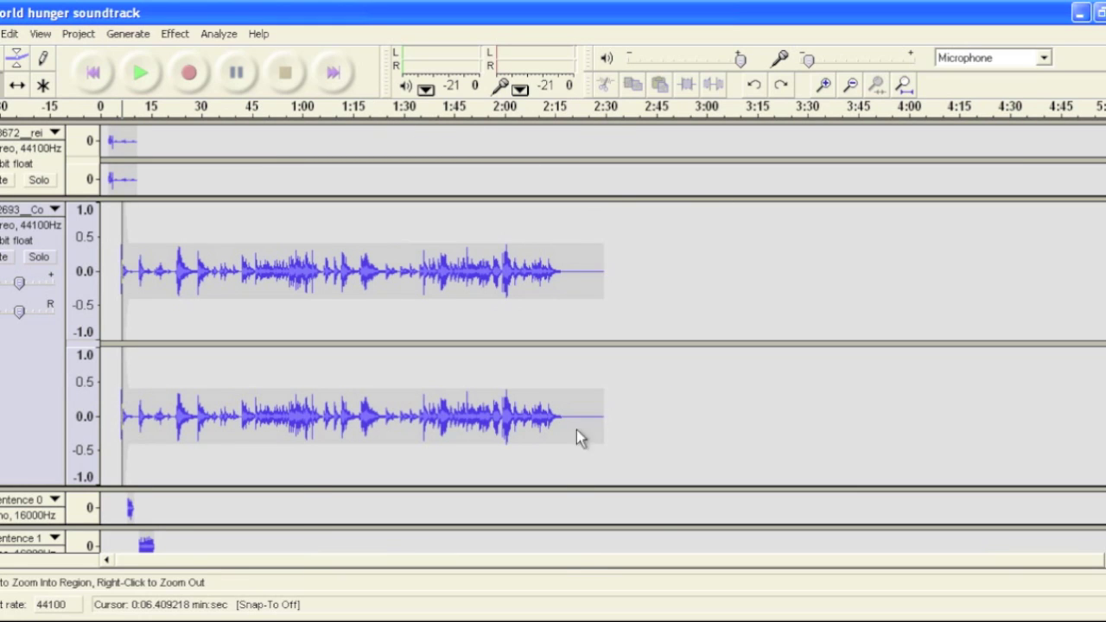
# Switch to Windows Movie Maker and show the whole timeline to check the movie's end time
pyautogui.click(514, 616)
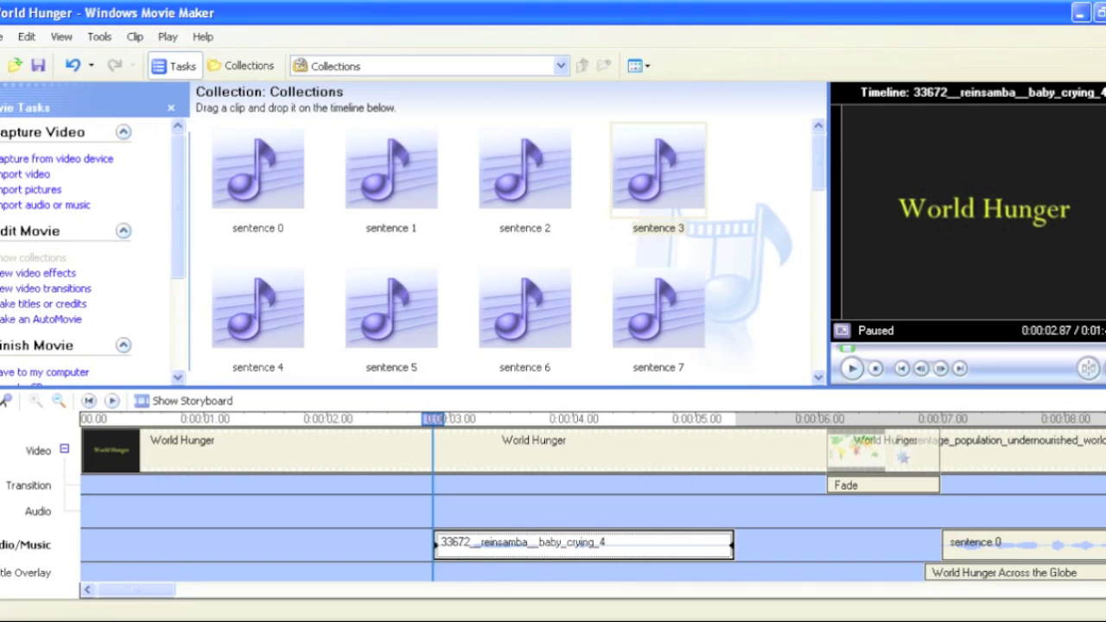
pyautogui.click(58, 401)
pyautogui.click(58, 401)
pyautogui.click(58, 401)
pyautogui.click(58, 401)
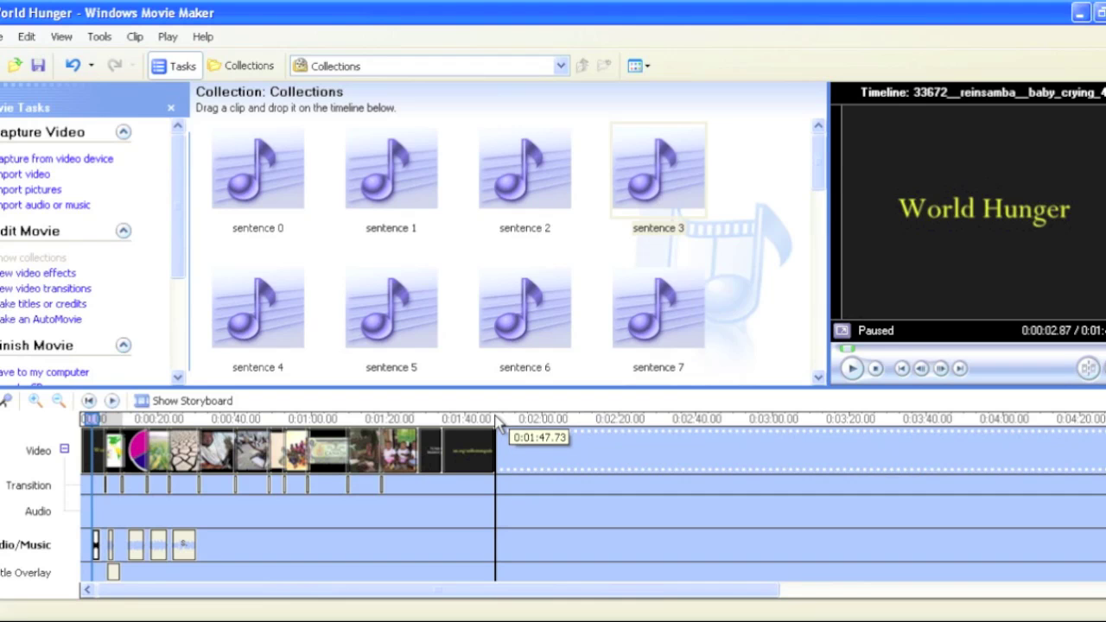
# Switch back to Audacity and delete the music from about 1:48.8 to its end
pyautogui.click(758, 612)
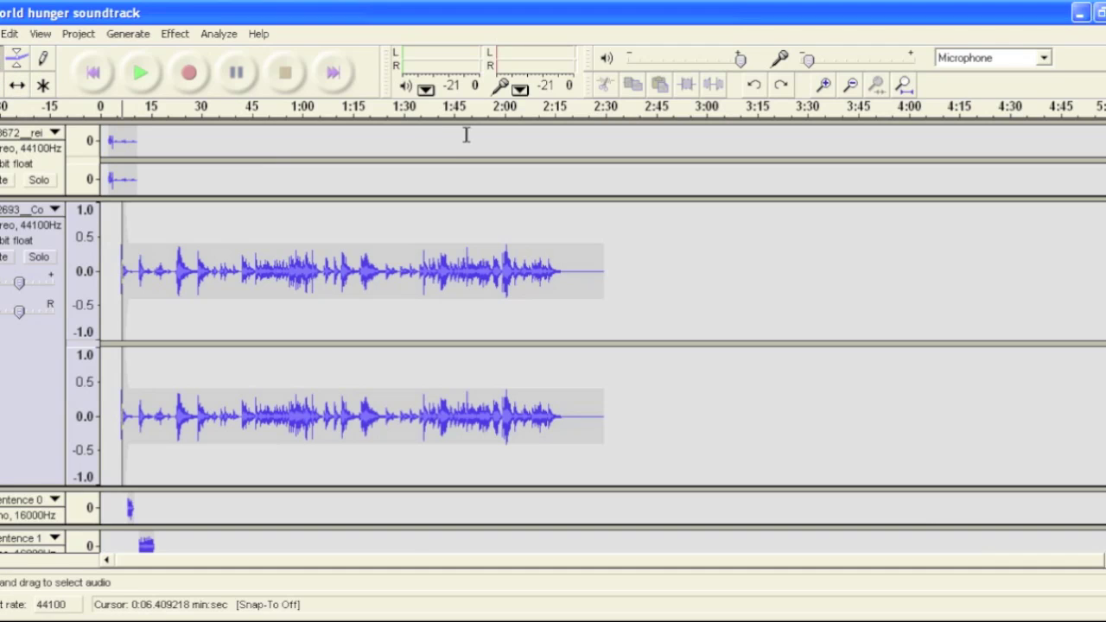
pyautogui.moveTo(466, 133); pyautogui.dragTo(490, 140)
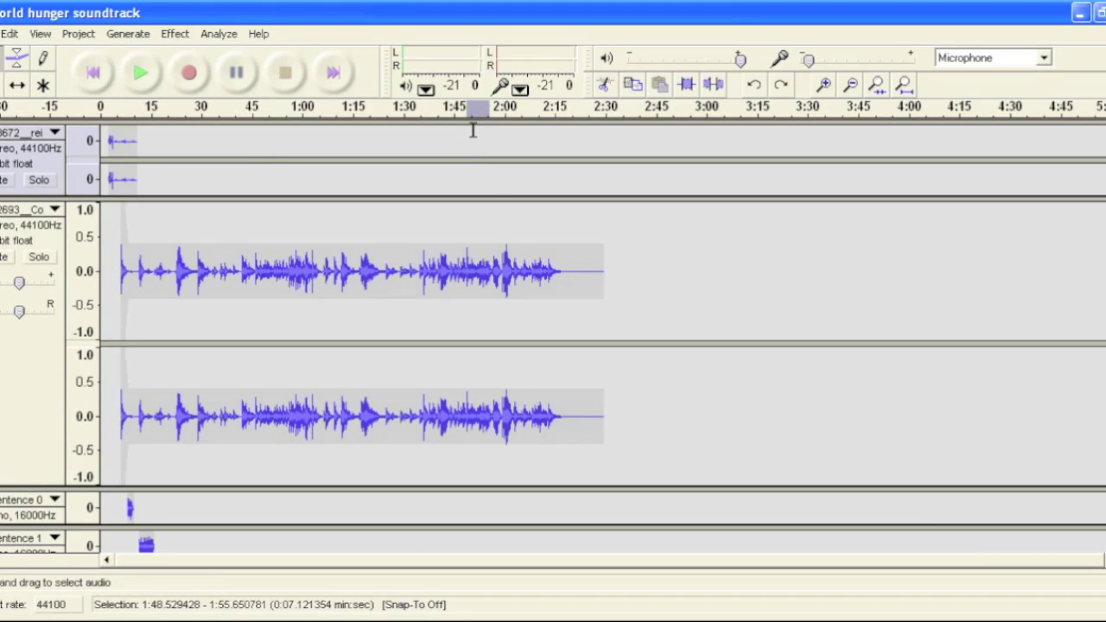
pyautogui.moveTo(467, 252); pyautogui.dragTo(605, 265)
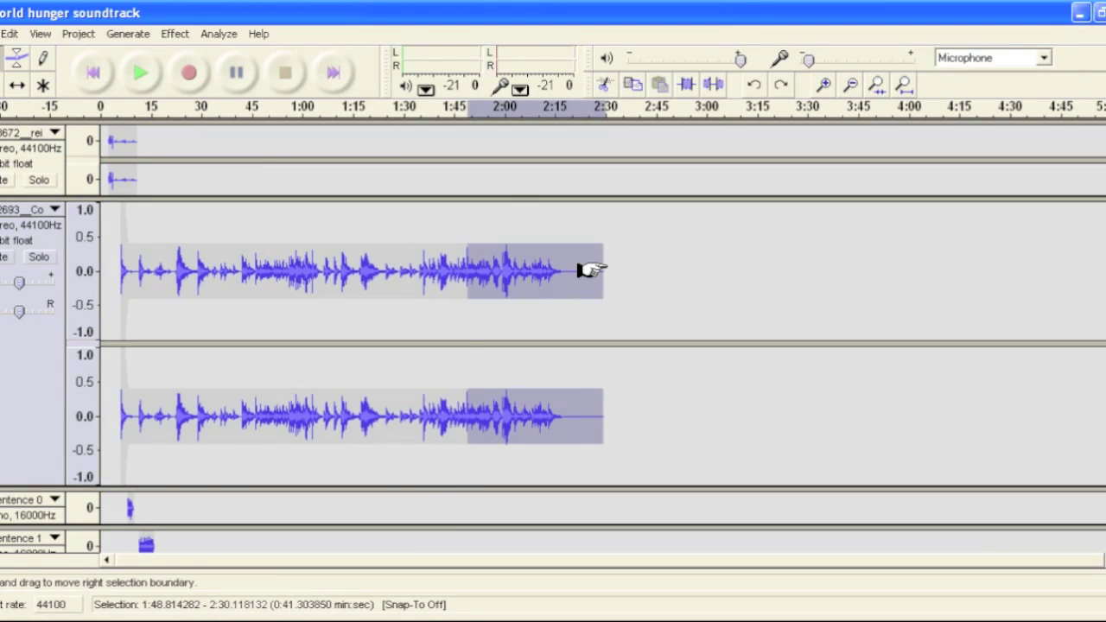
pyautogui.press('Delete')
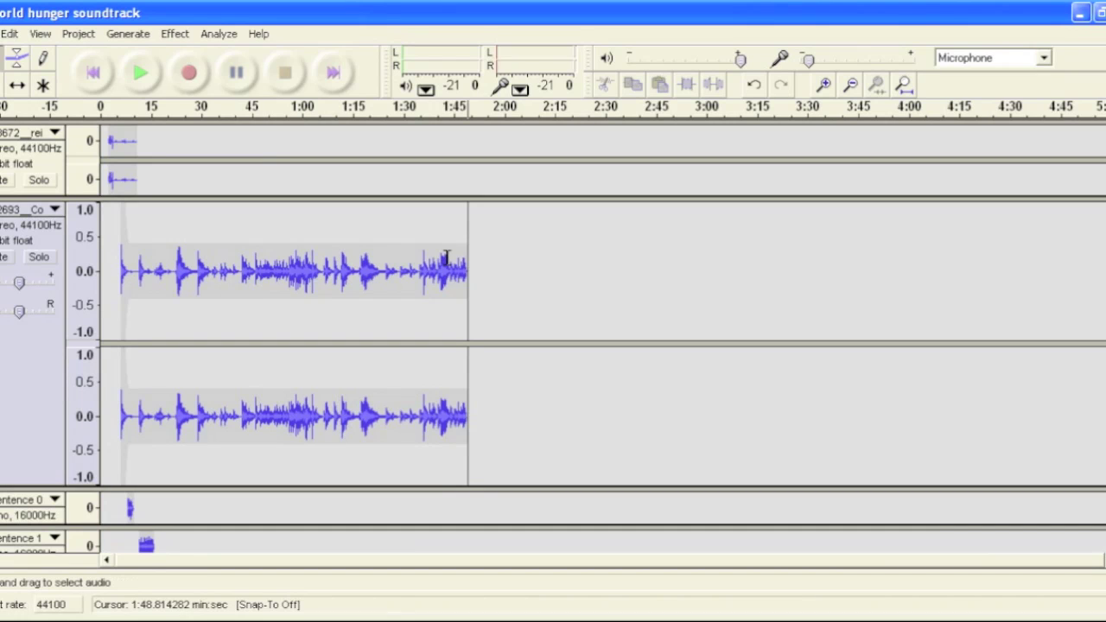
# Apply Fade Out to the last 5 seconds or so of the music, from about 1:44.3 to 1:49.1
pyautogui.moveTo(452, 258); pyautogui.dragTo(466, 257)
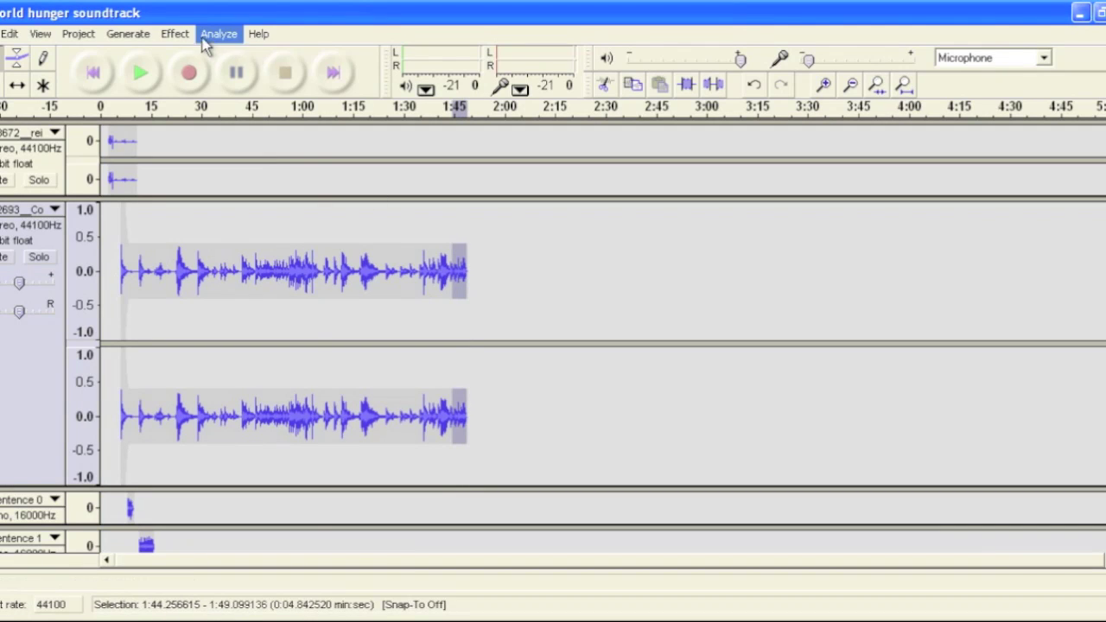
pyautogui.click(174, 33)
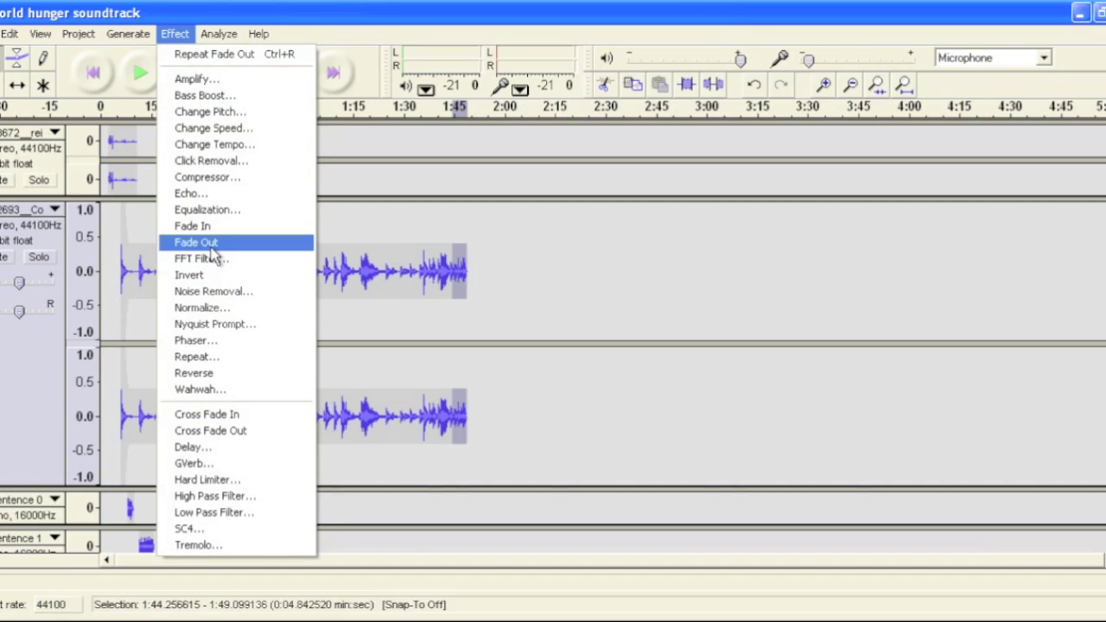
pyautogui.click(212, 245)
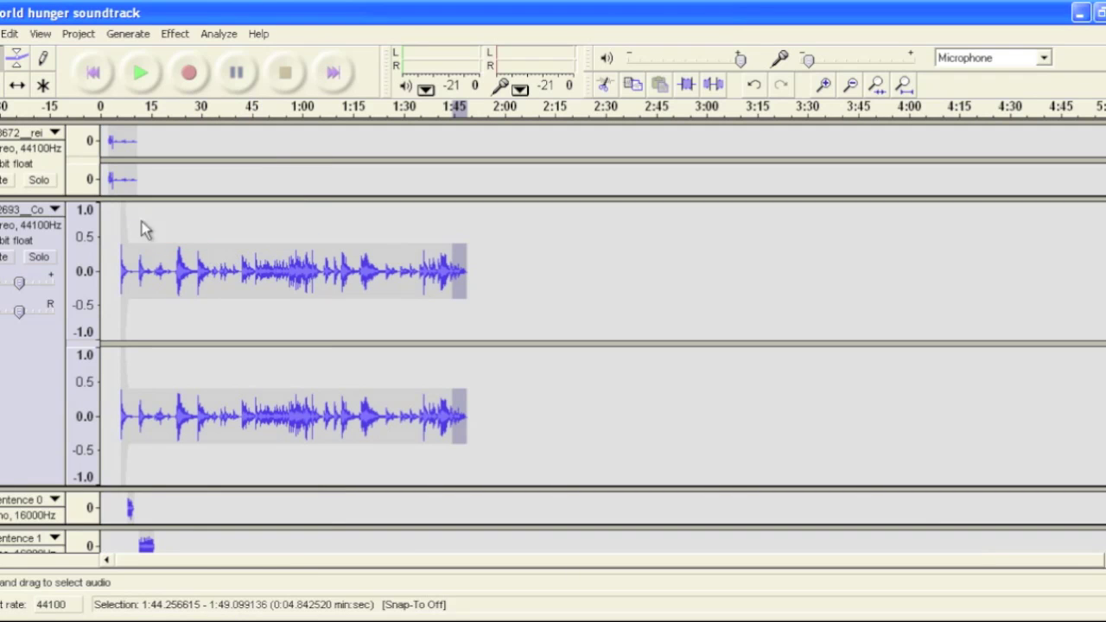
# Bring the opening of the mix into close view and place the cursor at about 1.6 seconds in the music track
pyautogui.click(3, 89)
pyautogui.click(167, 266)
pyautogui.click(168, 267)
pyautogui.click(182, 346)
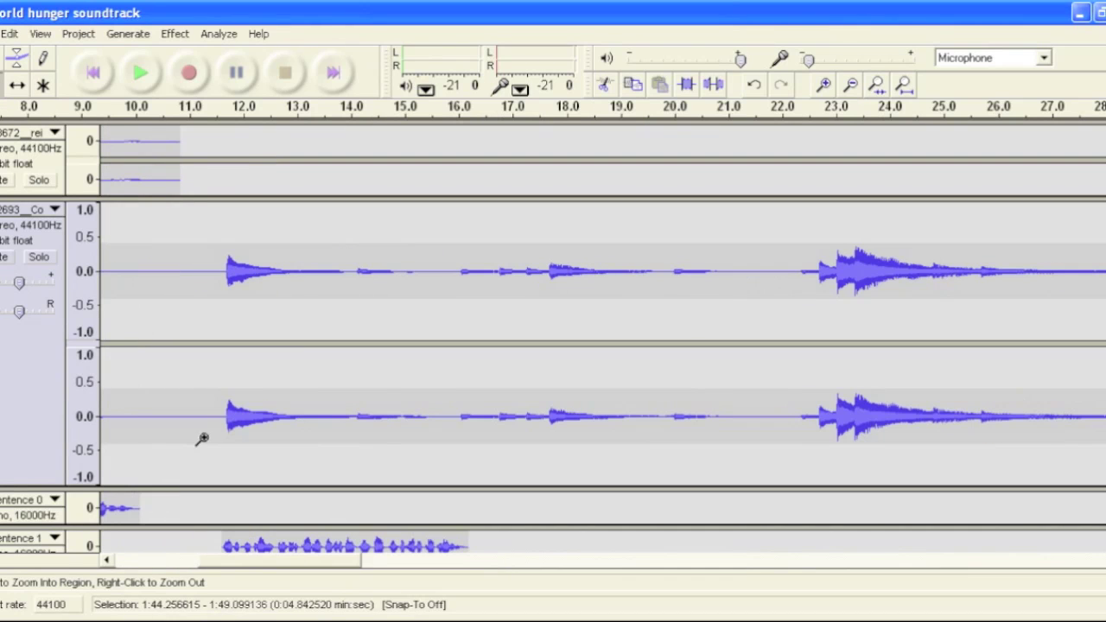
pyautogui.moveTo(212, 571); pyautogui.dragTo(116, 569)
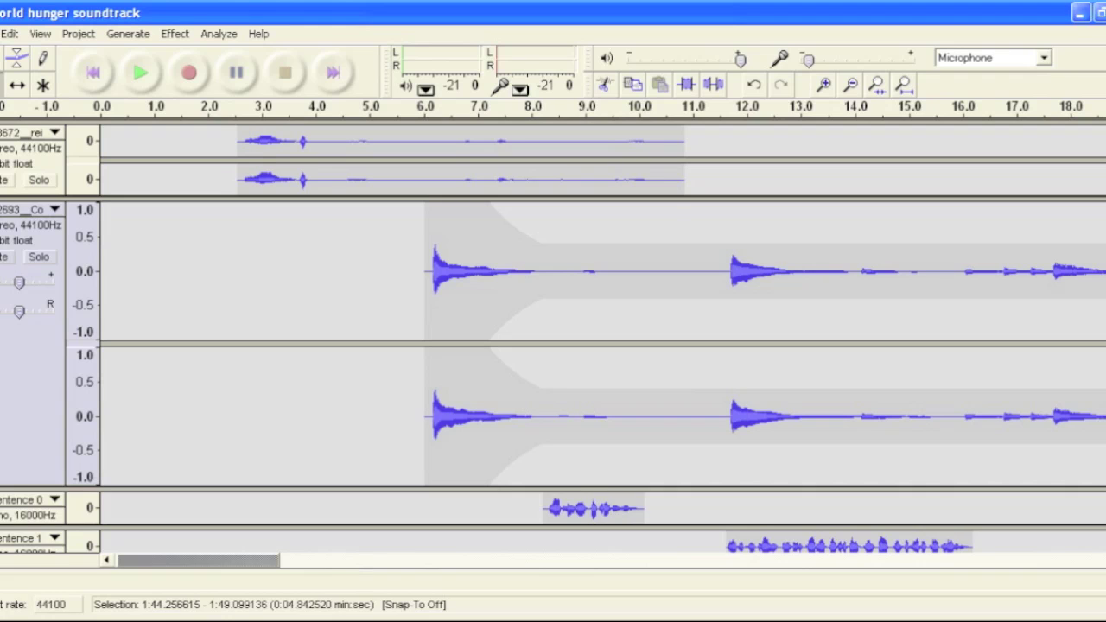
pyautogui.click(2, 34)
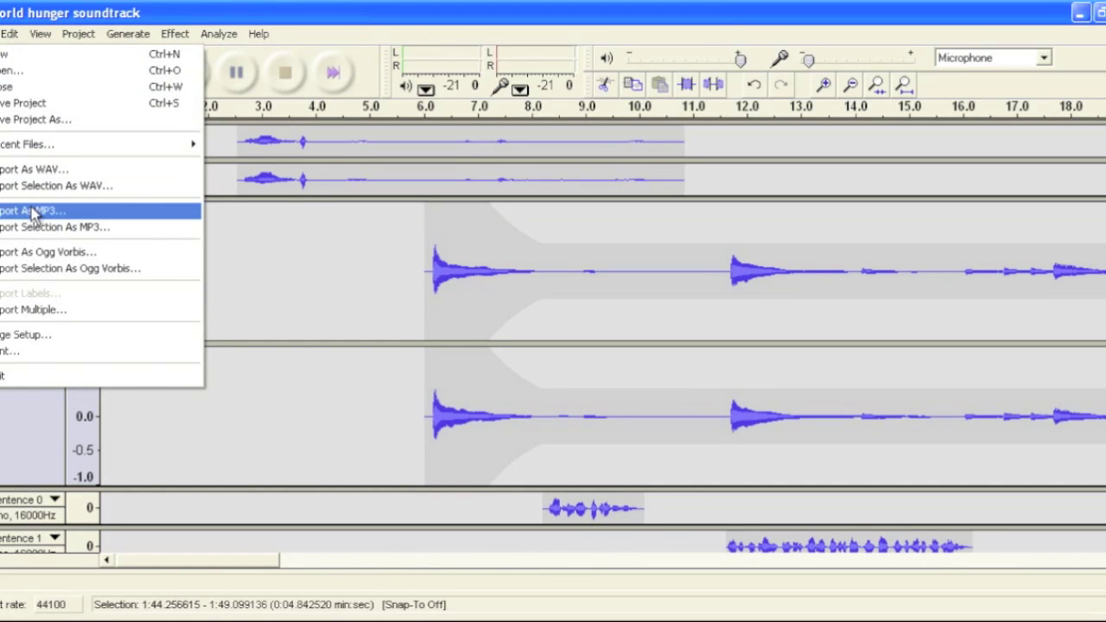
pyautogui.click(243, 228)
pyautogui.click(242, 228)
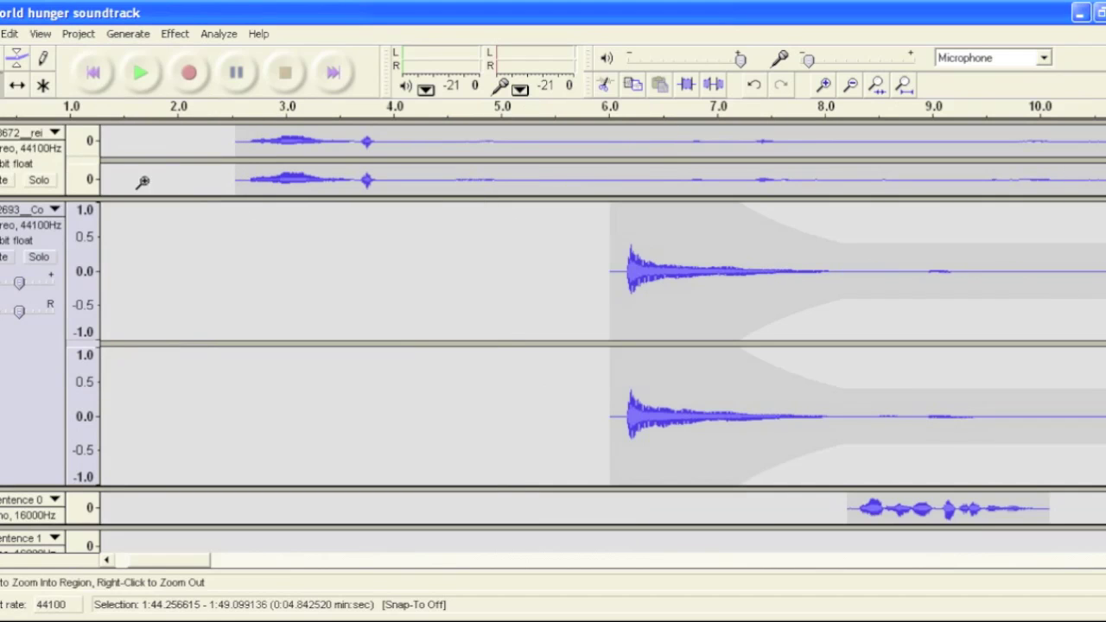
pyautogui.click(136, 230)
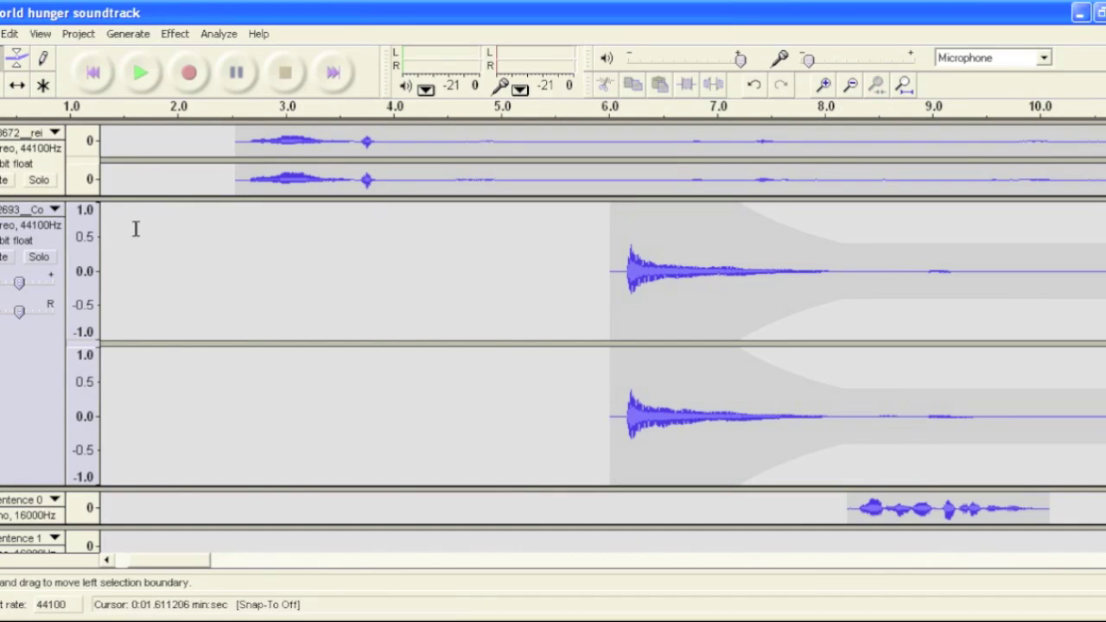
# Export the mix to the Desktop as world hunger soundtrack.mp3, with ID3v2 tags and the title, artist and album left blank
pyautogui.click(3, 34)
pyautogui.click(31, 211)
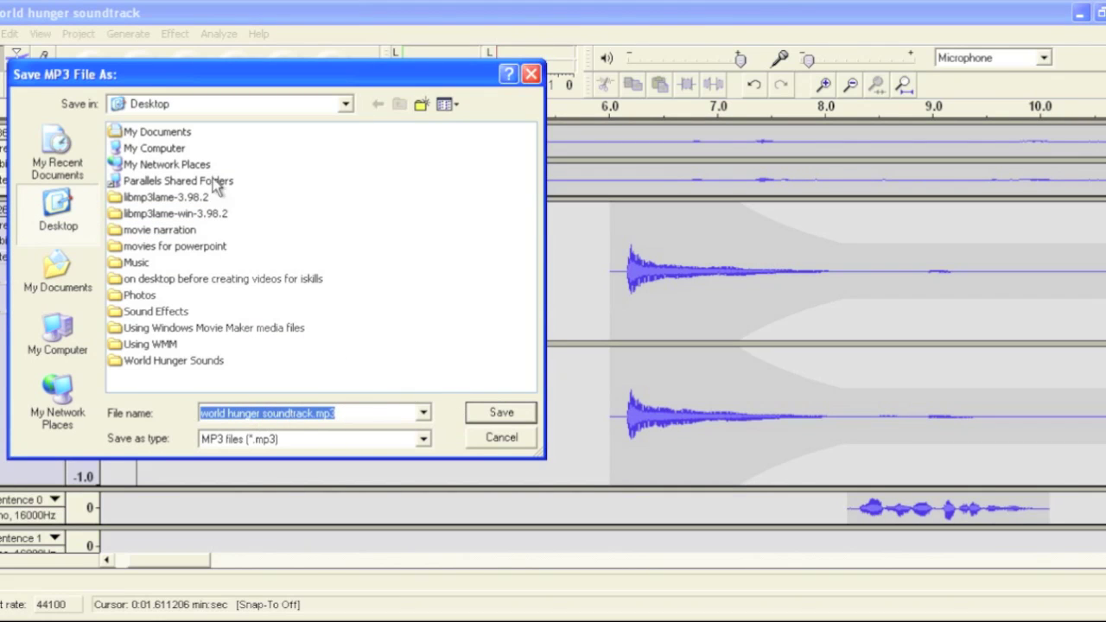
pyautogui.click(501, 412)
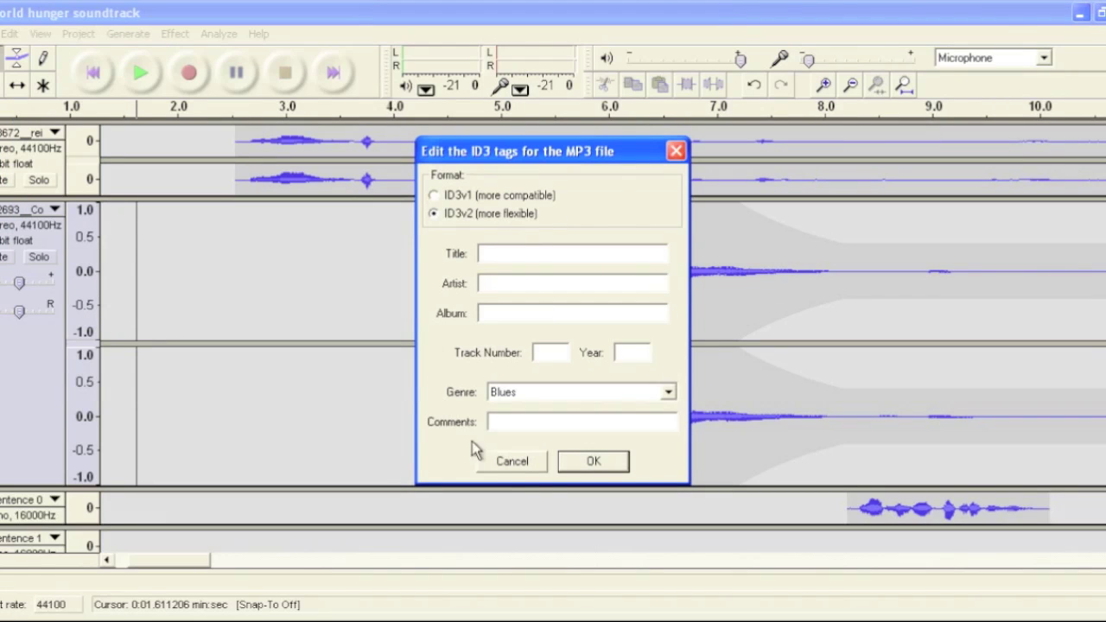
pyautogui.click(593, 462)
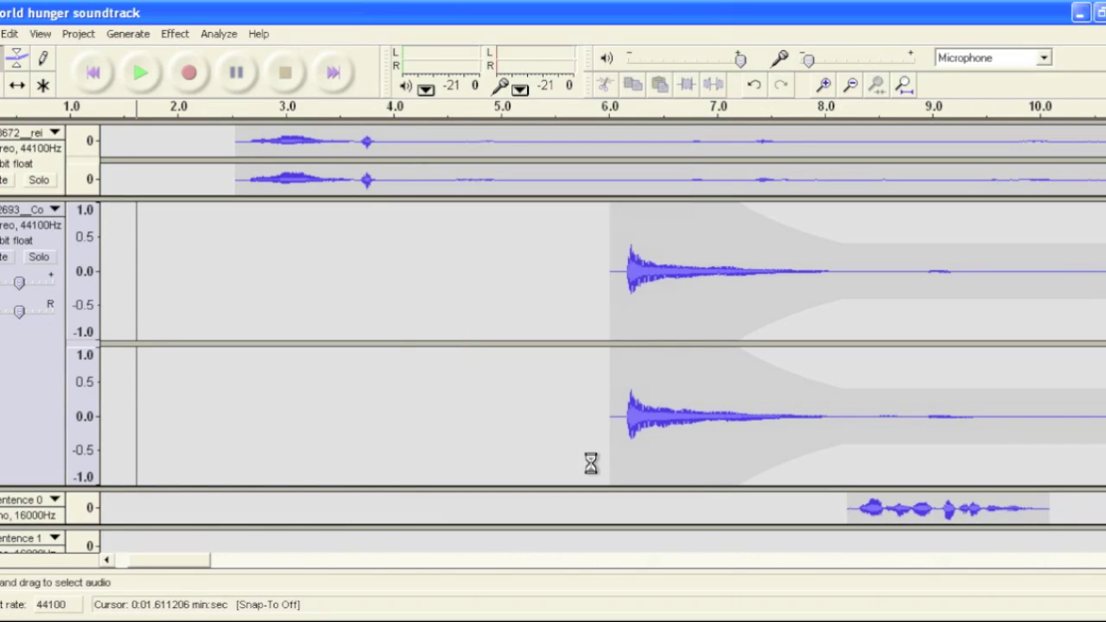